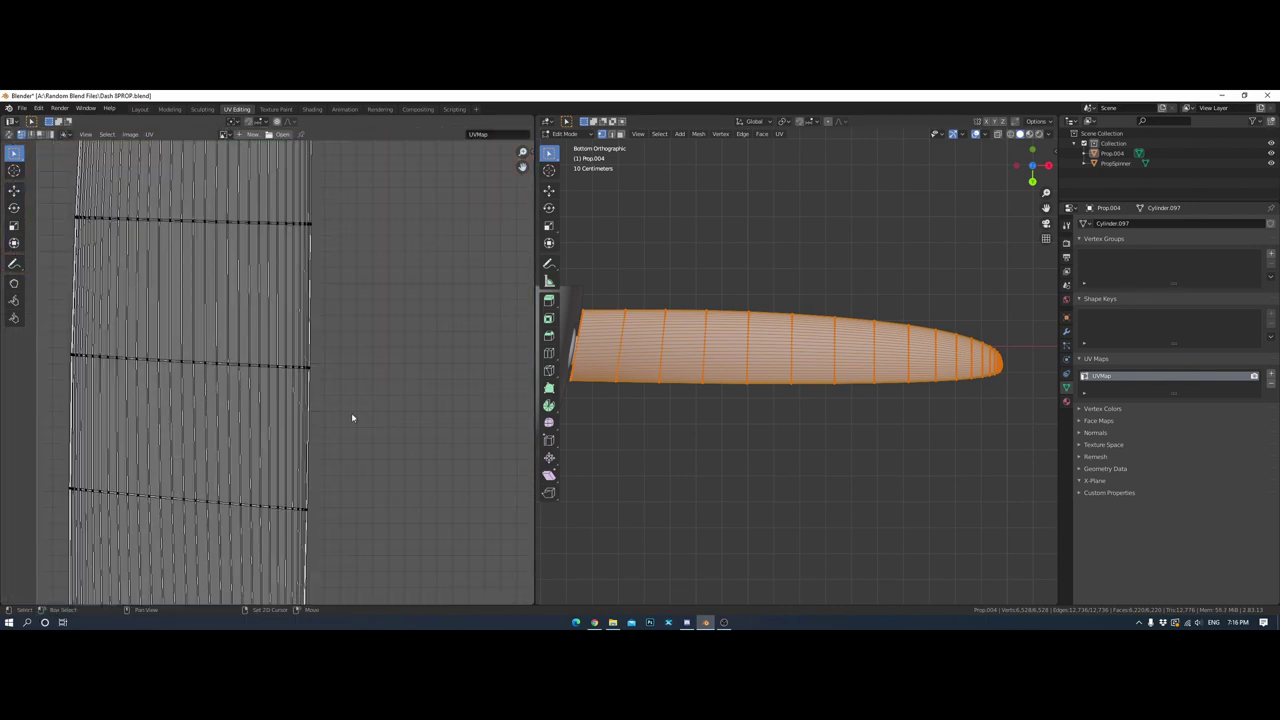
Unwrap the propeller blade into a UV island
right_click(381, 377)
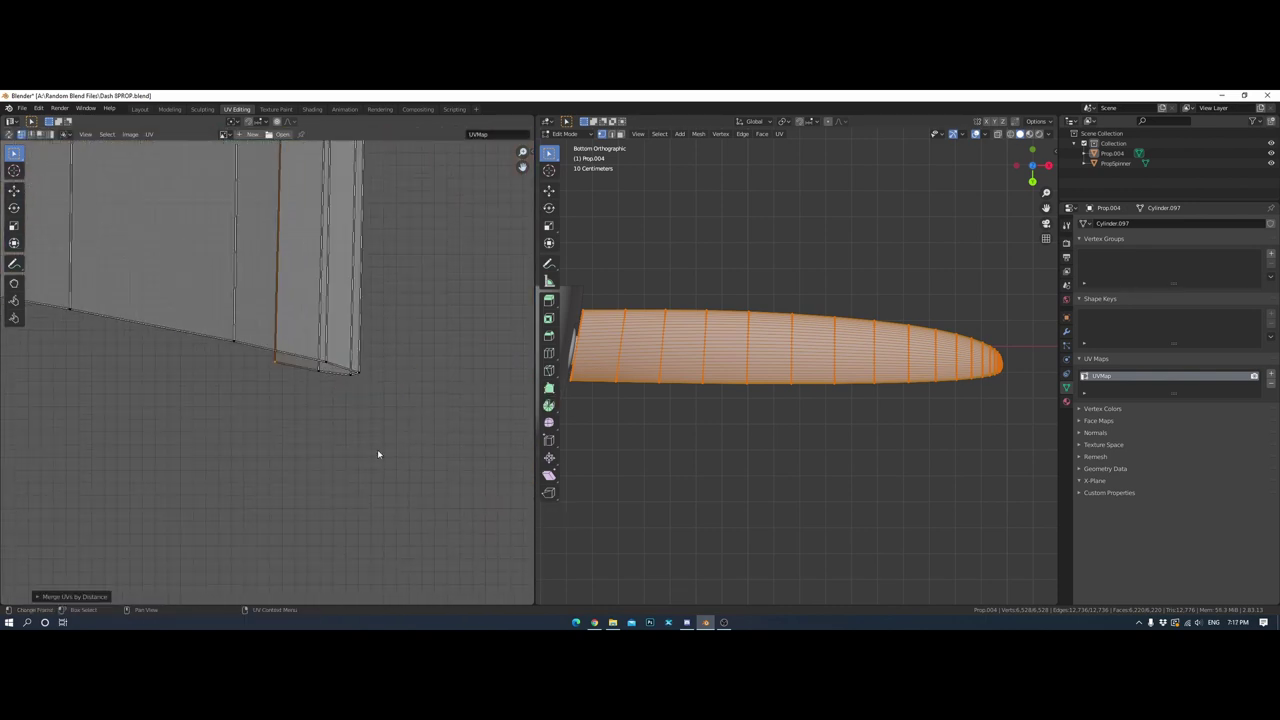
right_click(358, 277)
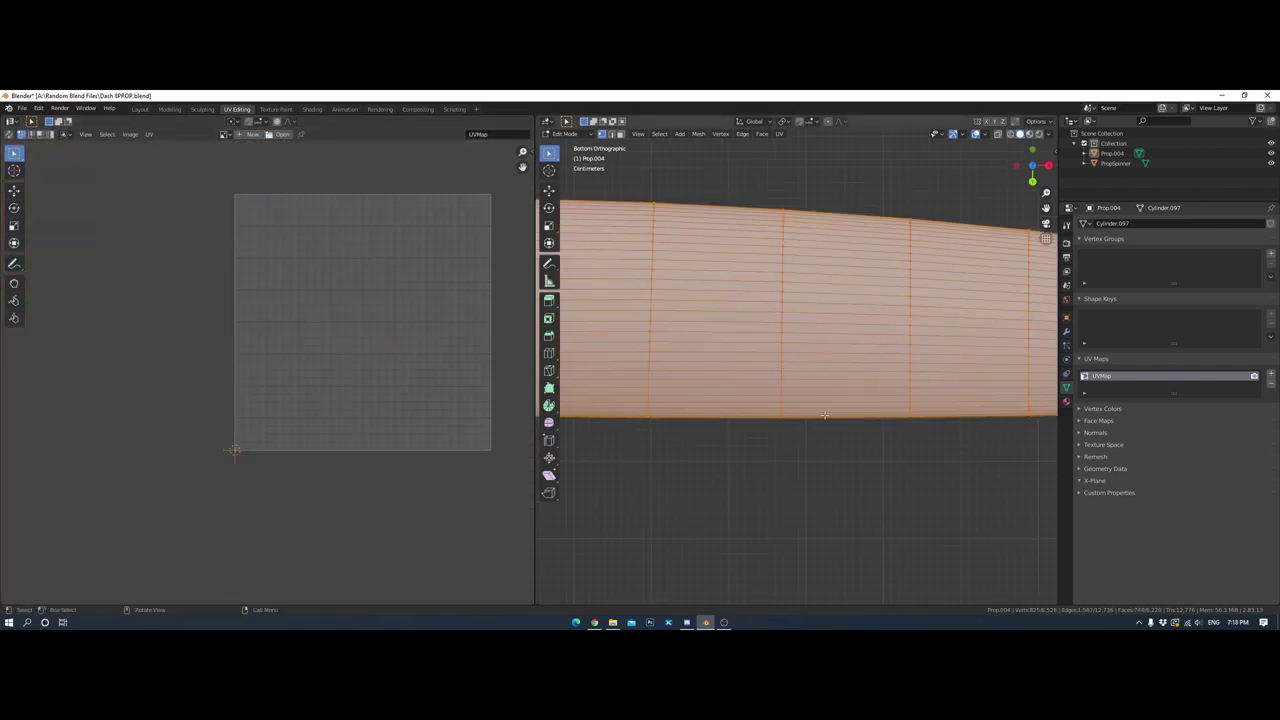
key(z)
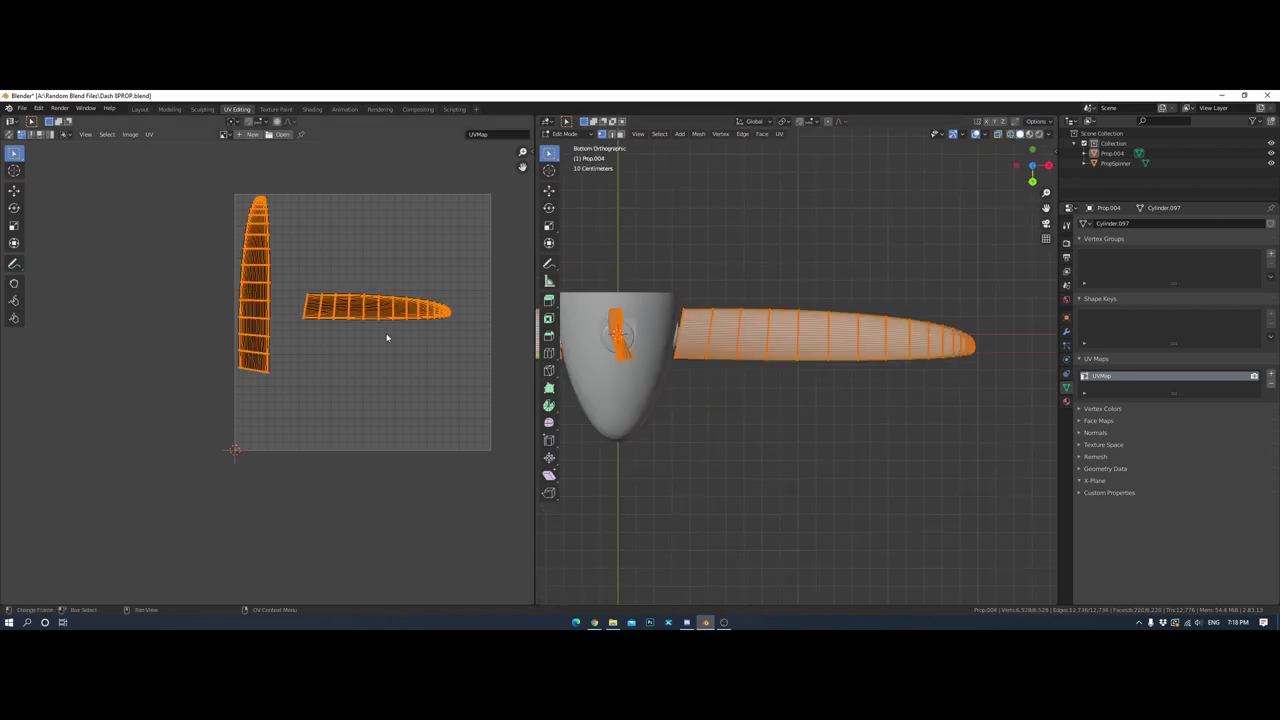
scroll(305, 403, up, 10)
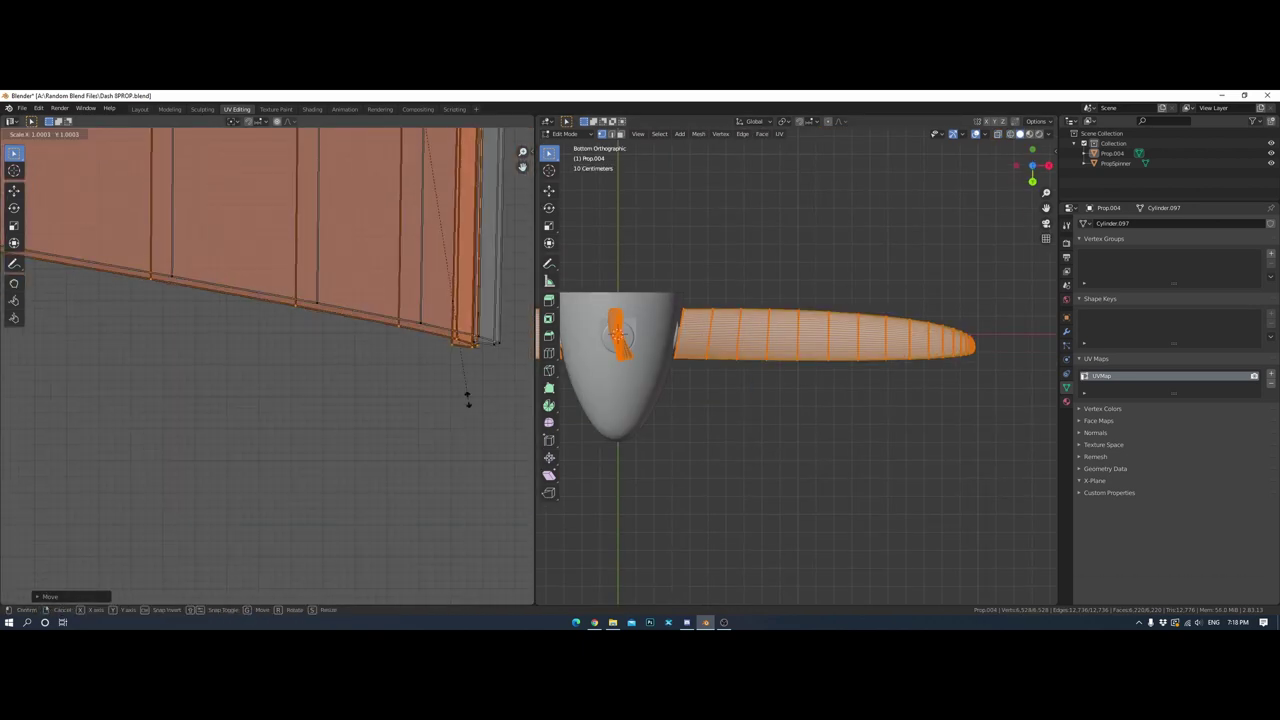
Move the blade's UV island to the upper left of the UV square
key(g)
click(303, 467)
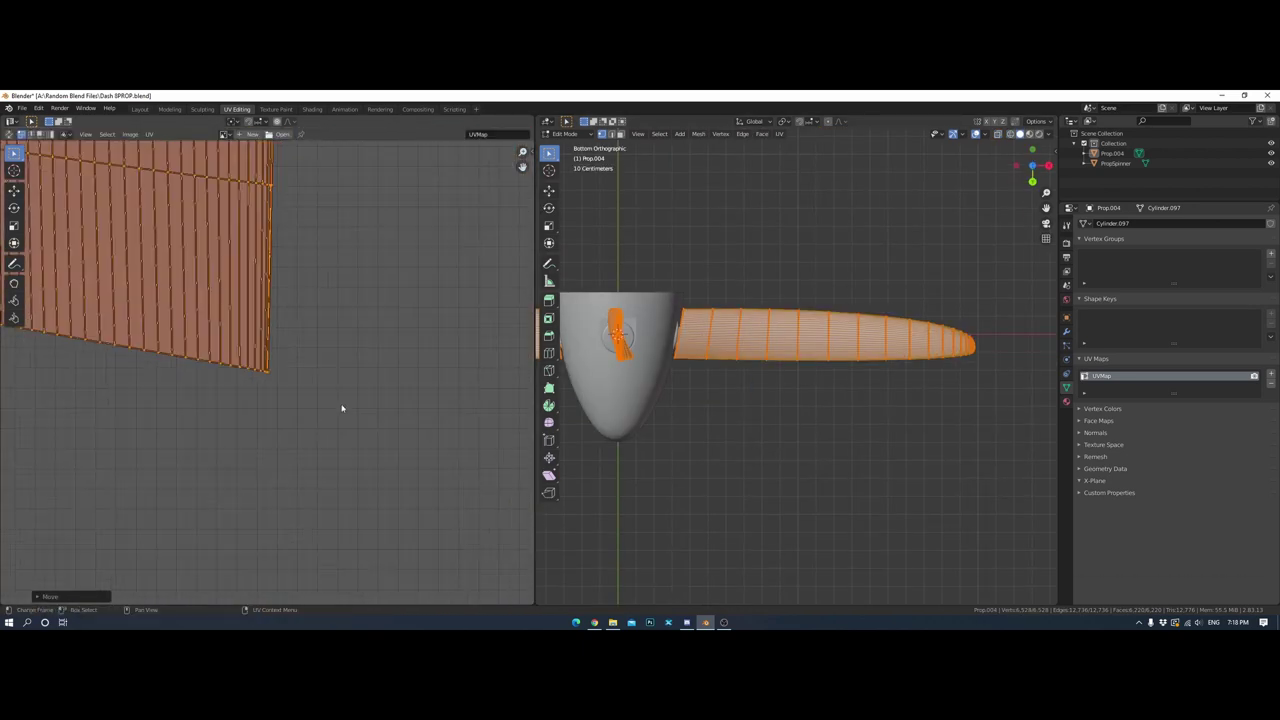
scroll(341, 408, up, 5)
scroll(359, 387, down, 5)
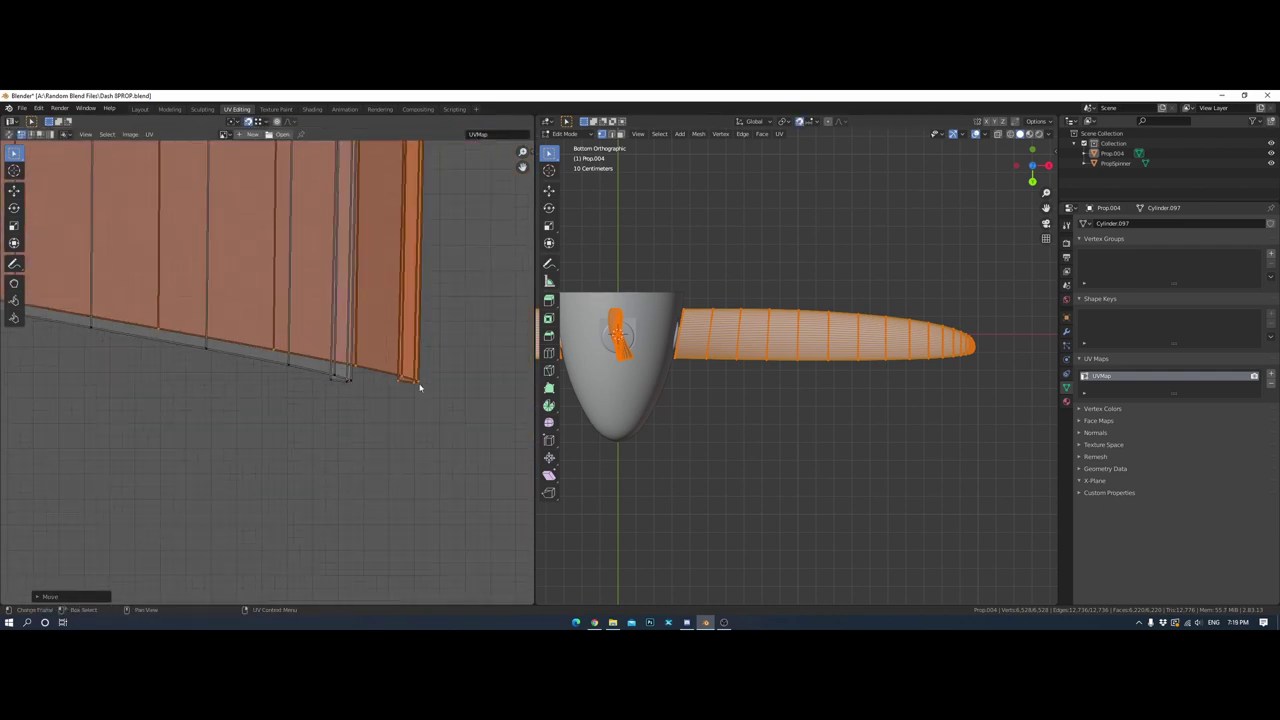
scroll(331, 394, down, 3)
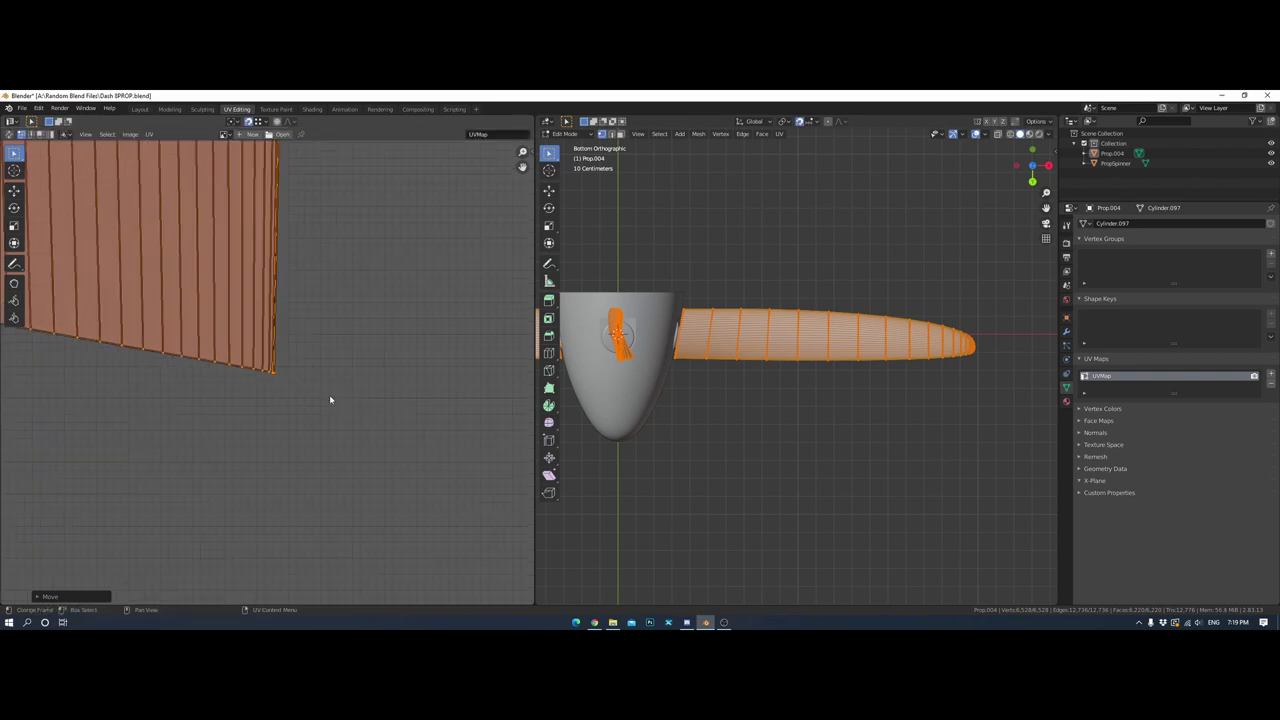
scroll(354, 449, down, 4)
scroll(354, 449, down, 3)
Confirm the blade UV island's new position after orbiting to a side view of the blade
scroll(760, 300, up, 5)
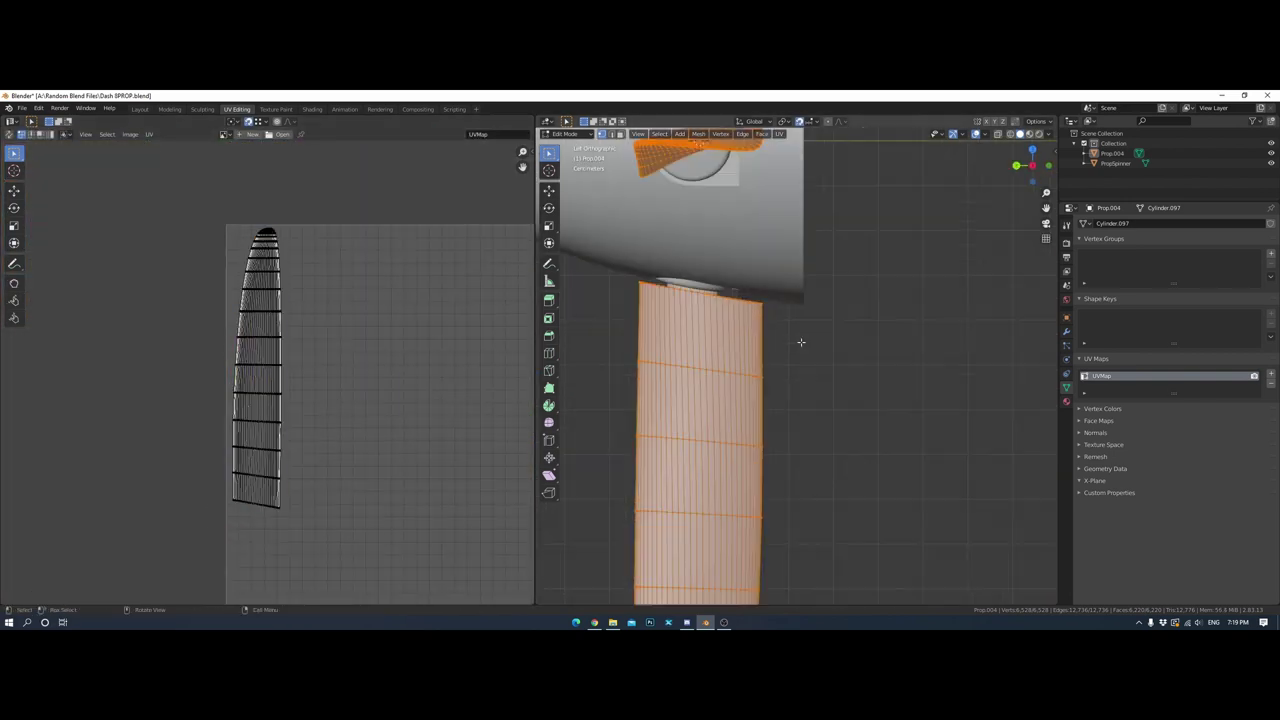
mouse_move(800, 343)
middle_down()
mouse_move(823, 271)
mouse_move(829, 323)
mouse_move(756, 358)
middle_up()
scroll(855, 326, up, 5)
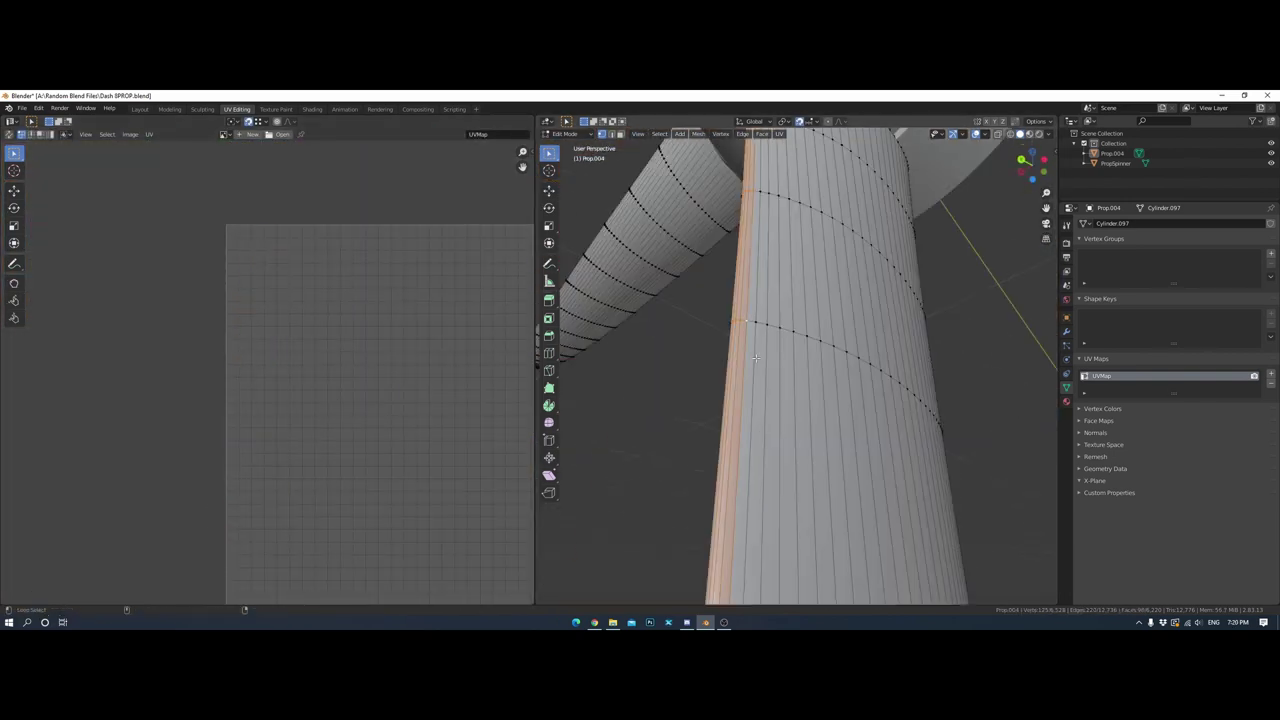
middle_drag(889, 399, 843, 260)
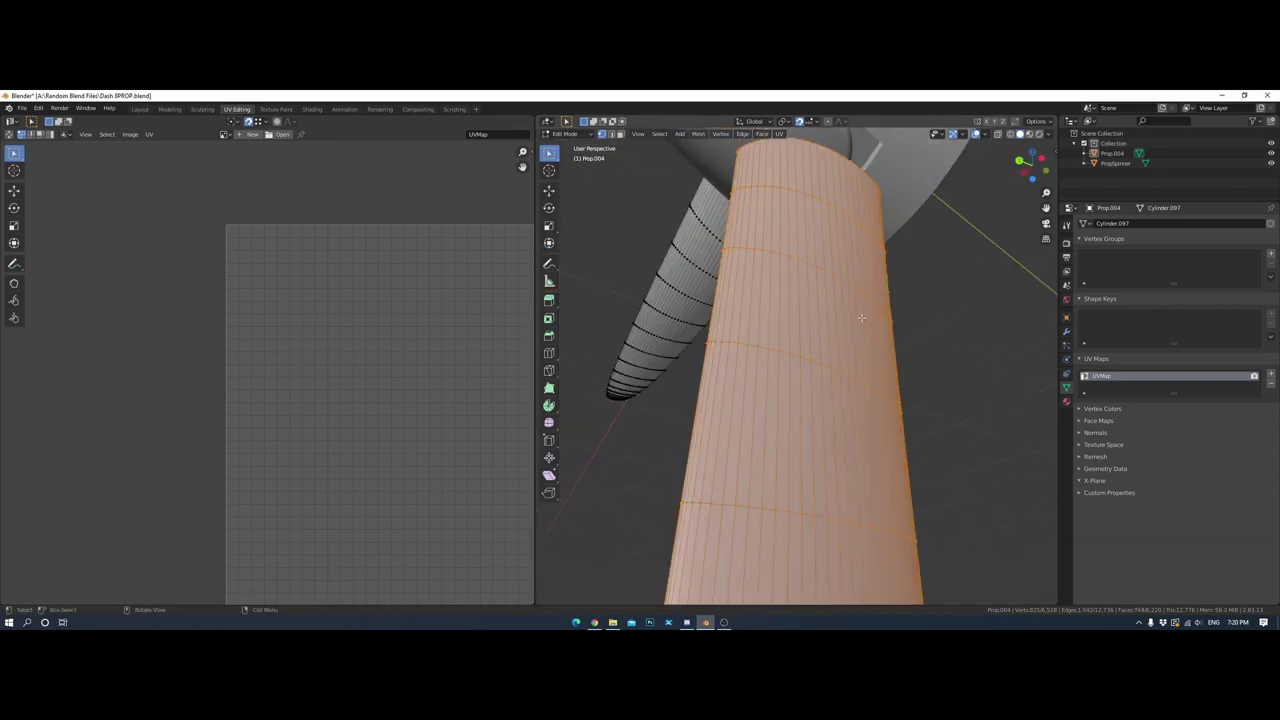
click(204, 557)
scroll(204, 557, up, 5)
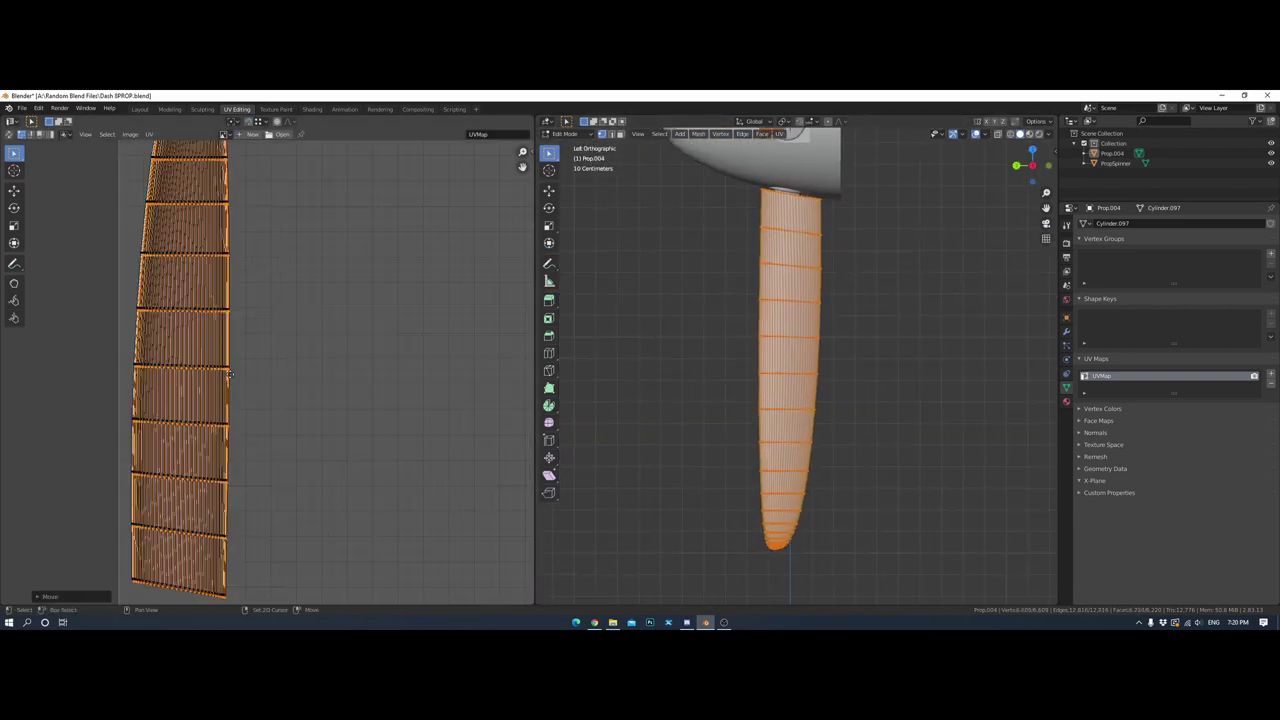
scroll(457, 457, up, 3)
scroll(280, 385, up, 3)
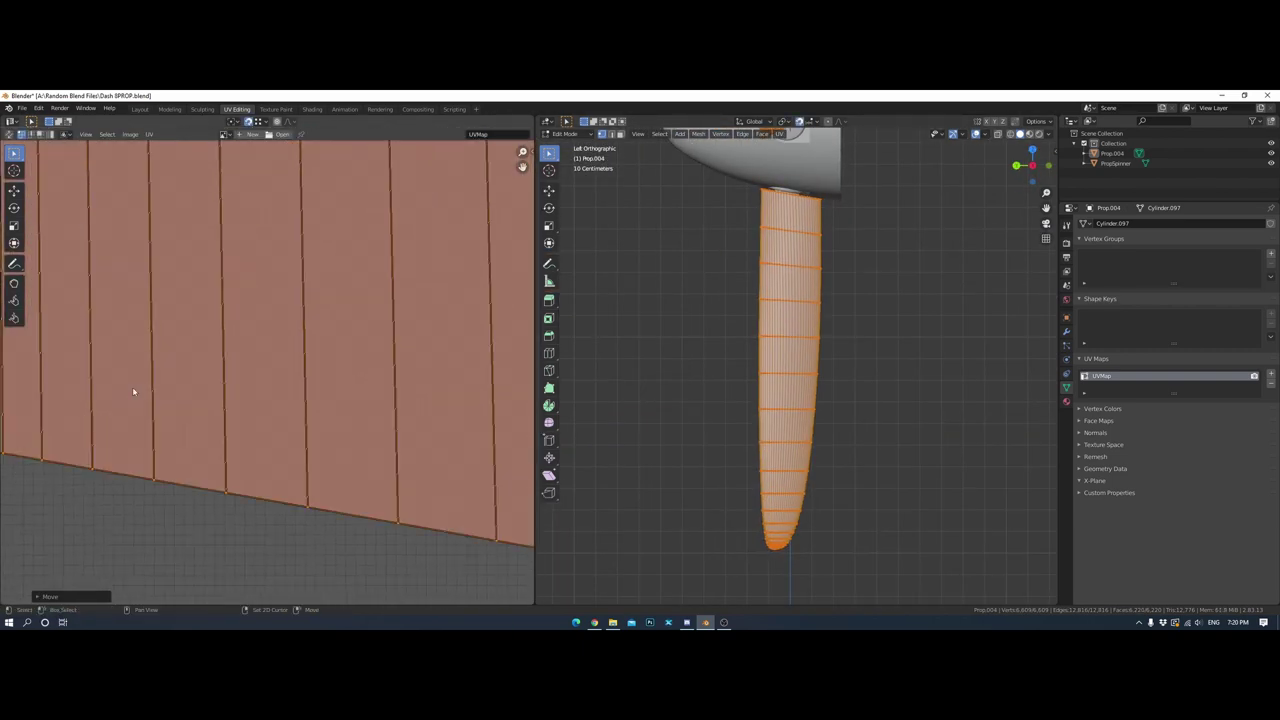
Frame the UV island in view and select an edge loop on the blade in perspective
key(Home)
key(KP_Decimal)
mouse_move(790, 380)
middle_down()
mouse_move(885, 378)
mouse_move(781, 392)
middle_up()
alt+click(781, 392)
Select the second blade from the top view
key(KP_7)
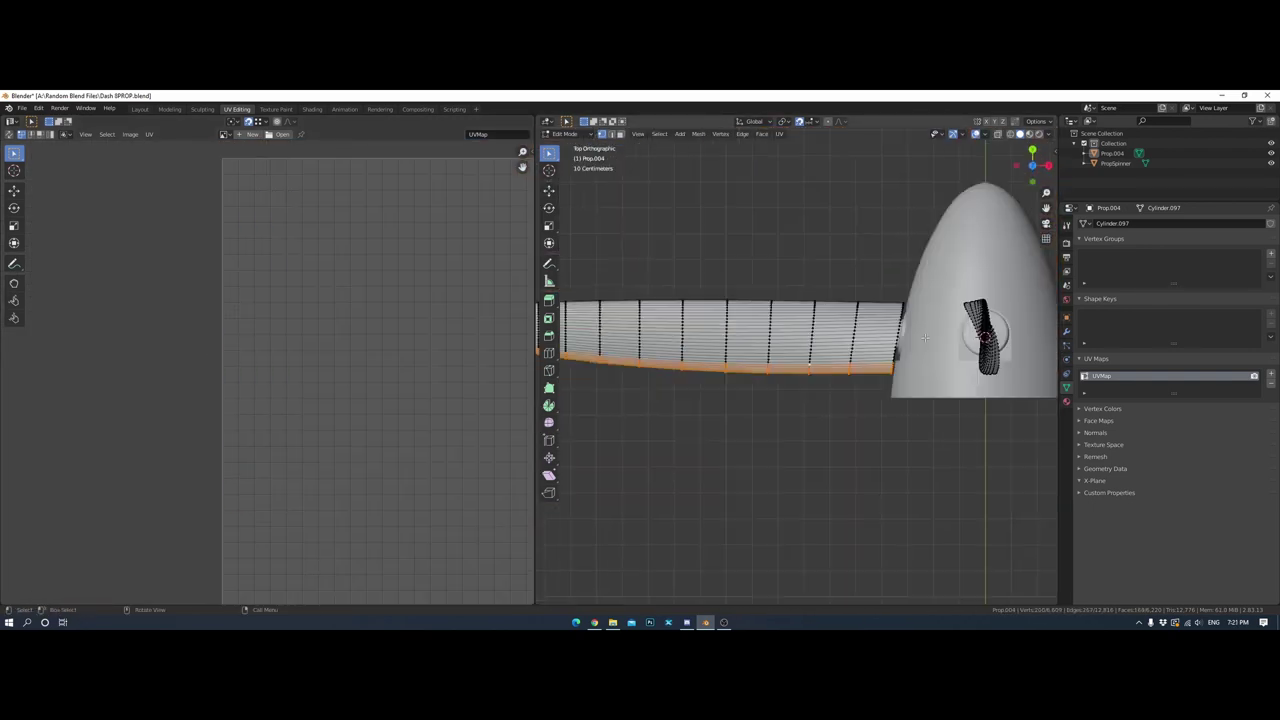
middle_drag(800, 300, 700, 320)
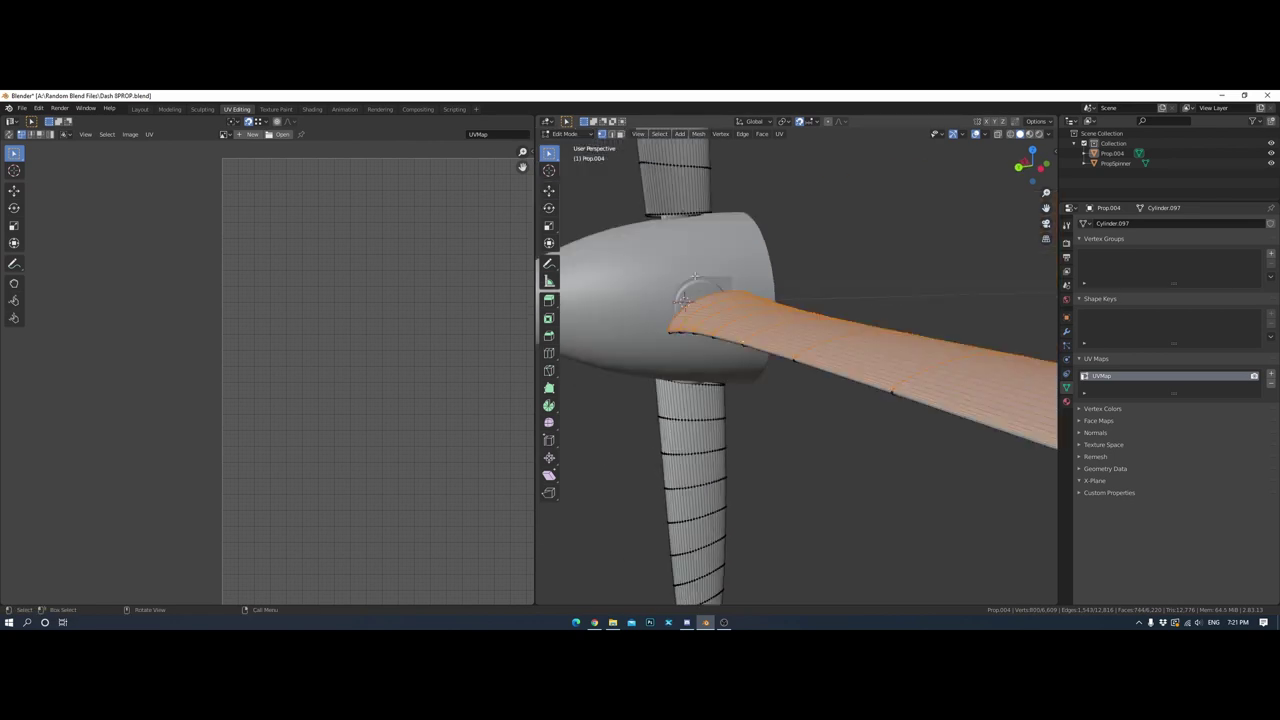
key(KP_7)
scroll(349, 408, up, 3)
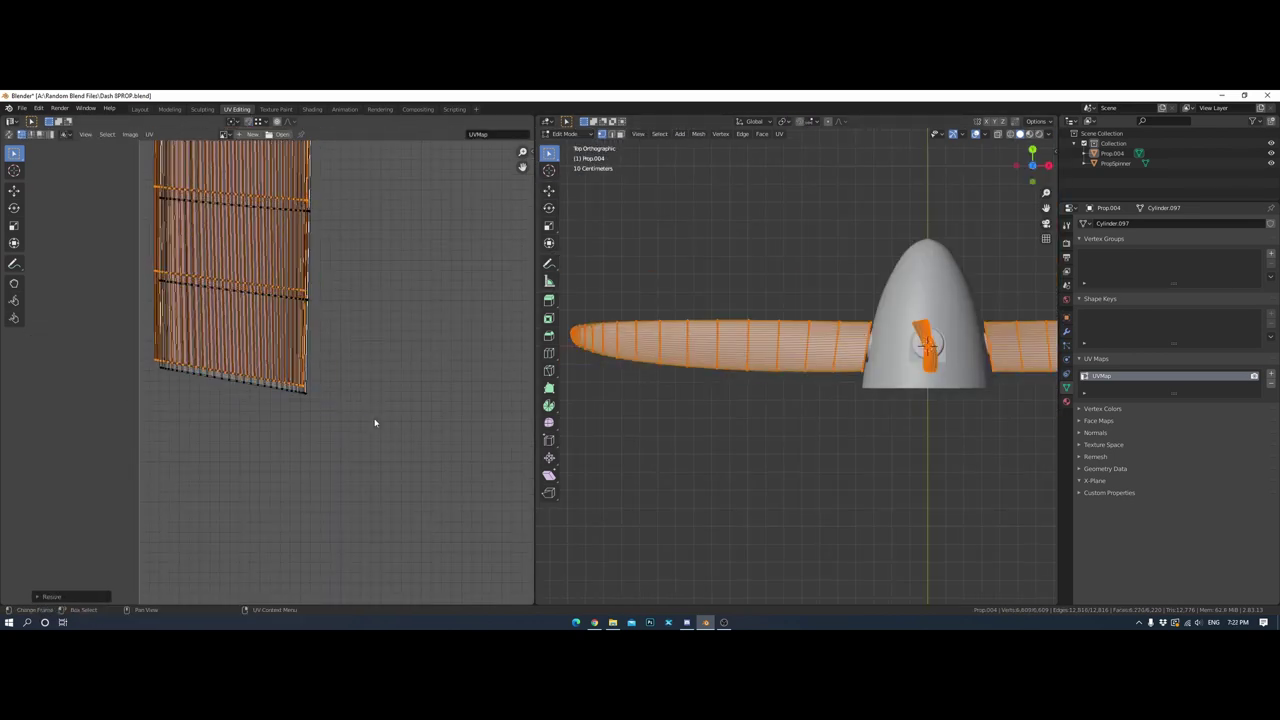
scroll(374, 423, up, 2)
scroll(403, 426, down, 2)
scroll(400, 423, down, 3)
key(ctrl+z)
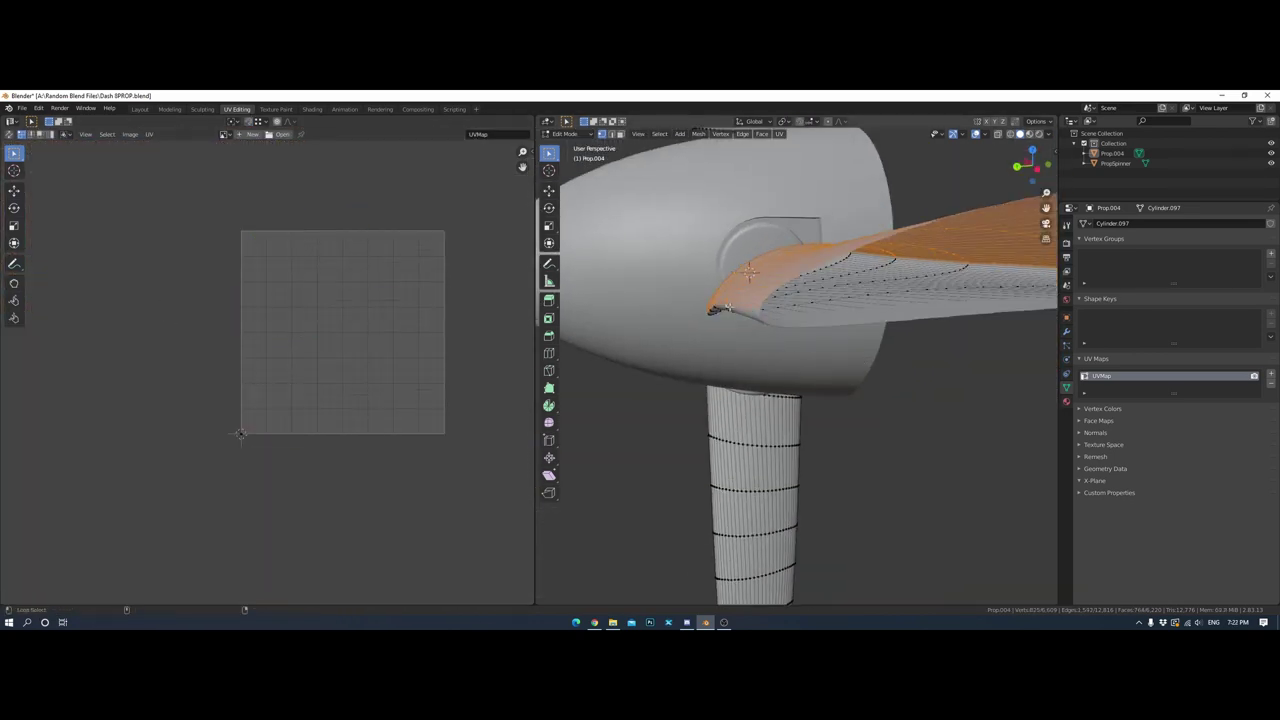
Scale up the second blade's UV island and confirm it in place
key(s)
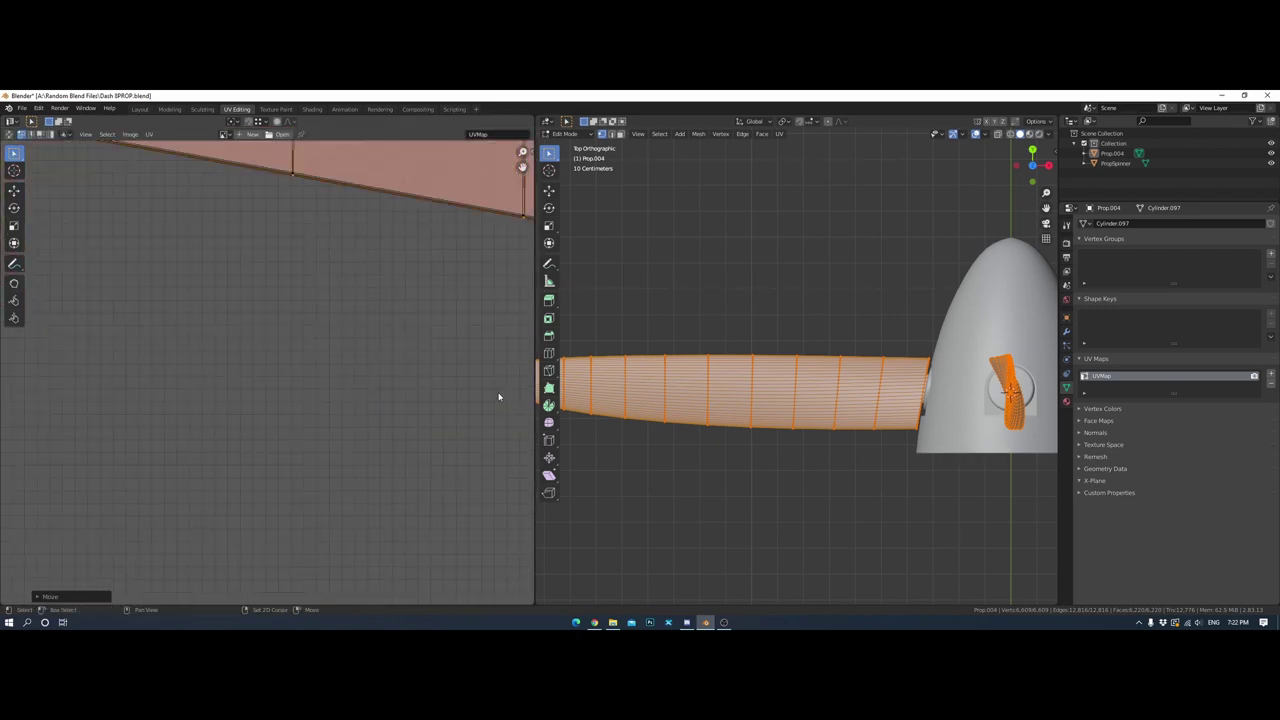
scroll(300, 420, up, 3)
click(141, 464)
key(s)
scroll(205, 418, down, 5)
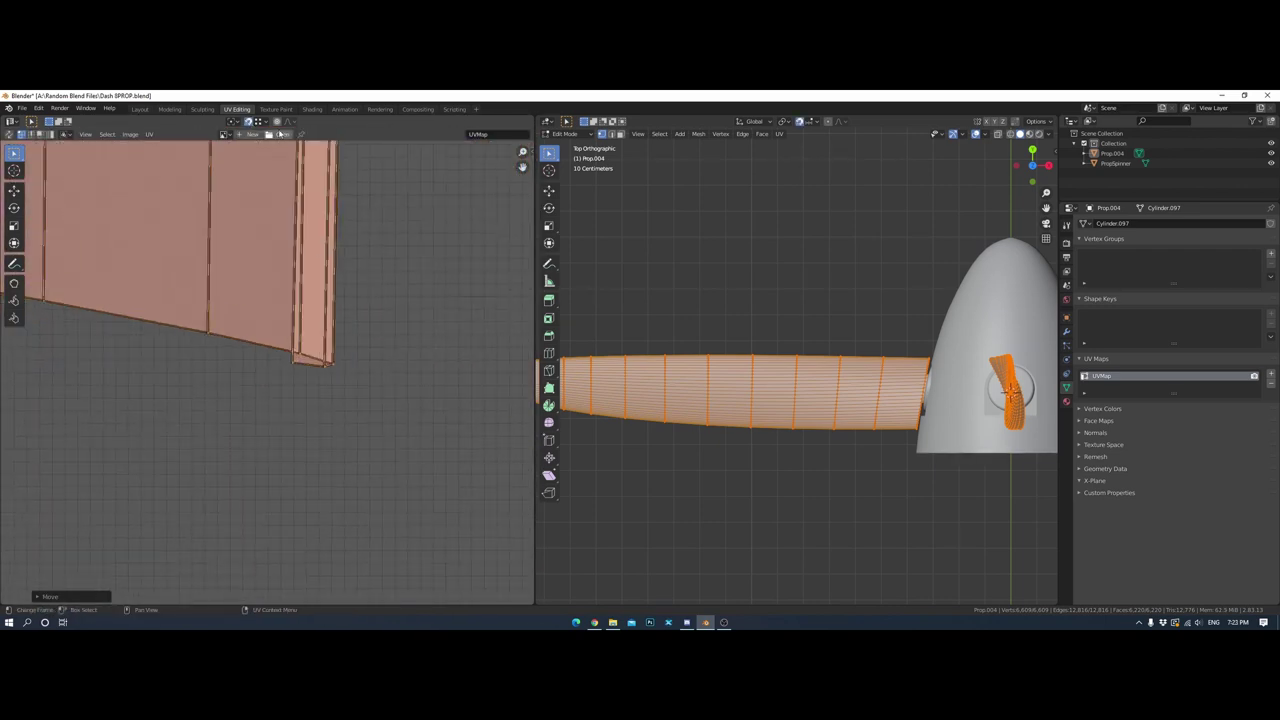
mouse_move(760, 400)
middle_down()
mouse_move(835, 362)
mouse_move(769, 307)
middle_up()
alt+click(829, 332)
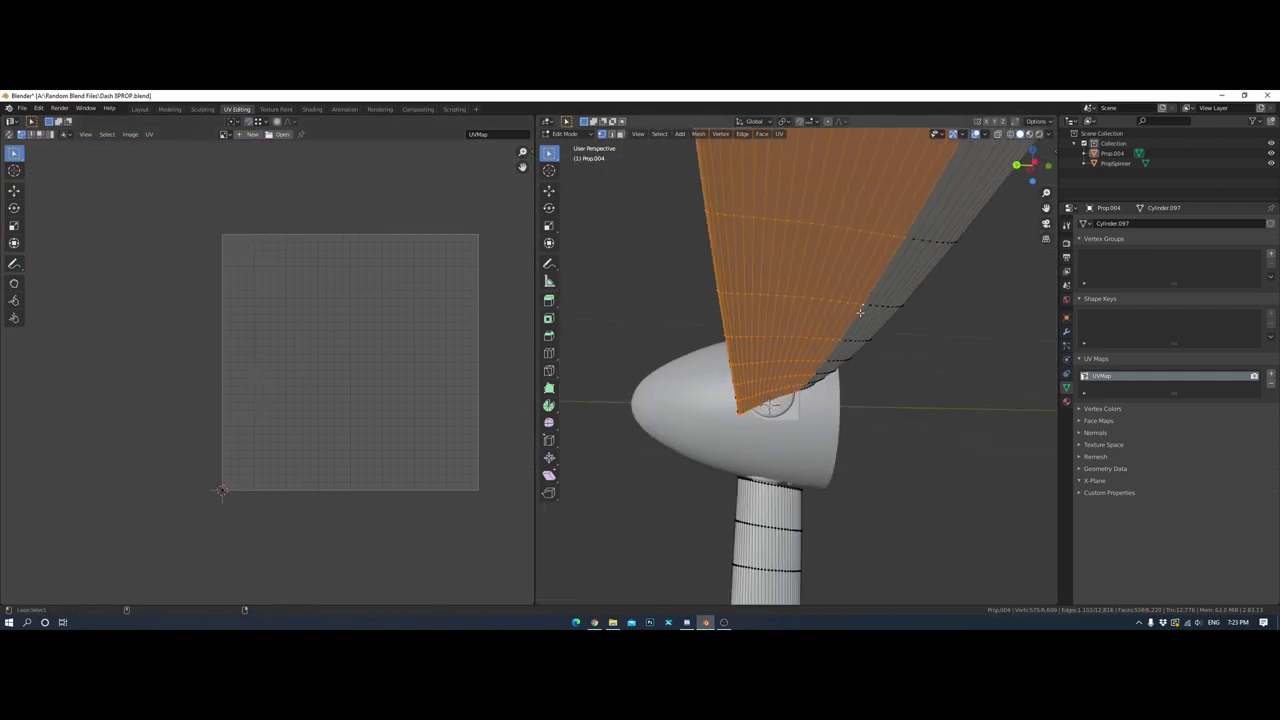
Select the next blade part and resize its UV islands
alt+middle_drag(859, 312, 789, 377)
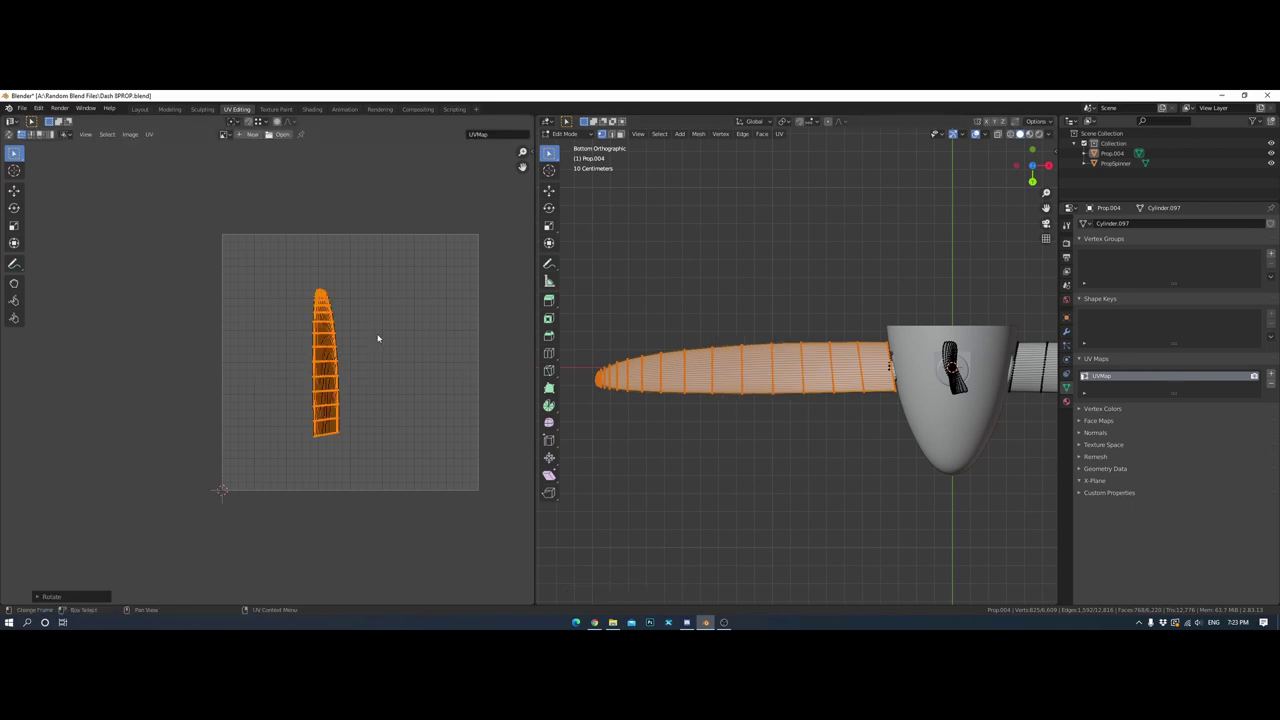
mouse_move(700, 380)
alt+middle_down()
mouse_move(768, 372)
mouse_move(787, 386)
mouse_move(770, 380)
alt+middle_up()
scroll(768, 372, up, 5)
click(768, 372)
key(a)
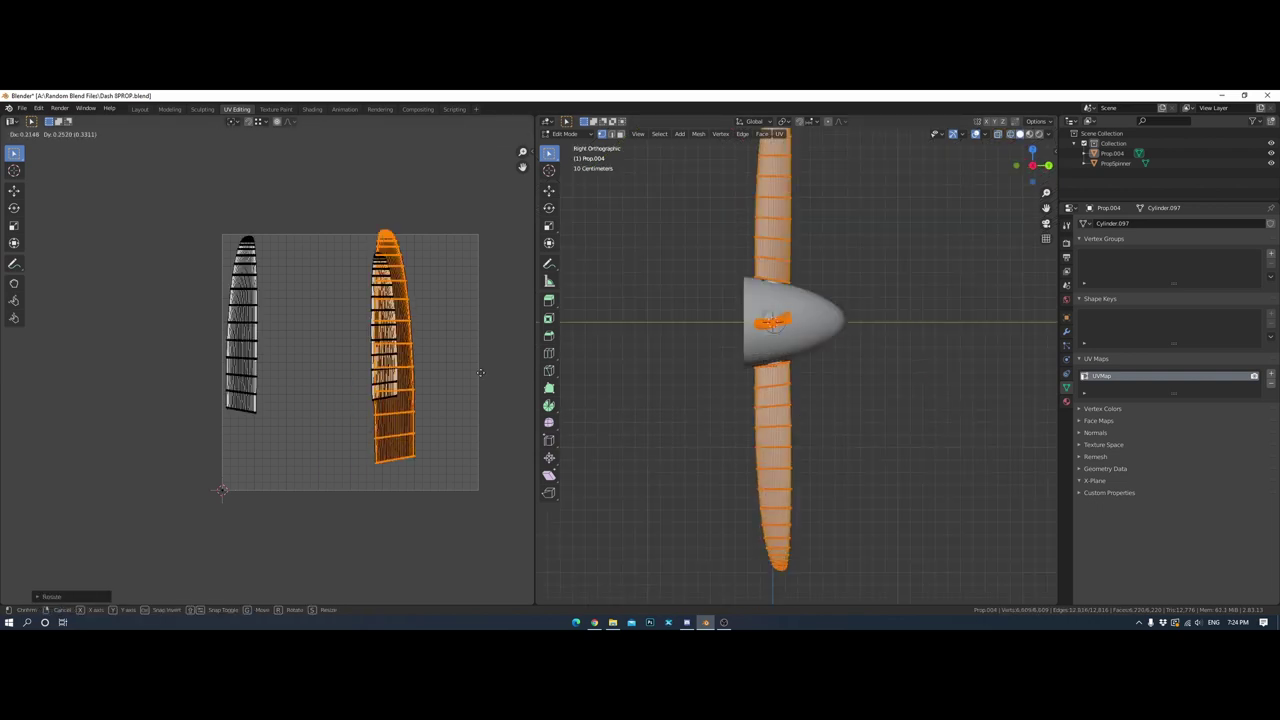
click(480, 372)
scroll(435, 387, up, 5)
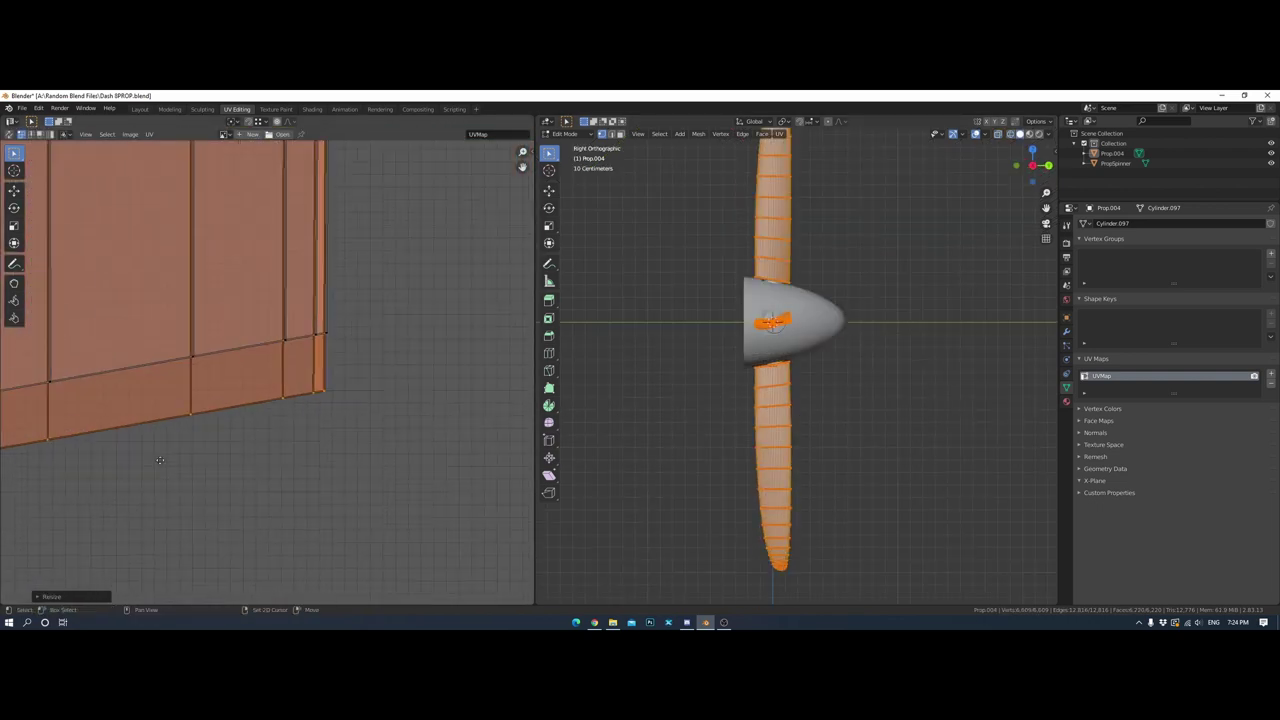
scroll(250, 395, down, 3)
scroll(266, 417, down, 5)
key(alt+a)
Return to the top view and select the whole mesh to show the islands side by side
middle_drag(770, 350, 821, 340)
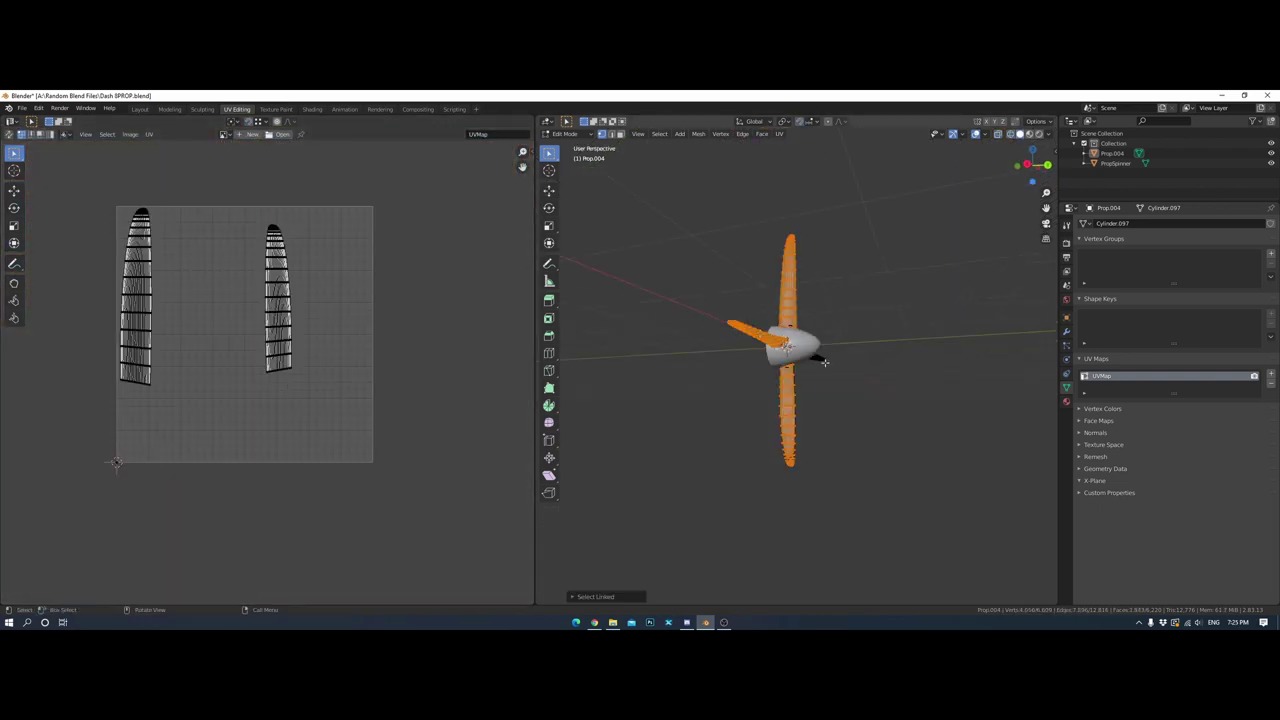
key(KP_7)
key(KP_Decimal)
scroll(714, 387, down, 3)
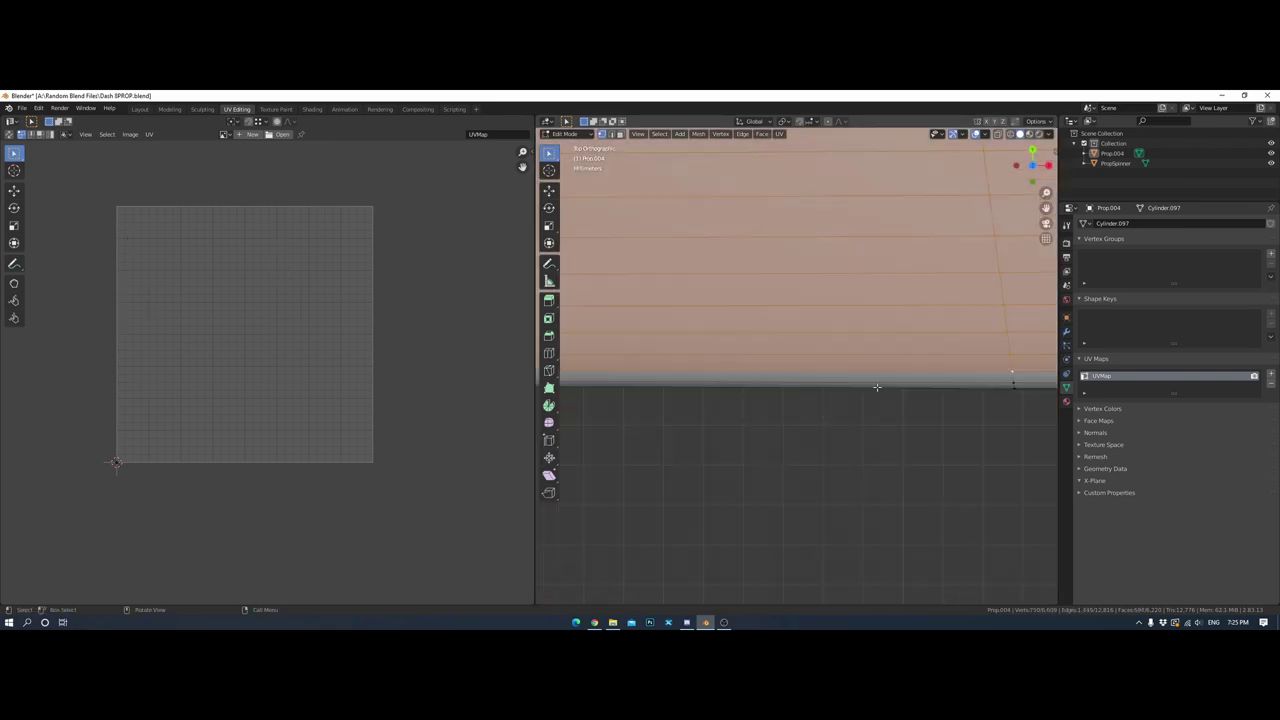
middle_drag(832, 491, 770, 314)
key(KP_7)
scroll(805, 328, down, 3)
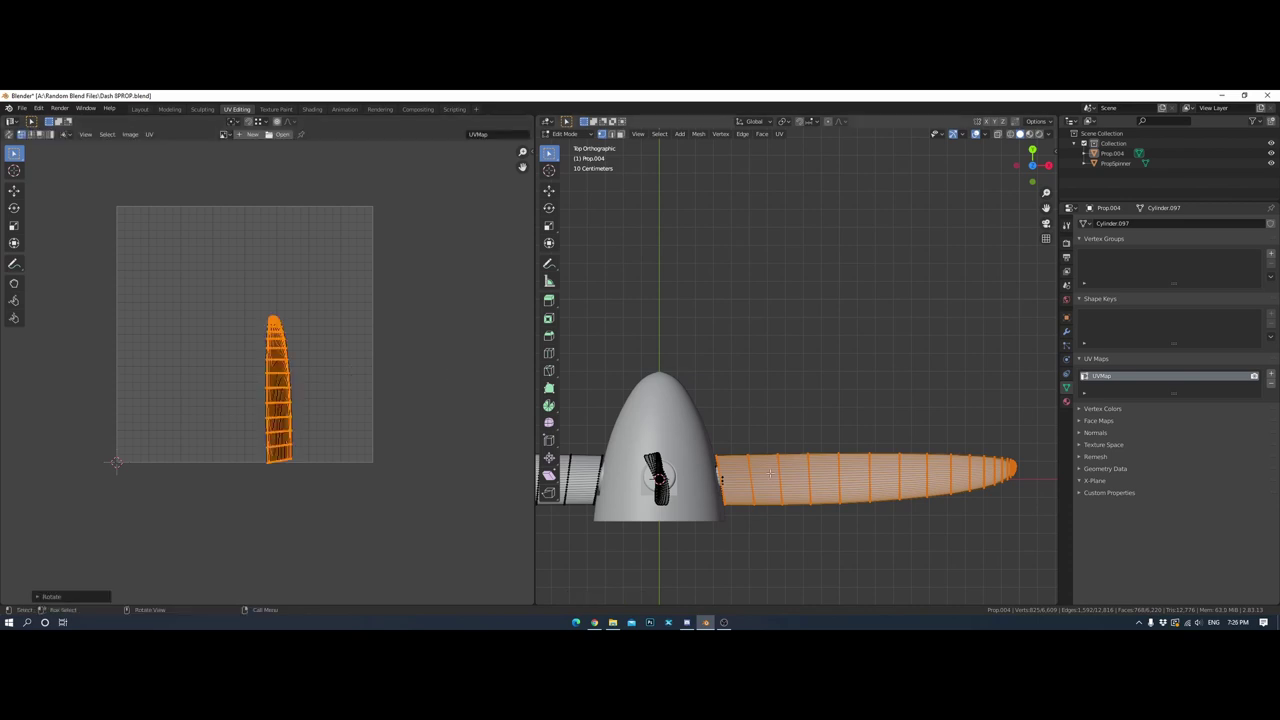
key(a)
scroll(400, 400, up, 5)
scroll(400, 400, up, 2)
scroll(450, 355, down, 2)
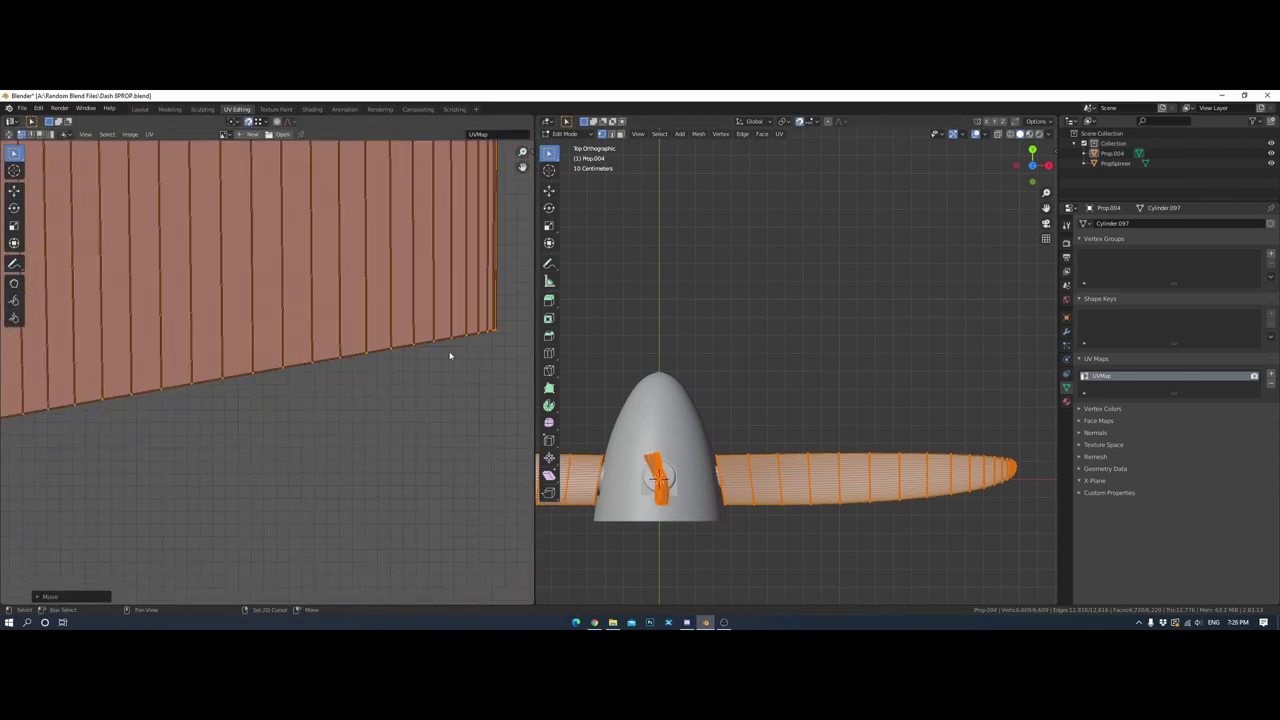
scroll(450, 355, down, 5)
Select the entire blade mesh from the left side view
key(KP_Decimal)
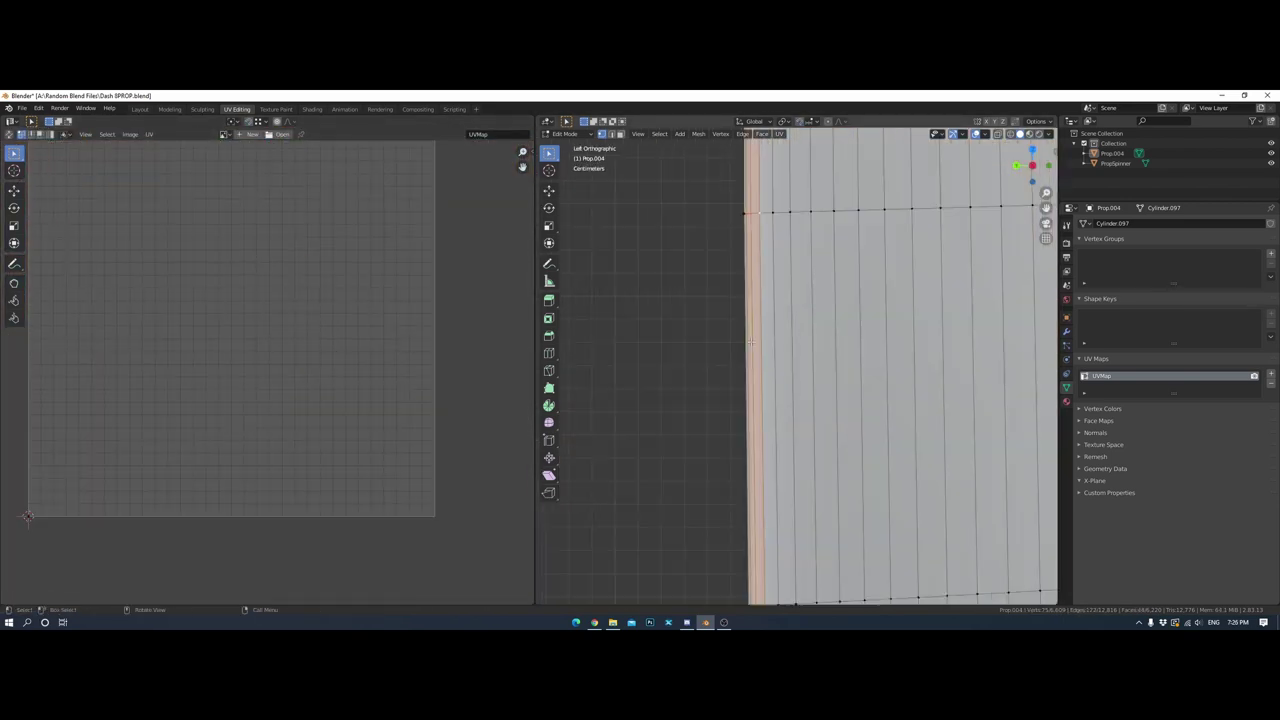
middle_drag(797, 441, 826, 298)
scroll(794, 222, down, 4)
key(ctrl+KP_3)
scroll(781, 363, up, 4)
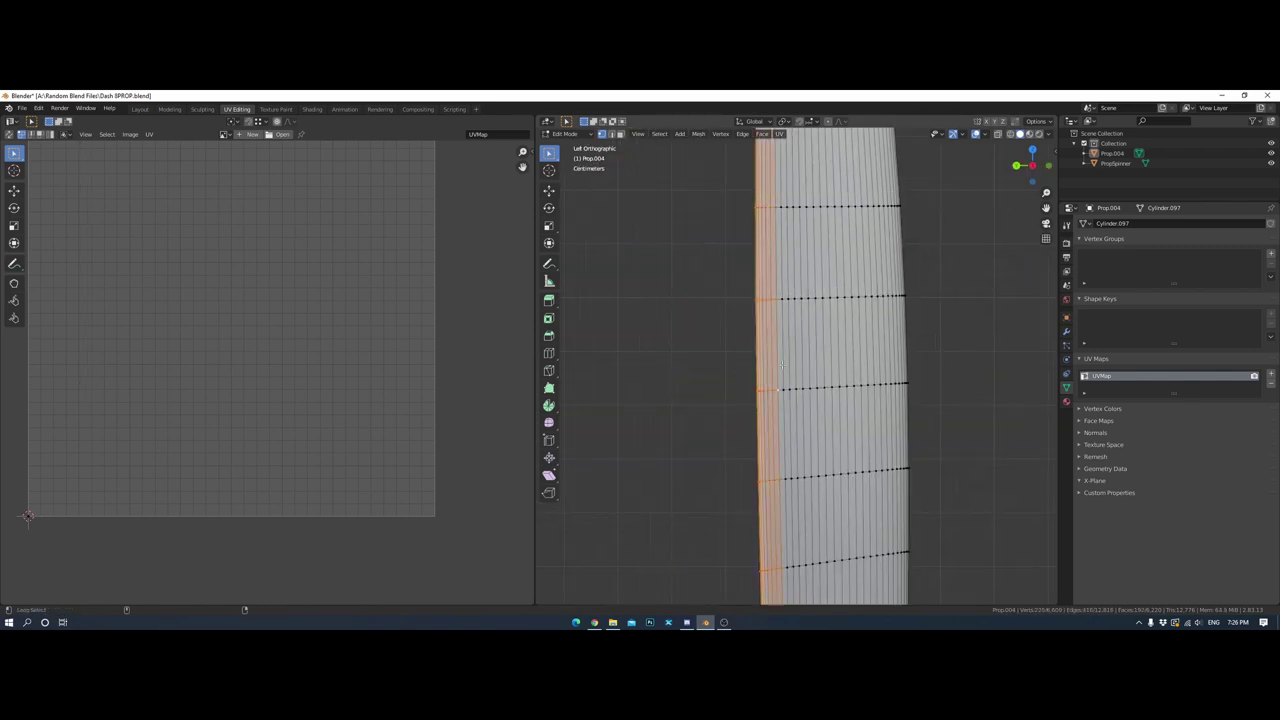
middle_drag(857, 372, 760, 300)
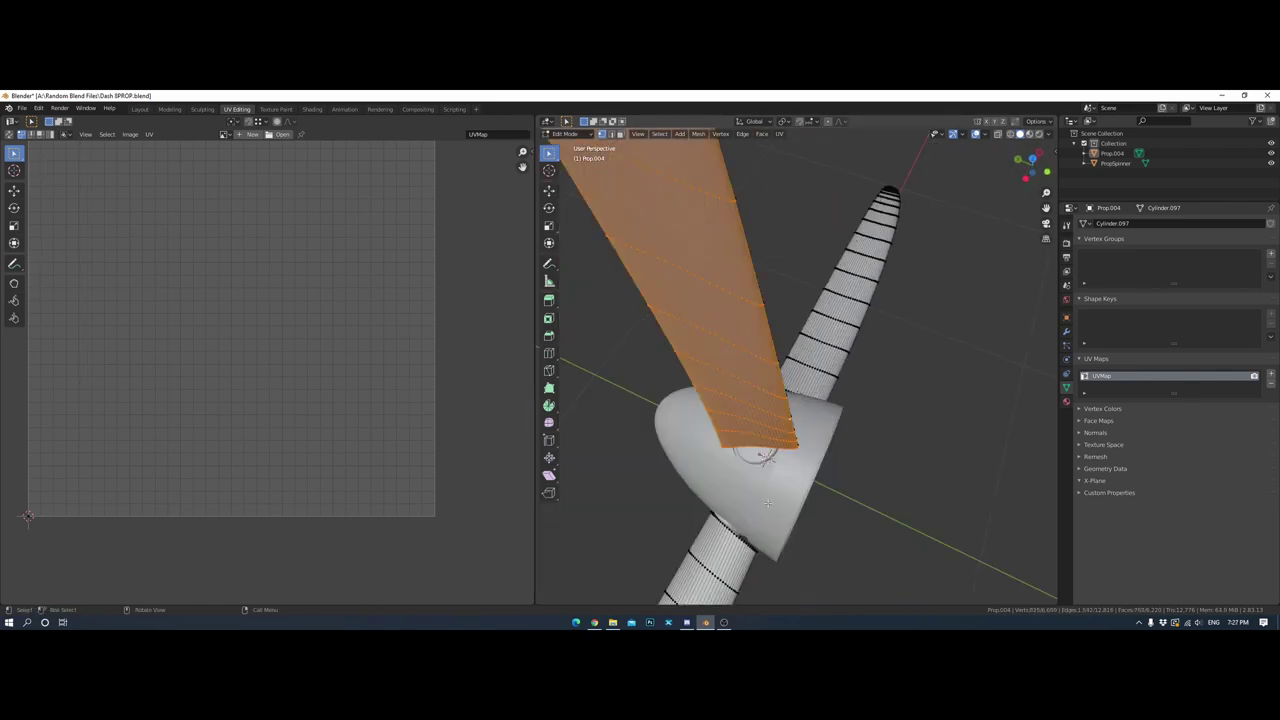
key(ctrl+KP_3)
key(a)
key(a)
Scale up the blade's UV islands and move them into place
key(s)
click(243, 423)
key(g)
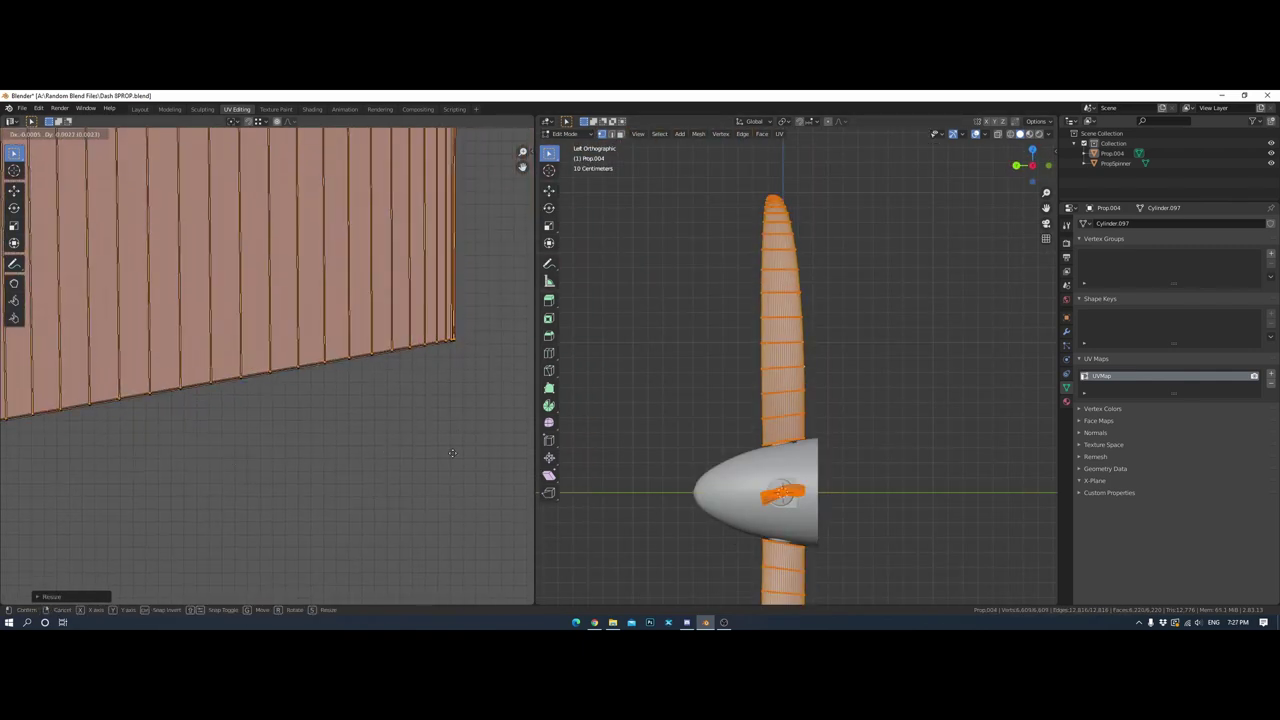
click(243, 423)
scroll(303, 443, down, 2)
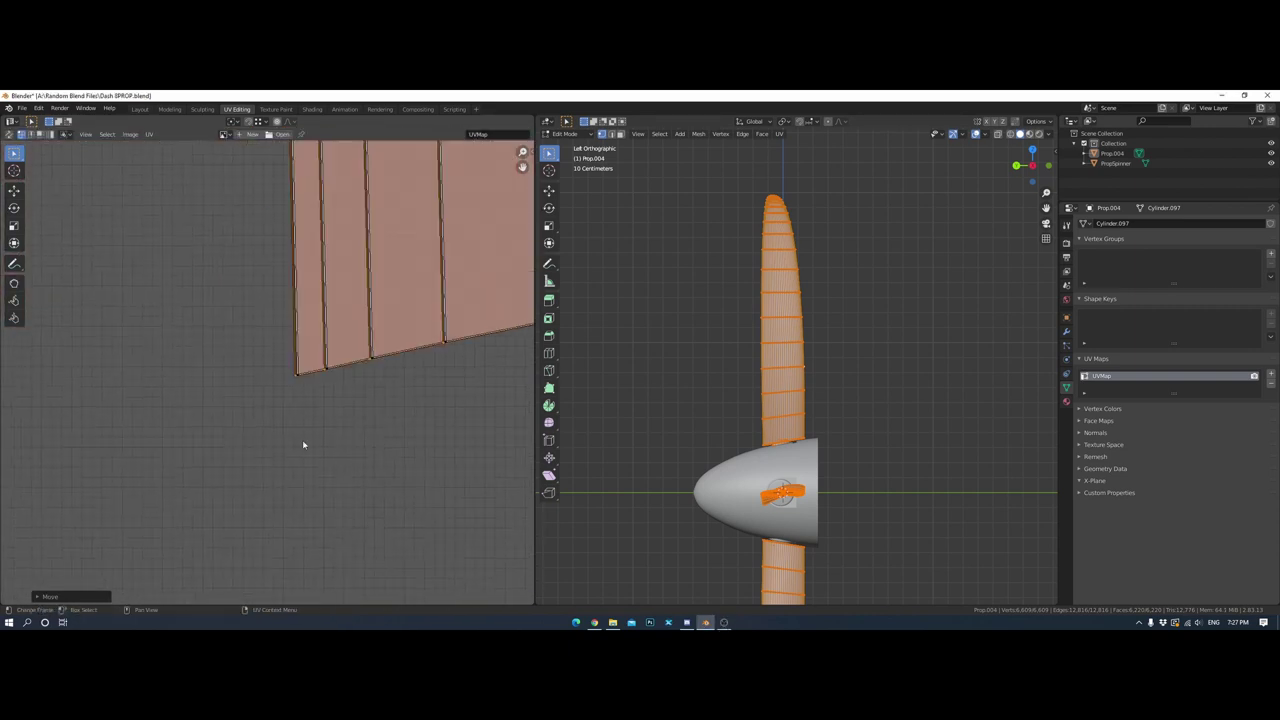
scroll(273, 368, down, 2)
scroll(352, 334, down, 3)
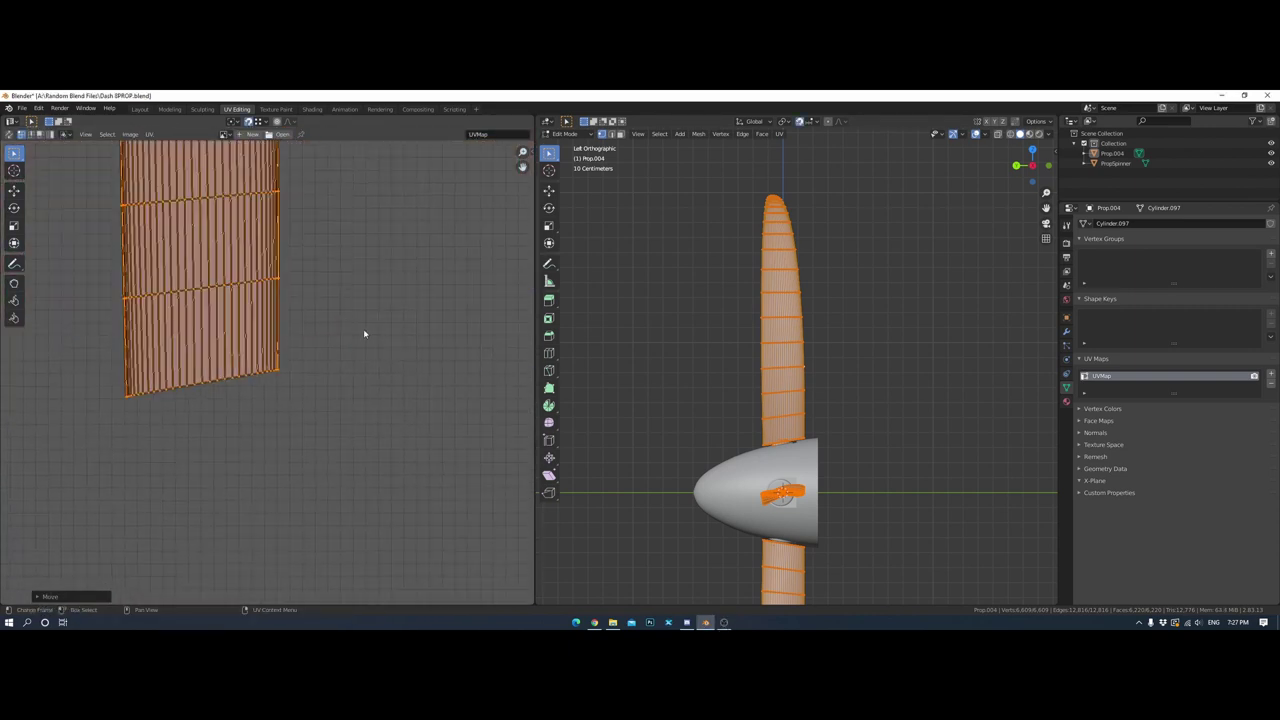
Rescale and reposition the blade island to match its neighbour's size
key(s)
click(440, 363)
key(g)
click(440, 363)
key(s)
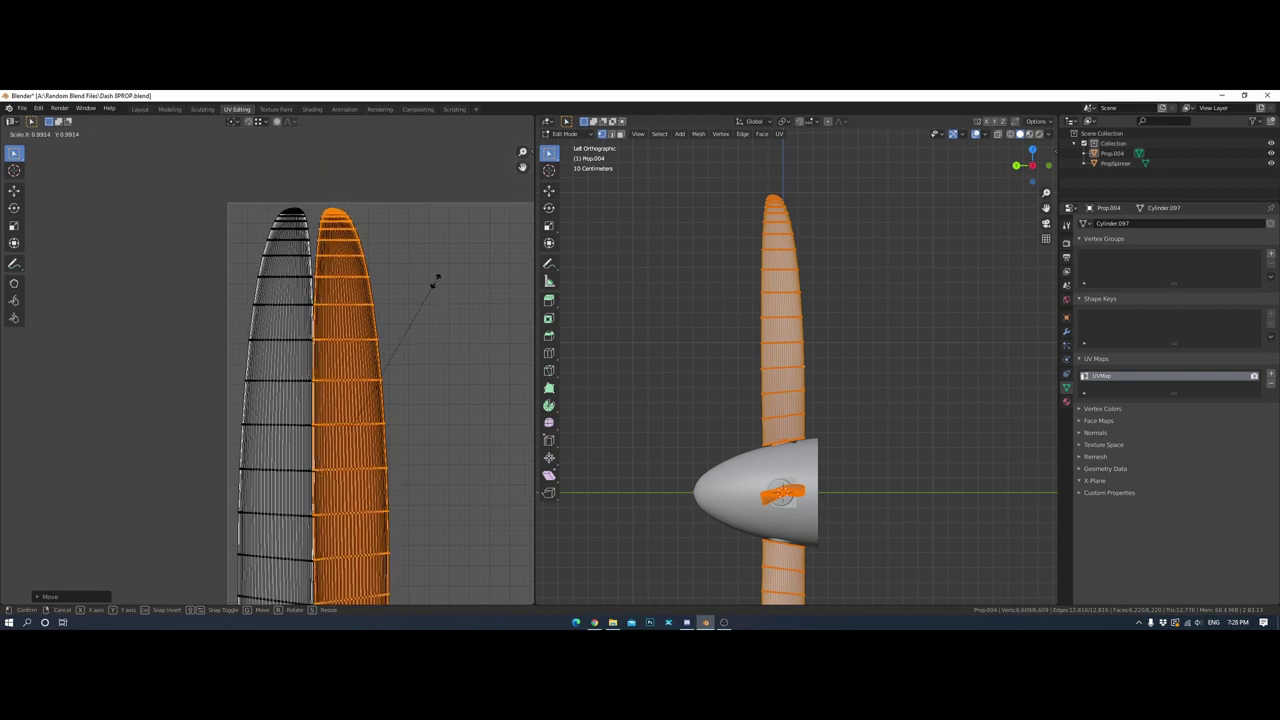
scroll(380, 277, up, 4)
scroll(324, 277, down, 2)
scroll(300, 340, up, 3)
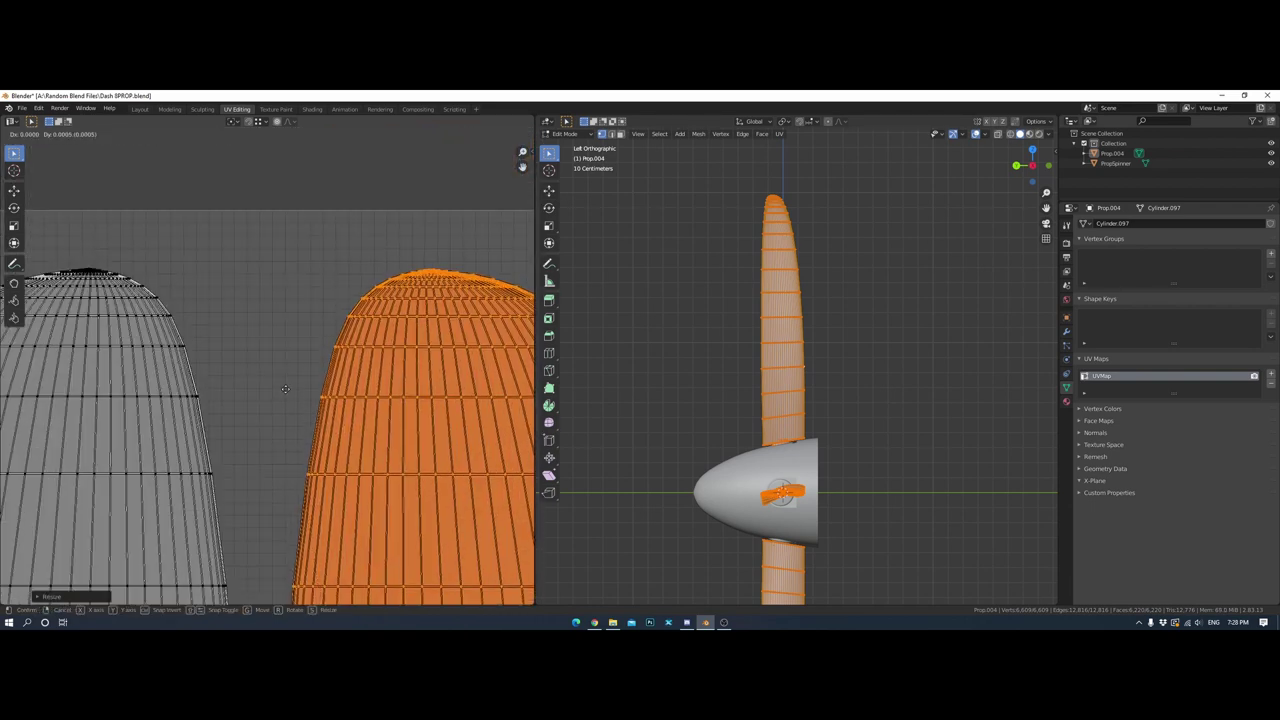
scroll(300, 400, up, 2)
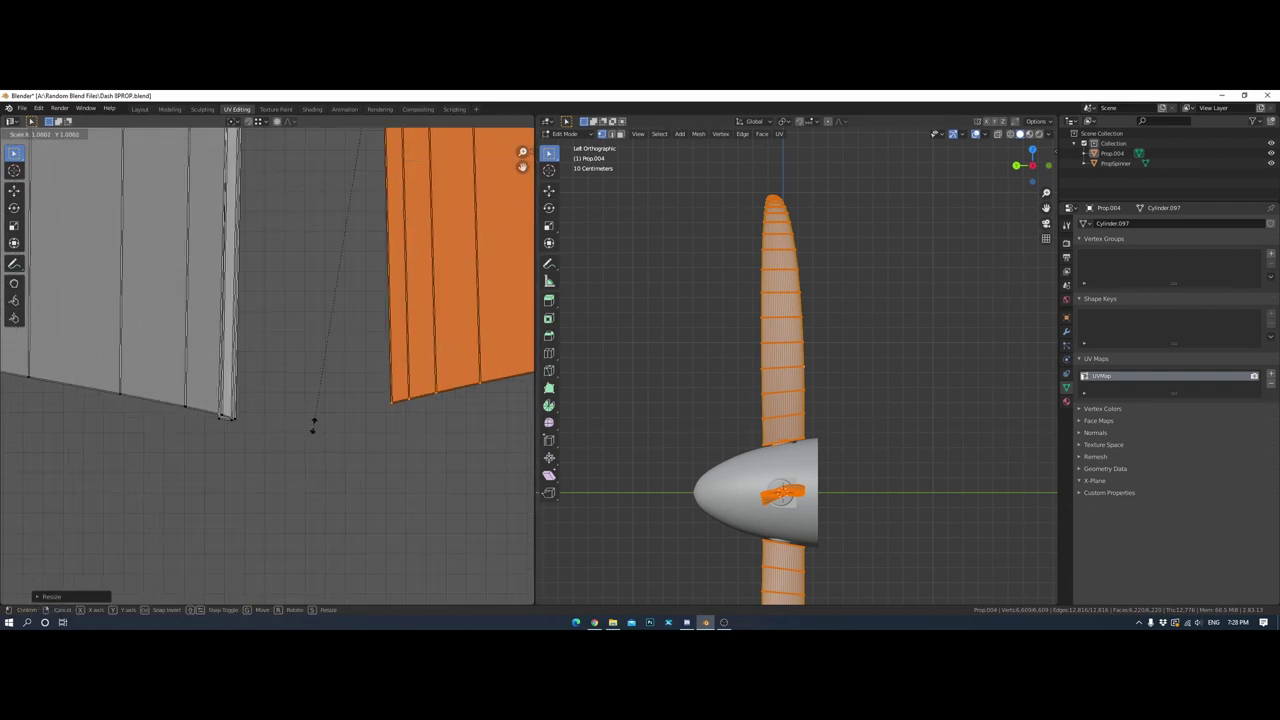
Slide the orange island along X to sit snugly beside the grey island
key(g)
key(x)
scroll(320, 400, down, 2)
scroll(337, 377, down, 3)
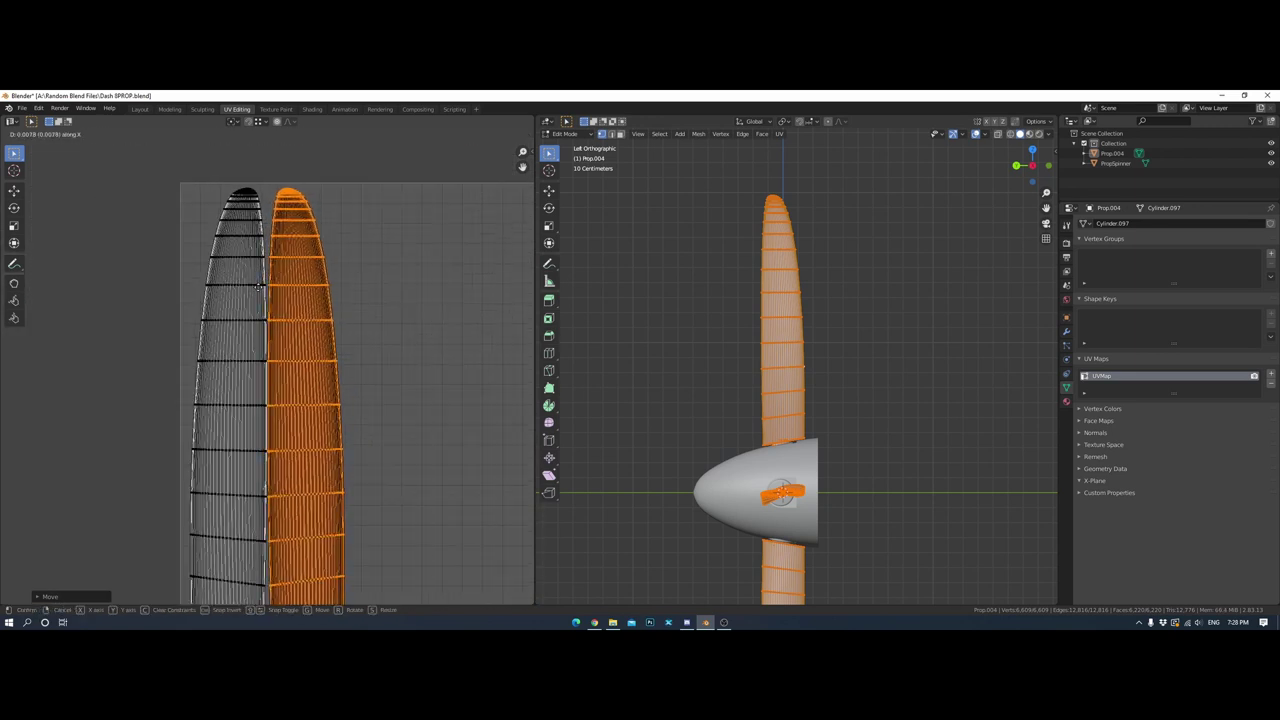
click(258, 286)
scroll(303, 334, down, 3)
key(Tab)
key(shift+z)
Unwrap the selected parts into UV islands and start moving the new islands
key(ctrl+l)
middle_drag(785, 445, 806, 345)
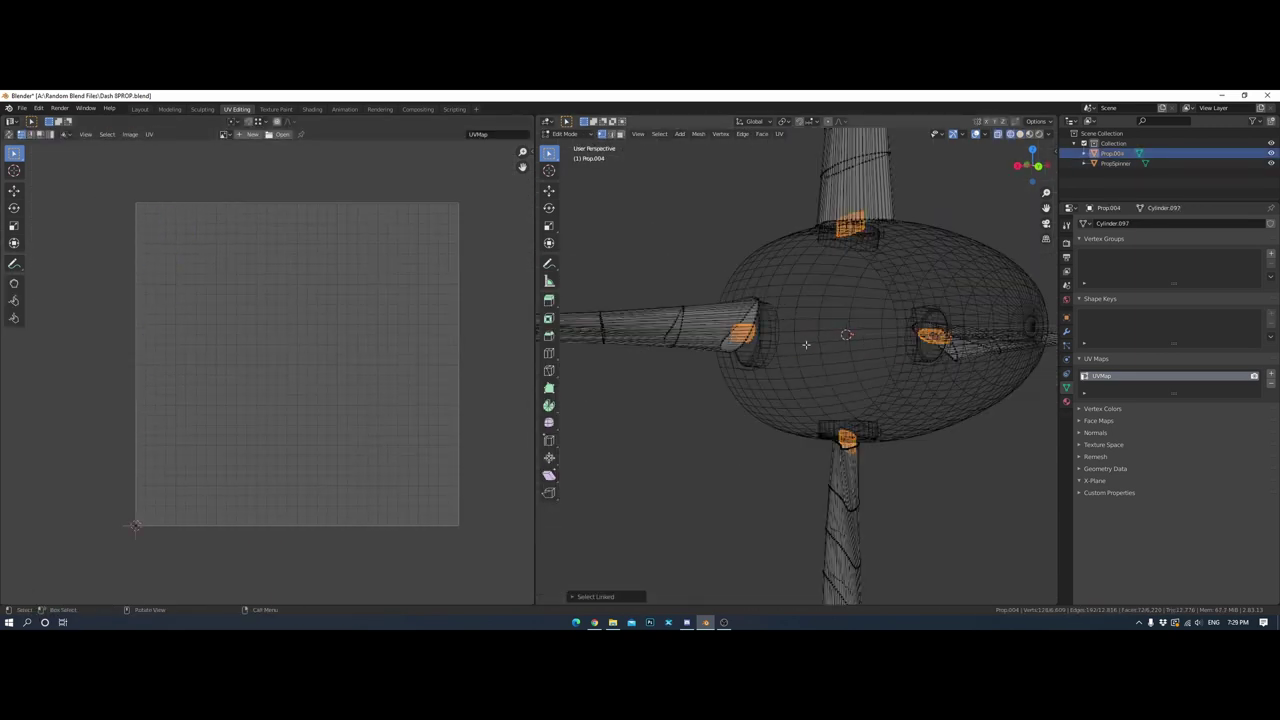
click(758, 235)
key(g)
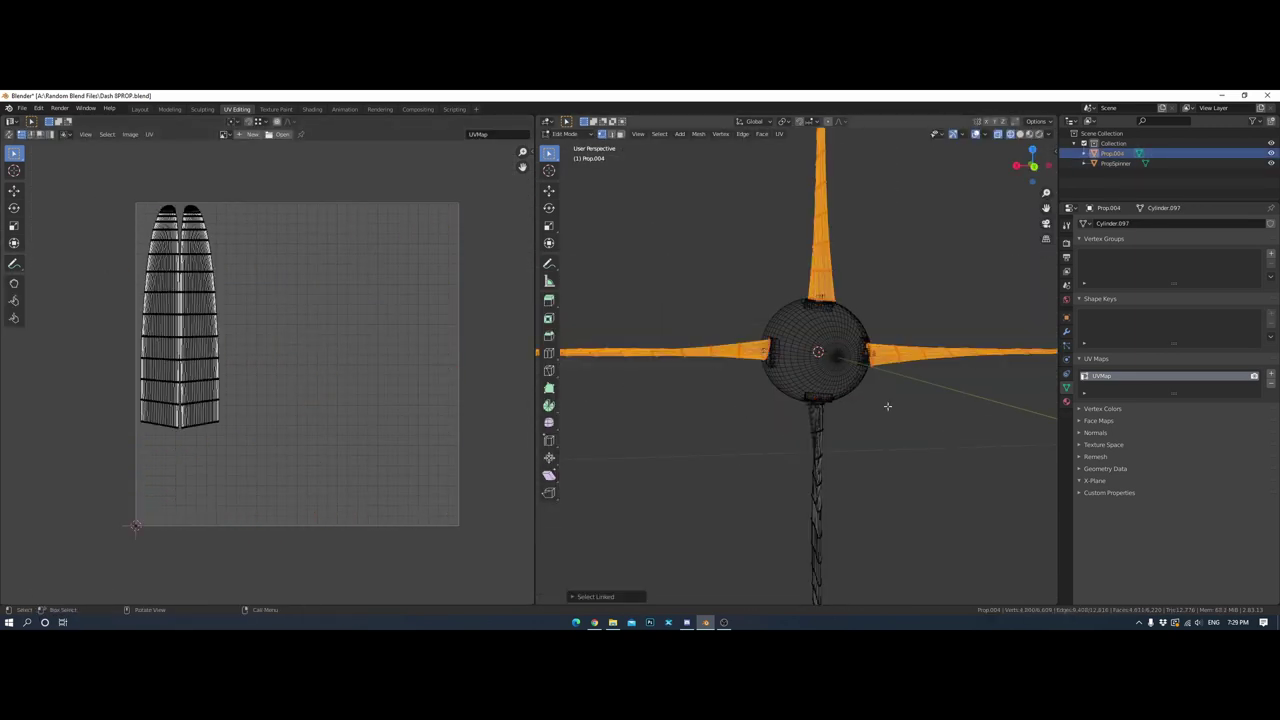
scroll(297, 451, up, 3)
Select the PropSpinner hub, try Project From View on all its faces, then undo it
key(Tab)
click(818, 352)
key(Tab)
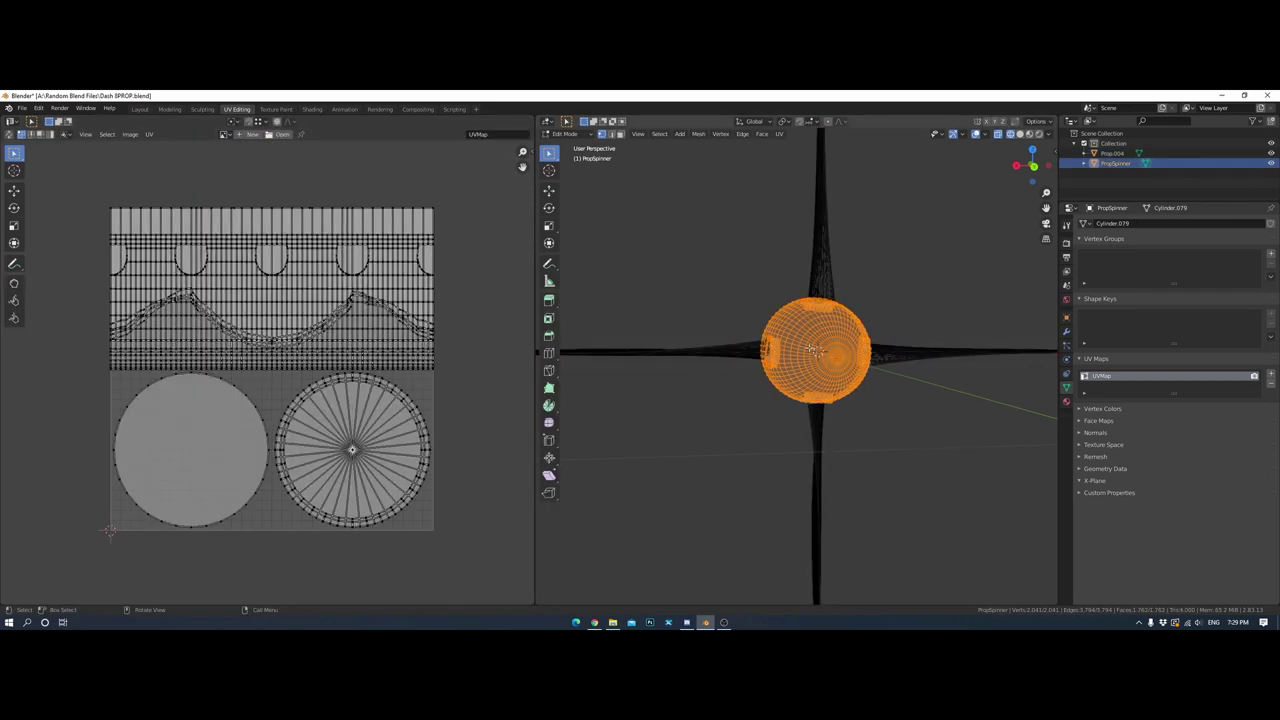
key(ctrl+KP_3)
key(u)
click(803, 440)
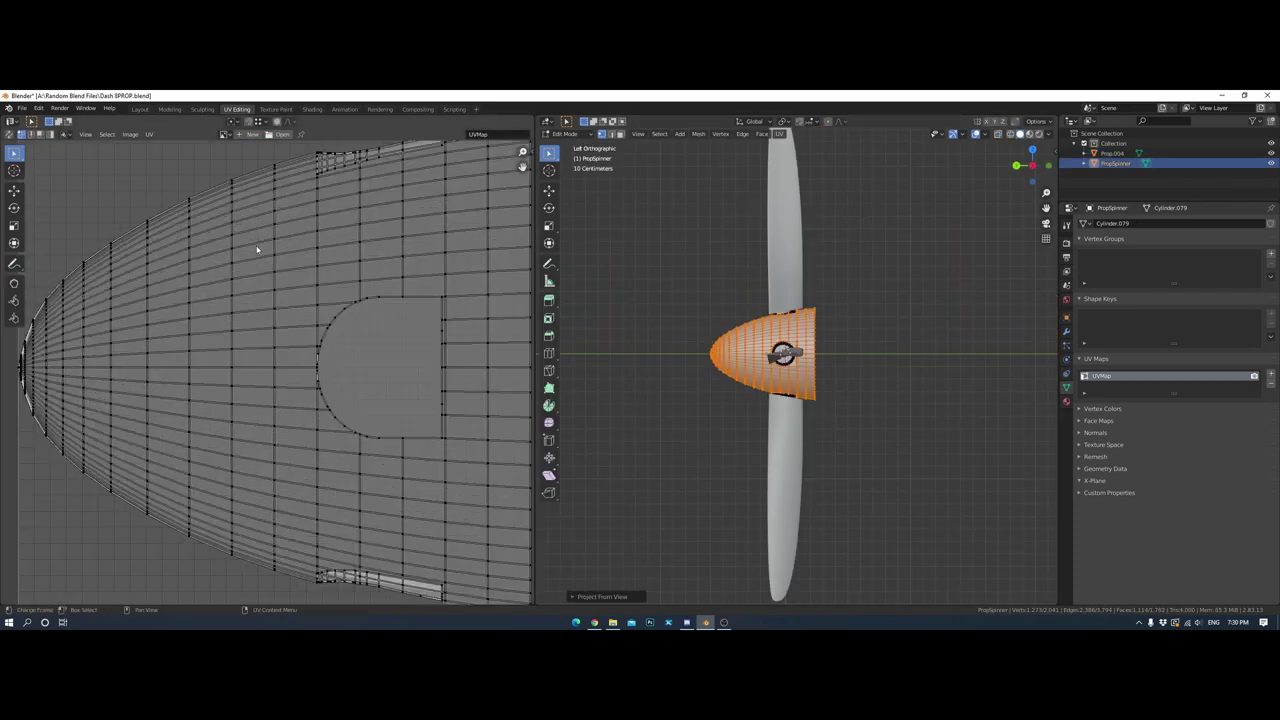
scroll(257, 243, down, 3)
key(ctrl+z)
Inspect the hub's blade sockets and underside in see-through wireframe, ending in left side view
mouse_move(800, 400)
middle_down()
mouse_move(851, 398)
mouse_move(710, 246)
mouse_move(693, 323)
middle_up()
key(alt+z)
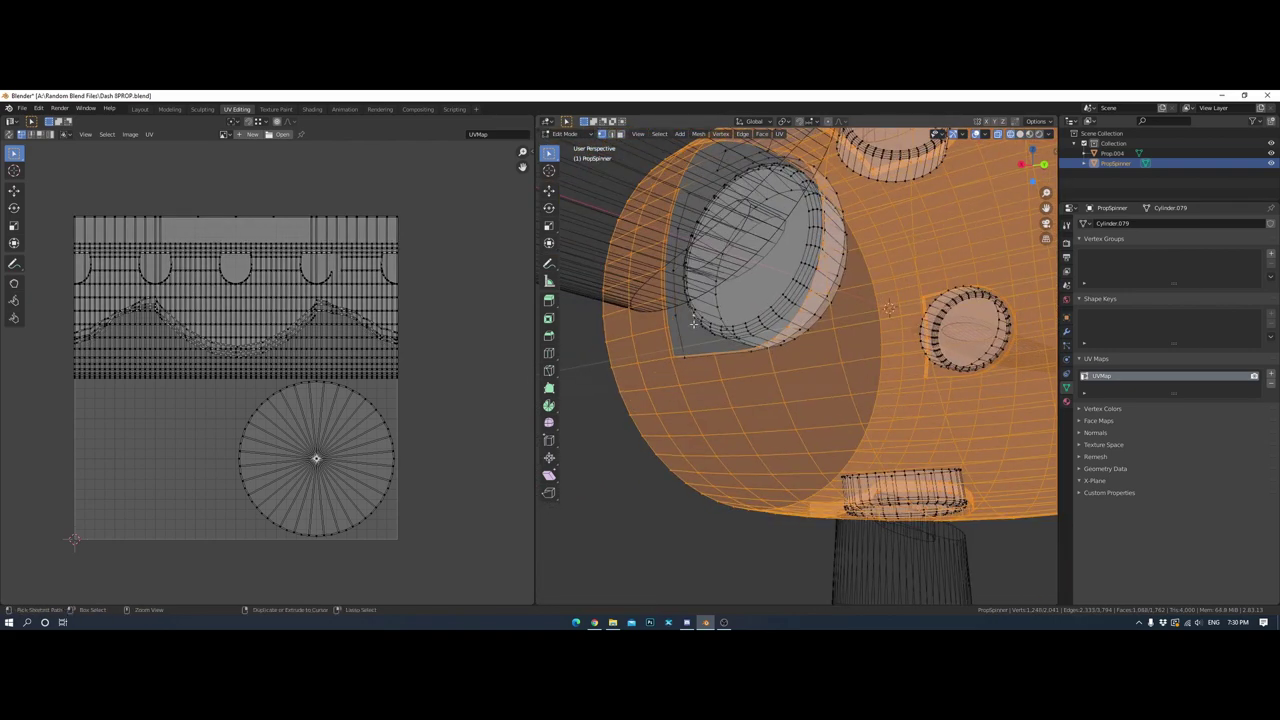
mouse_move(727, 161)
middle_down()
mouse_move(747, 406)
mouse_move(869, 260)
middle_up()
key(alt+z)
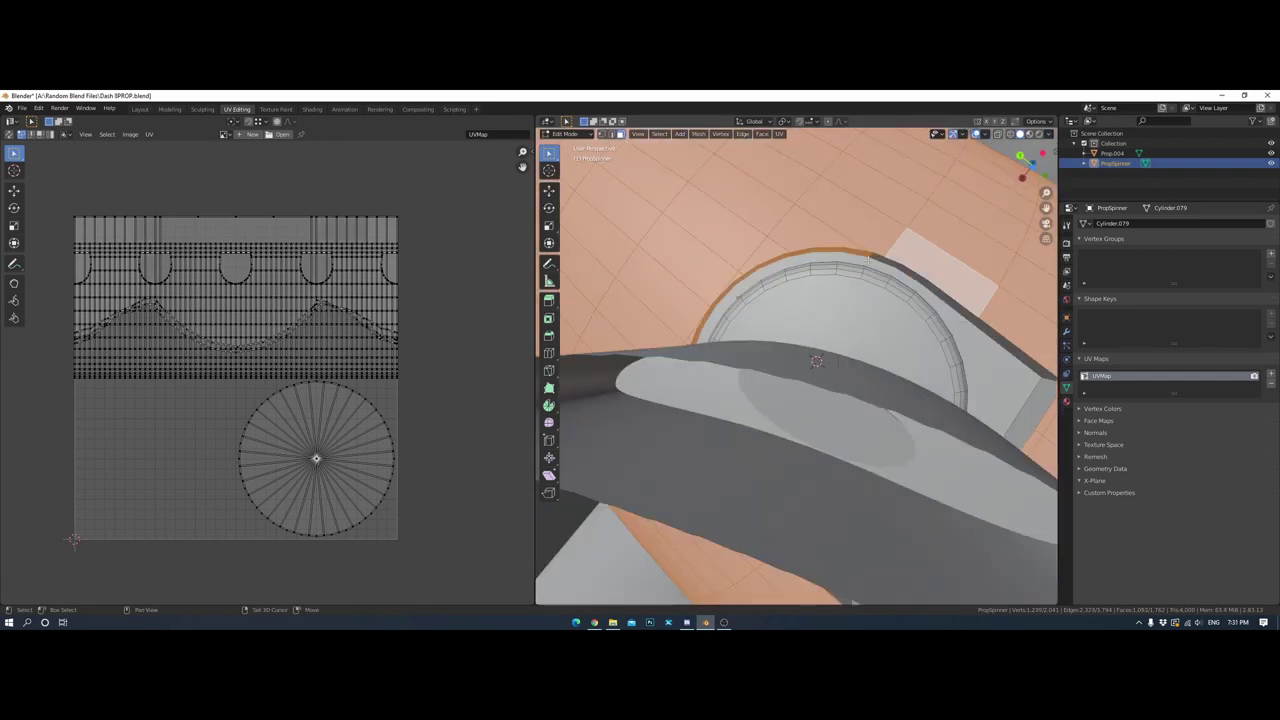
mouse_move(722, 318)
middle_down()
mouse_move(727, 444)
mouse_move(743, 460)
mouse_move(824, 260)
mouse_move(760, 400)
middle_up()
key(alt+z)
key(alt+z)
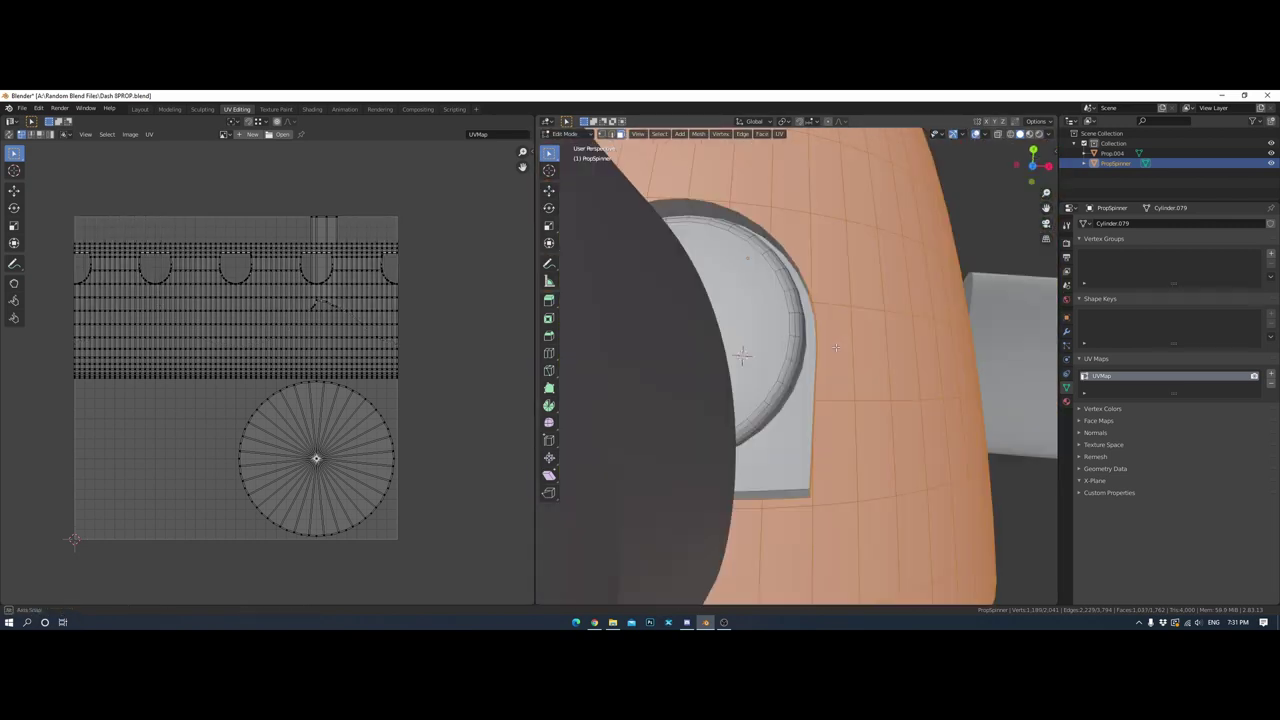
key(ctrl+KP_3)
scroll(324, 366, up, 5)
Select all of the hub's UVs and scale the hub layout down
key(a)
scroll(380, 372, down, 8)
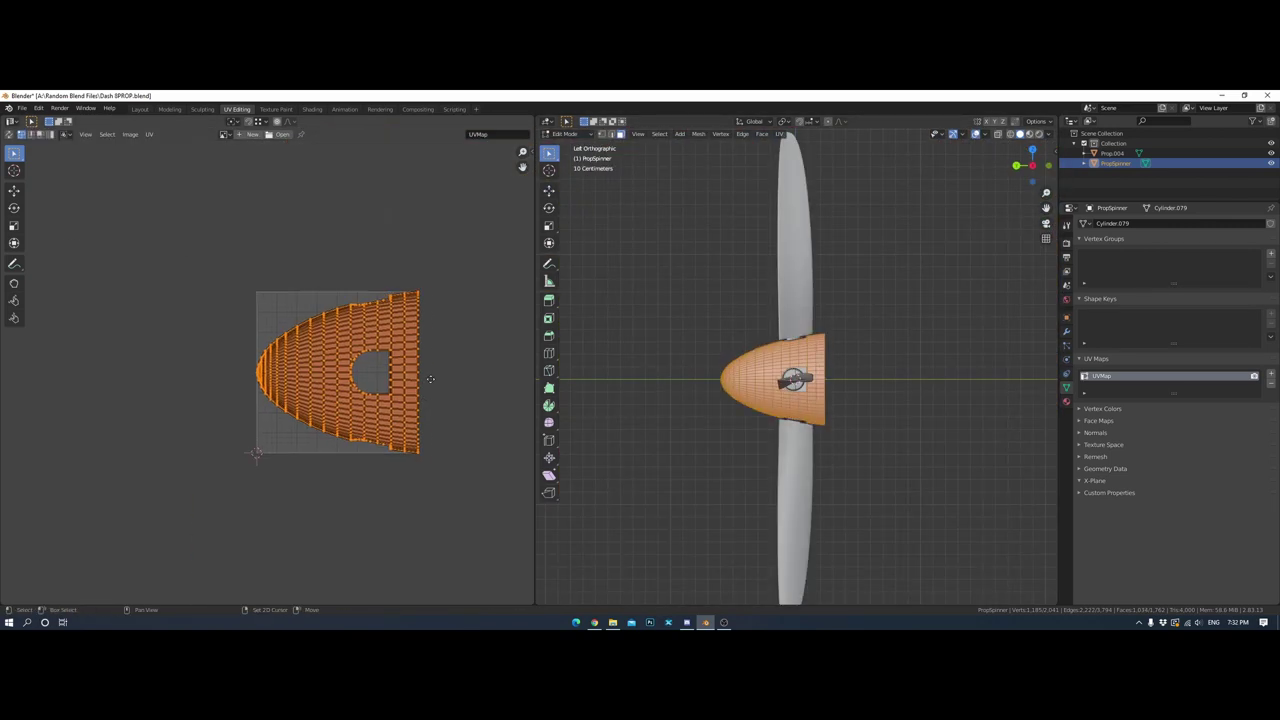
key(Escape)
scroll(329, 366, down, 4)
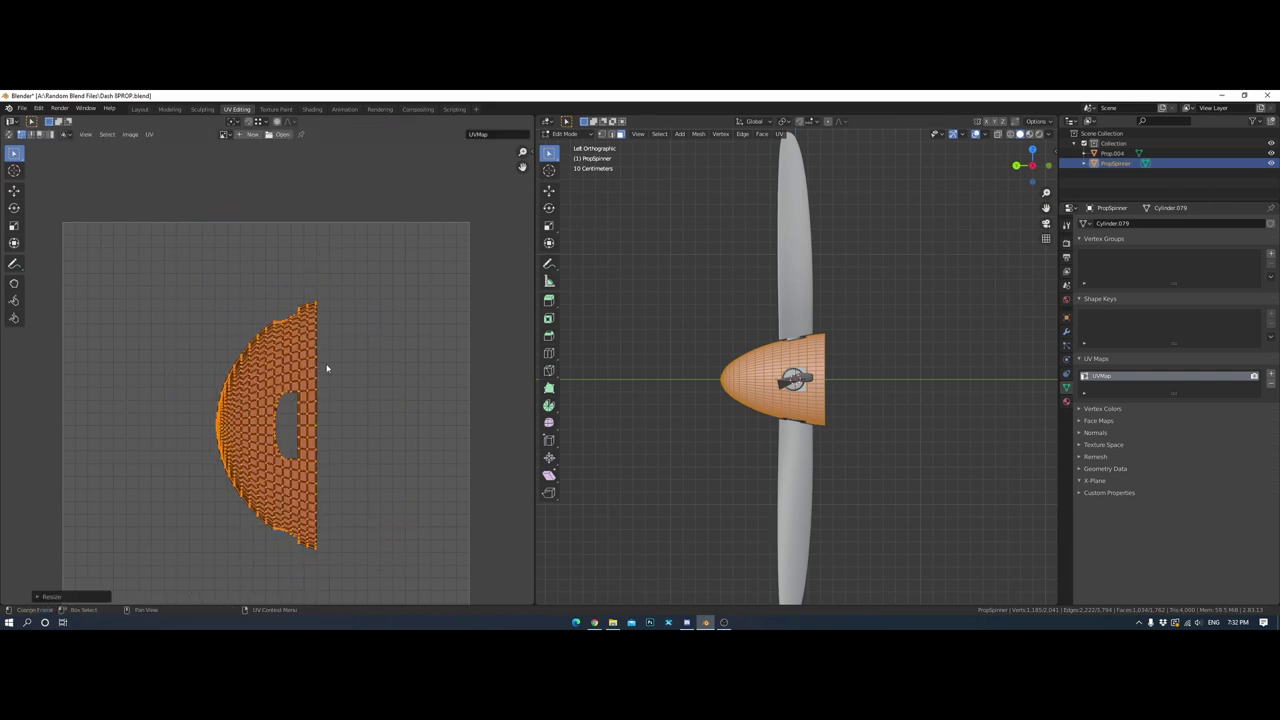
key(ctrl+z)
scroll(263, 365, down, 3)
scroll(300, 380, down, 3)
key(a)
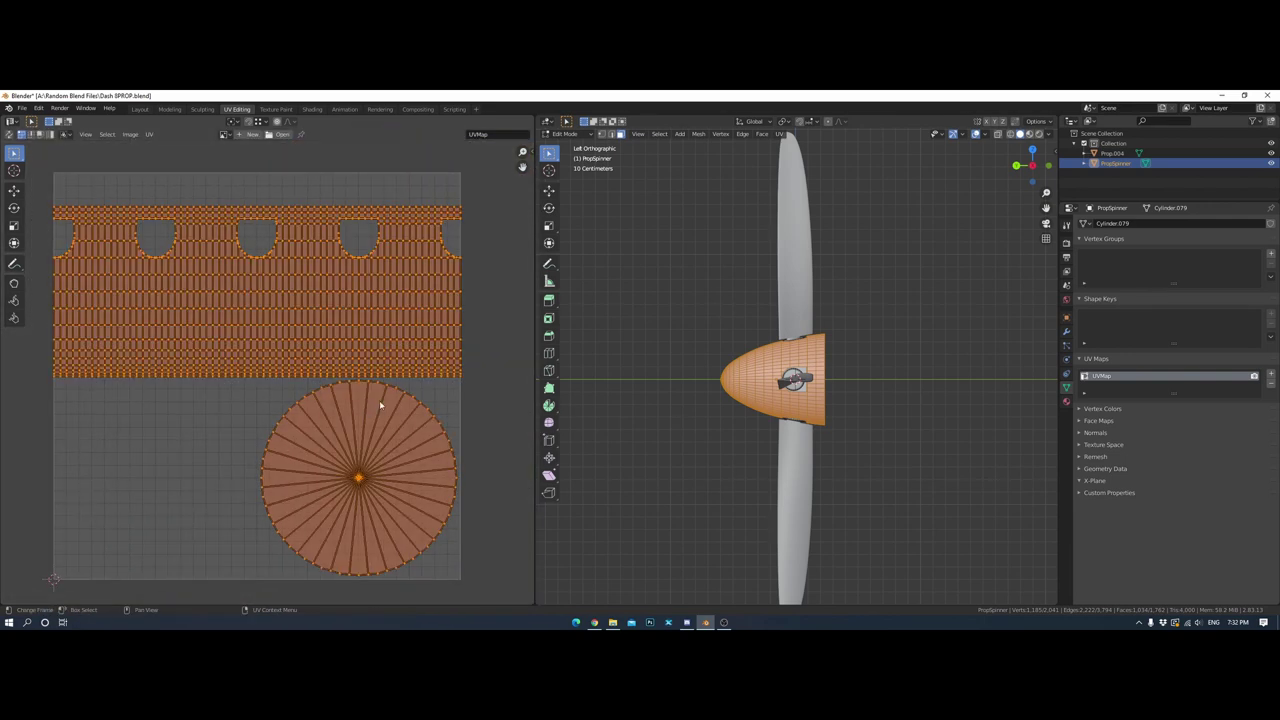
key(s)
key(Escape)
scroll(300, 380, up, 3)
scroll(300, 380, down, 3)
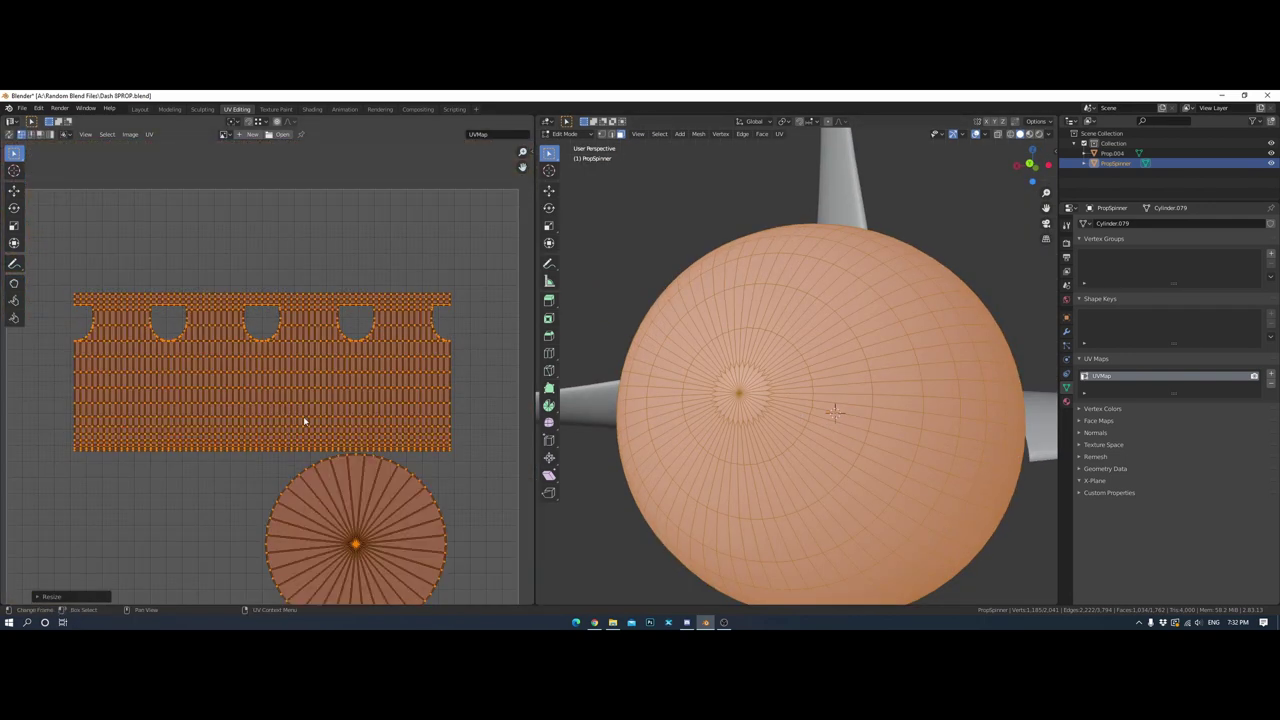
Box-select part of the hub and move its small UV island to the lower right
middle_drag(800, 380, 860, 420)
key(alt+a)
drag(667, 243, 890, 512)
key(alt+z)
mouse_move(890, 512)
middle_down()
mouse_move(820, 470)
mouse_move(770, 498)
middle_up()
key(a)
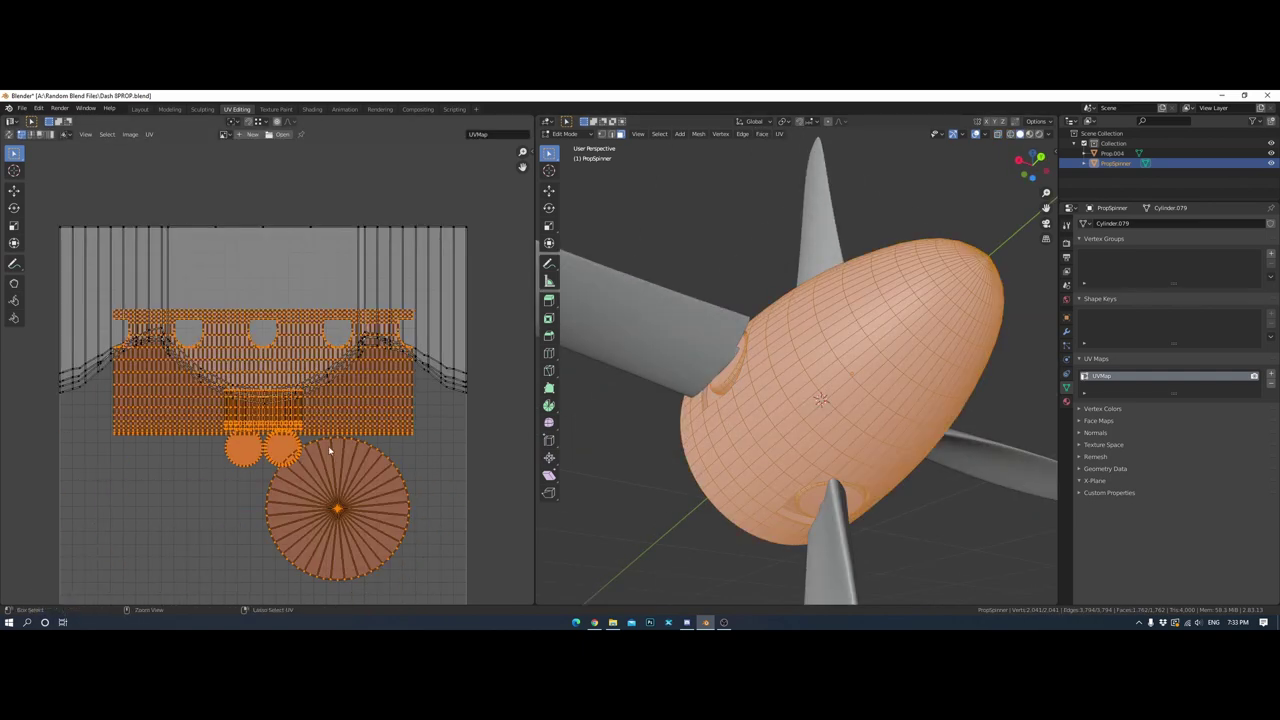
scroll(290, 380, up, 2)
click(430, 443)
click(387, 414)
scroll(800, 400, up, 5)
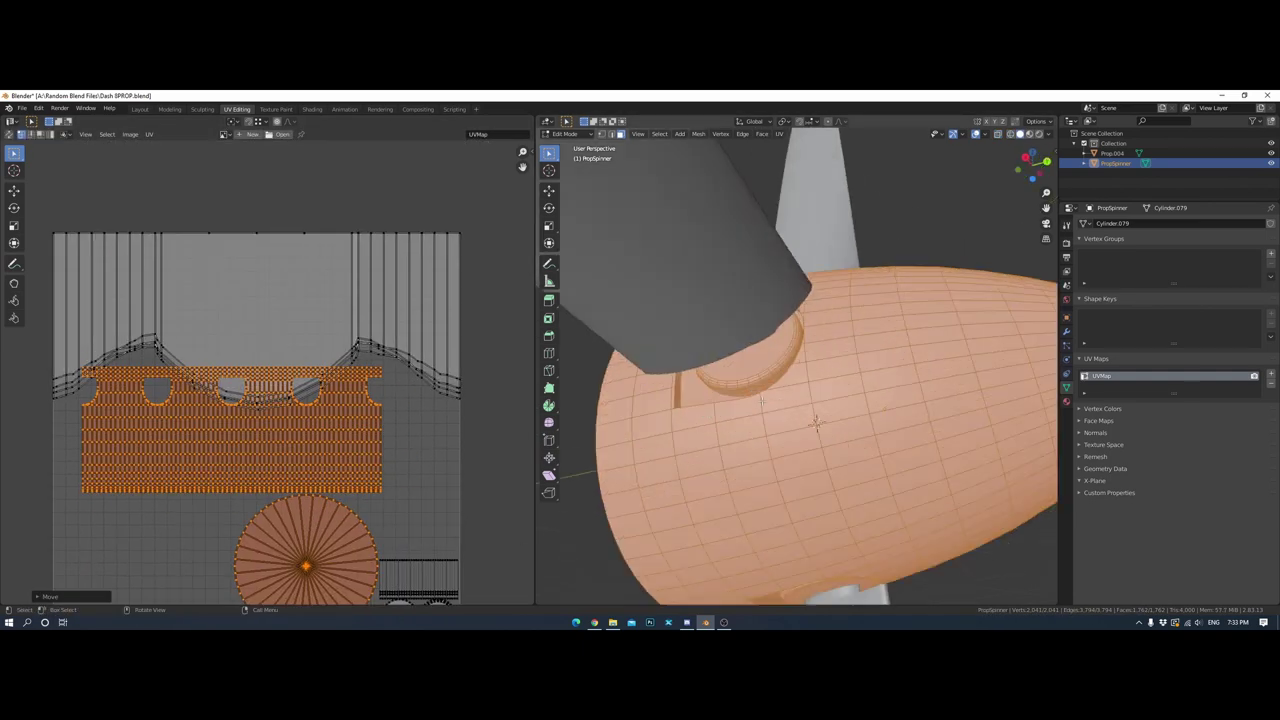
key(alt+a)
mouse_move(800, 400)
middle_down()
mouse_move(760, 430)
mouse_move(797, 462)
middle_up()
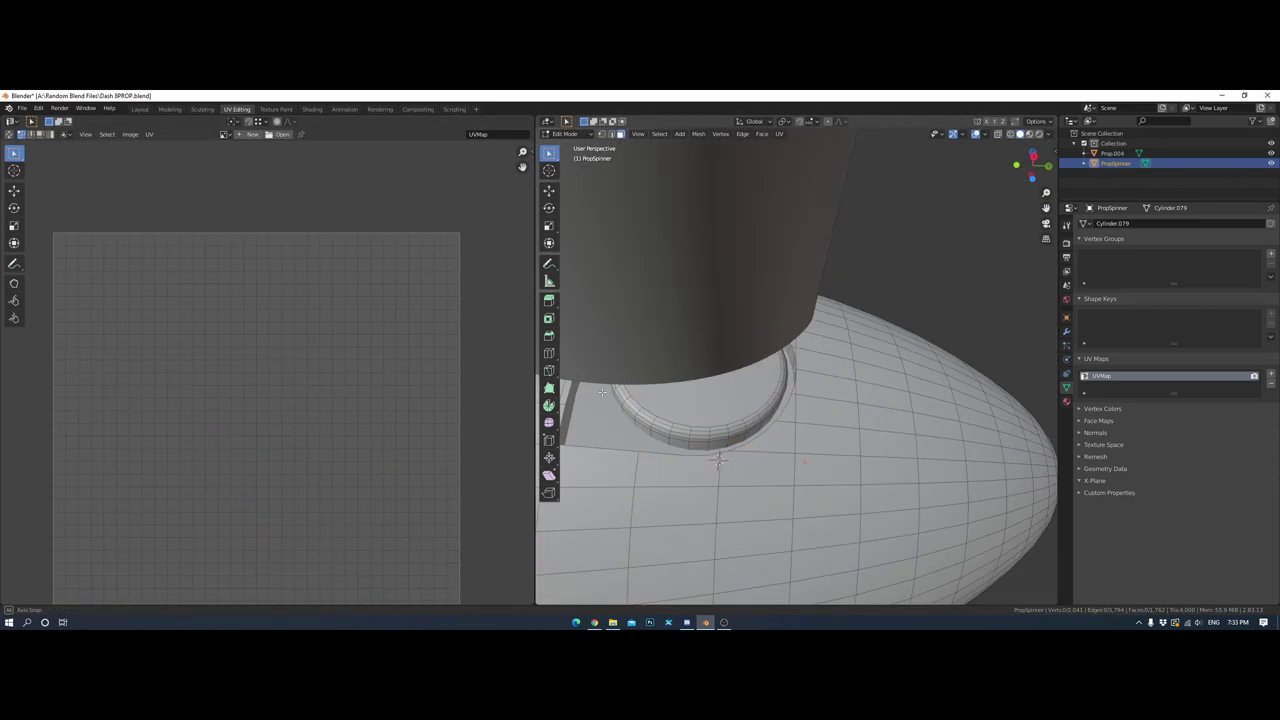
Select the hub's face rings up to the top ring loop and unwrap them
alt+click(601, 391)
alt+shift+click(700, 380)
mouse_move(601, 391)
middle_down()
mouse_move(806, 350)
mouse_move(759, 377)
mouse_move(848, 383)
mouse_move(740, 560)
middle_up()
alt+shift+click(750, 370)
alt+shift+click(806, 350)
alt+shift+click(770, 370)
alt+shift+click(760, 375)
alt+shift+click(780, 380)
alt+shift+click(820, 380)
alt+shift+click(848, 383)
scroll(740, 560, down, 5)
key(a)
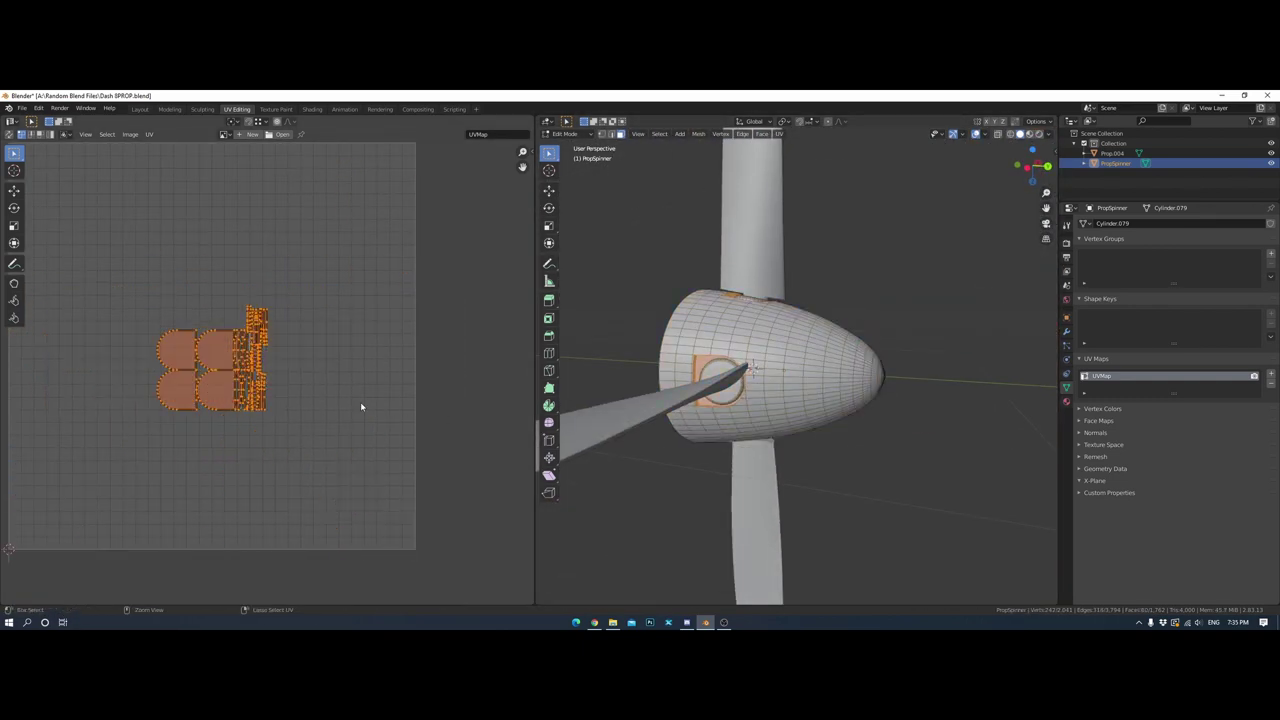
scroll(361, 407, up, 5)
scroll(417, 397, up, 3)
click(408, 420)
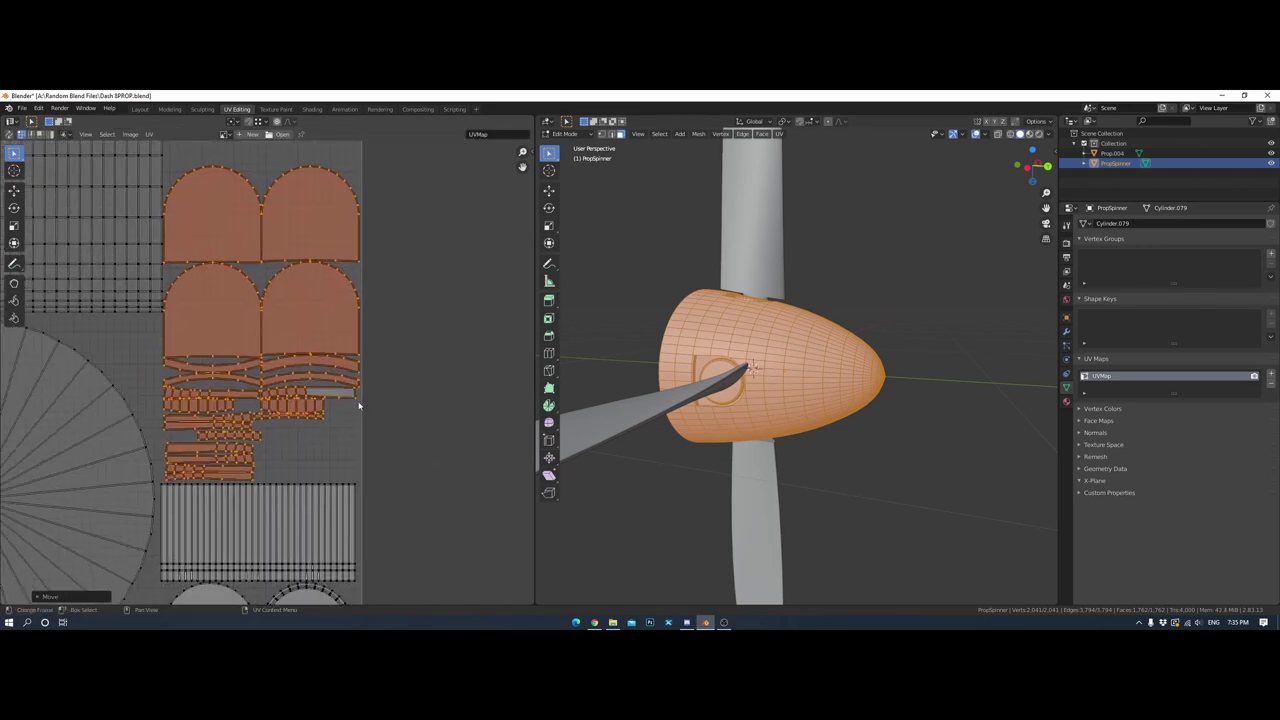
Move the round cap UV island to the upper right of the layout
click(377, 383)
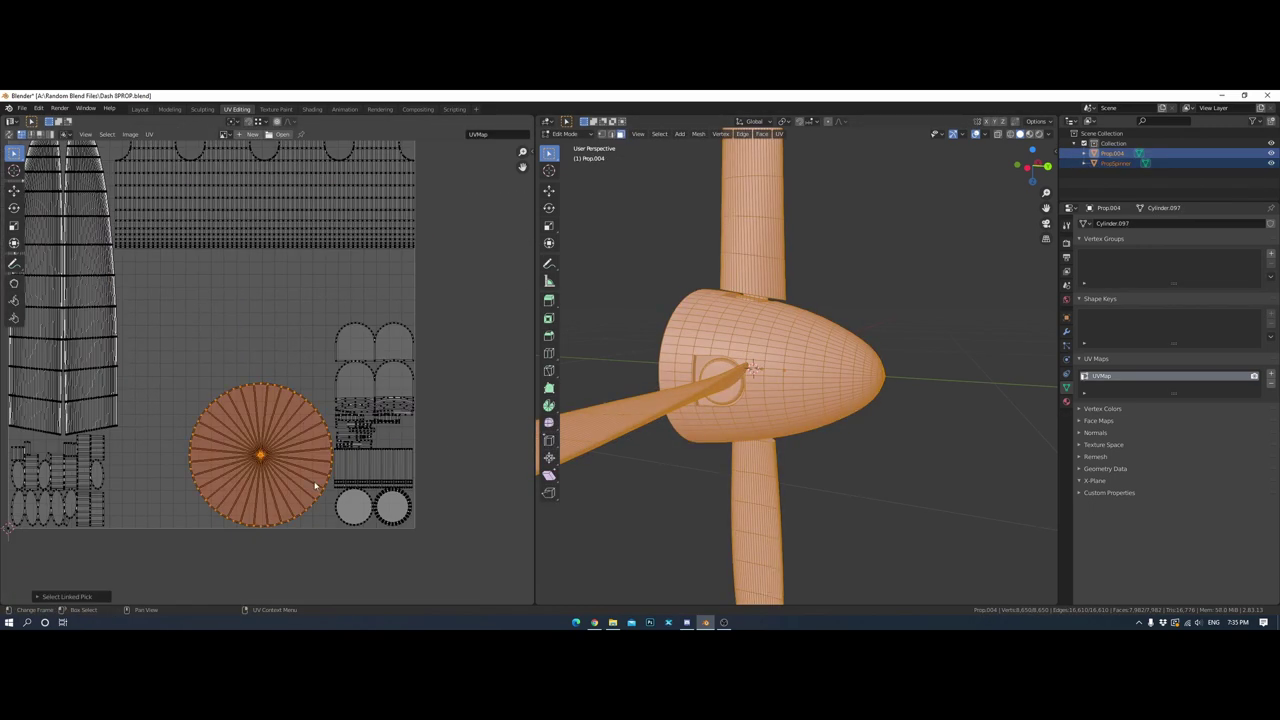
scroll(377, 345, down, 2)
key(g)
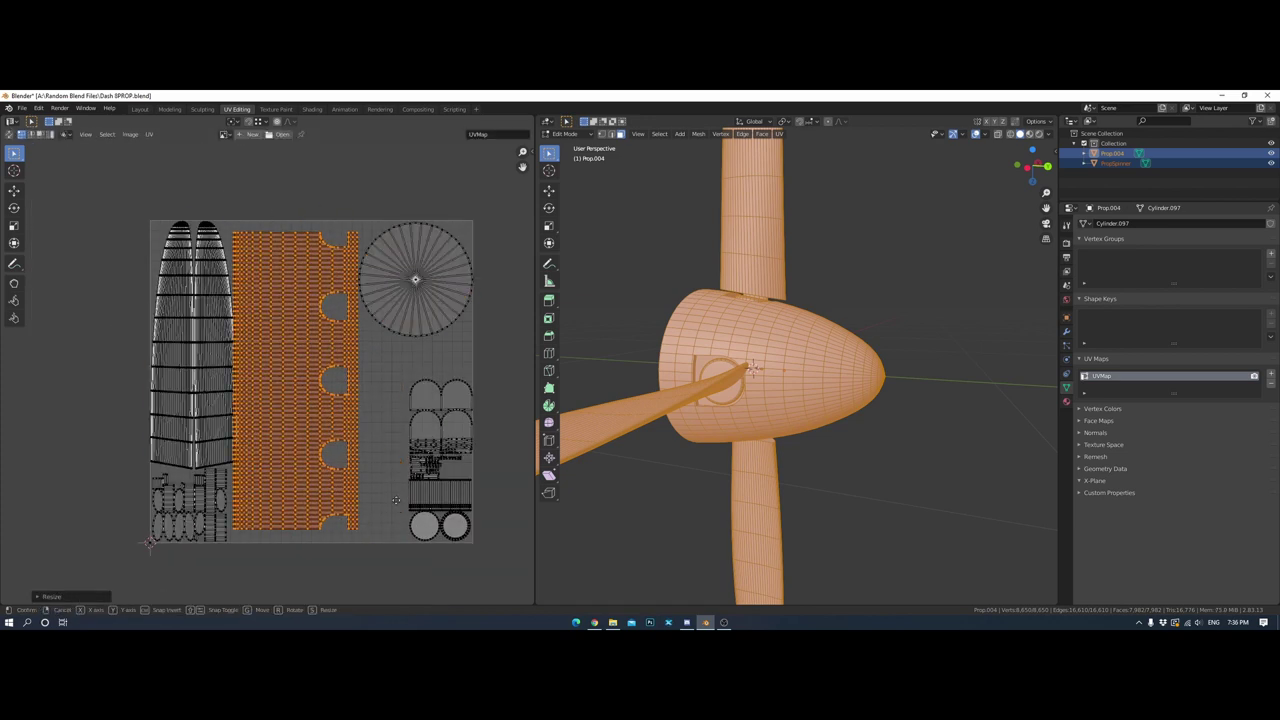
scroll(463, 400, up, 1)
click(463, 436)
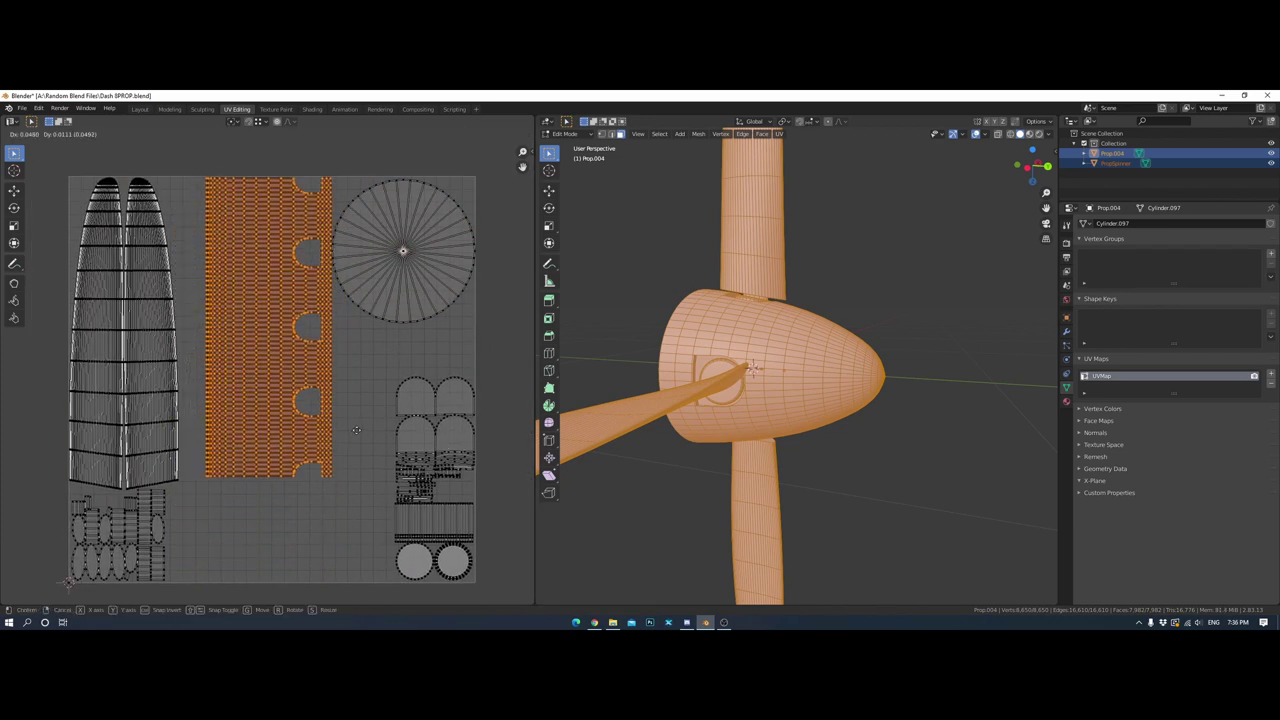
Box-select the blade UV islands and scale them to fill the square
click(356, 430)
middle_drag(356, 430, 402, 446)
drag(96, 156, 218, 466)
scroll(231, 492, up, 3)
scroll(299, 385, up, 2)
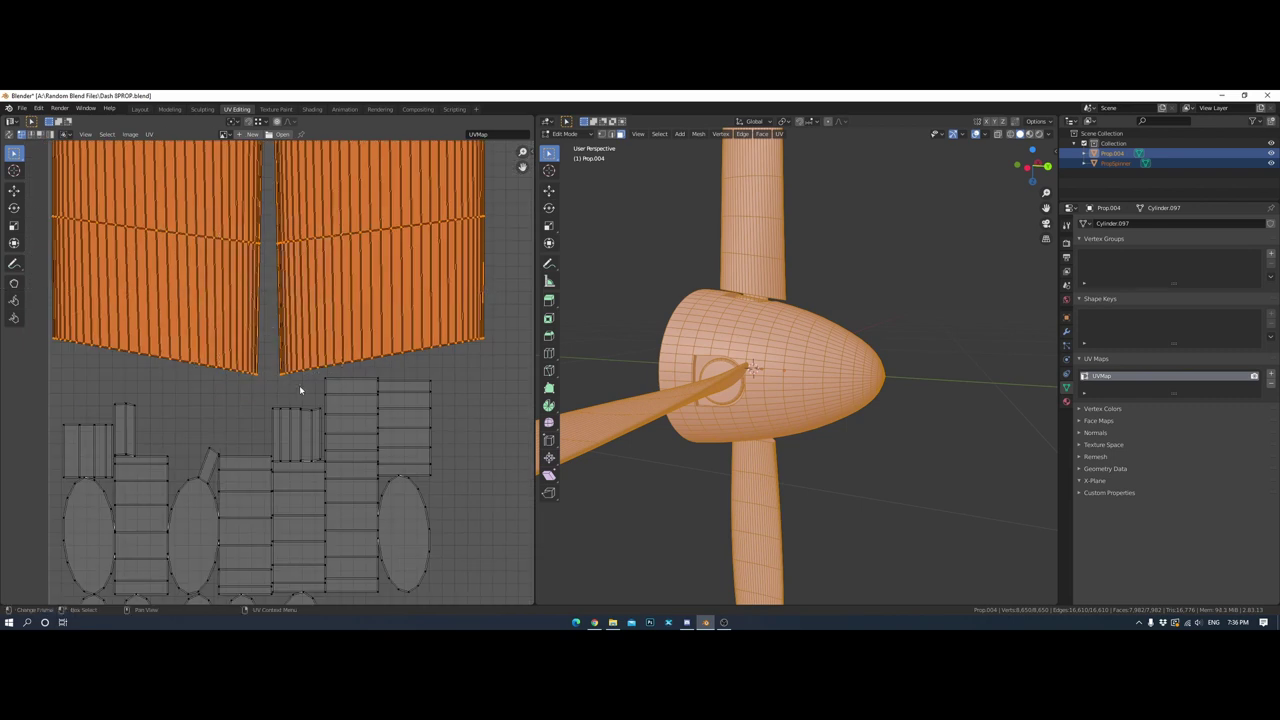
scroll(299, 385, down, 5)
scroll(415, 420, up, 3)
key(s)
scroll(412, 422, down, 3)
click(330, 440)
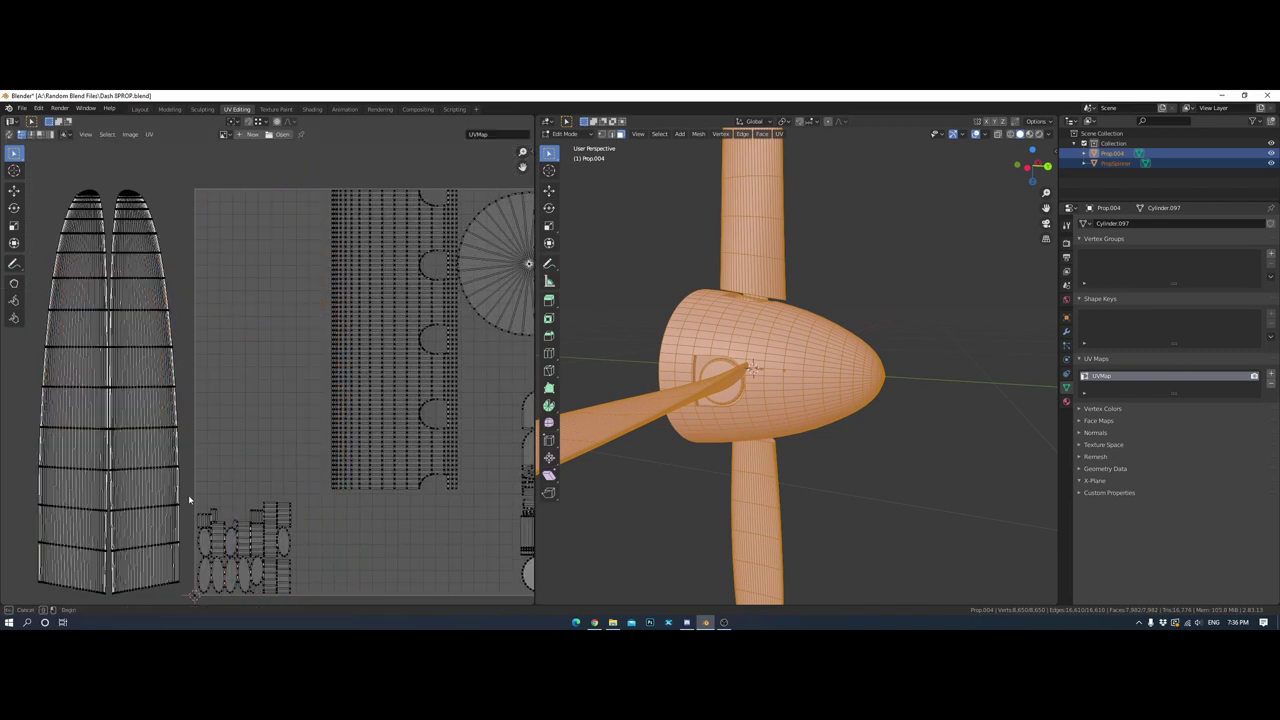
scroll(310, 447, down, 2)
scroll(243, 548, up, 4)
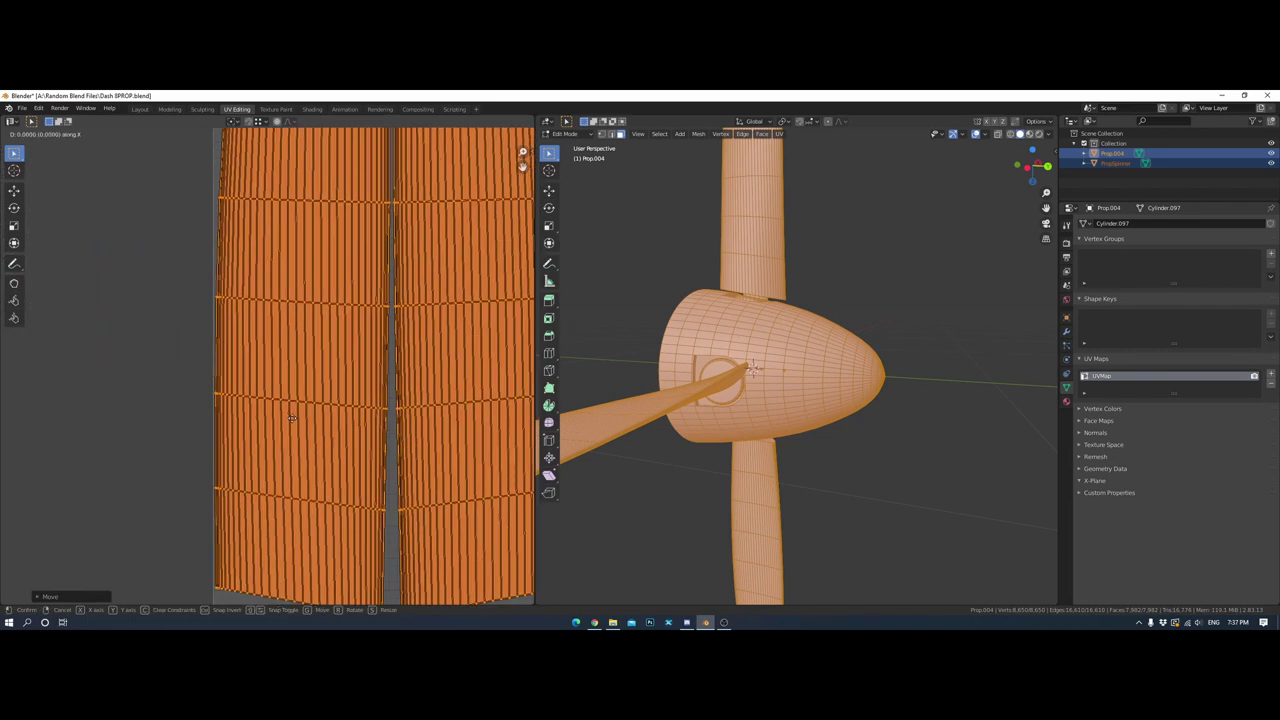
scroll(300, 400, down, 2)
Select the circular UV island and transform it along the horizontal axis
click(440, 330)
key(l)
key(s)
Export all UVs as UVPROP.png at 4096 and save Dash 8PROP.blend
key(a)
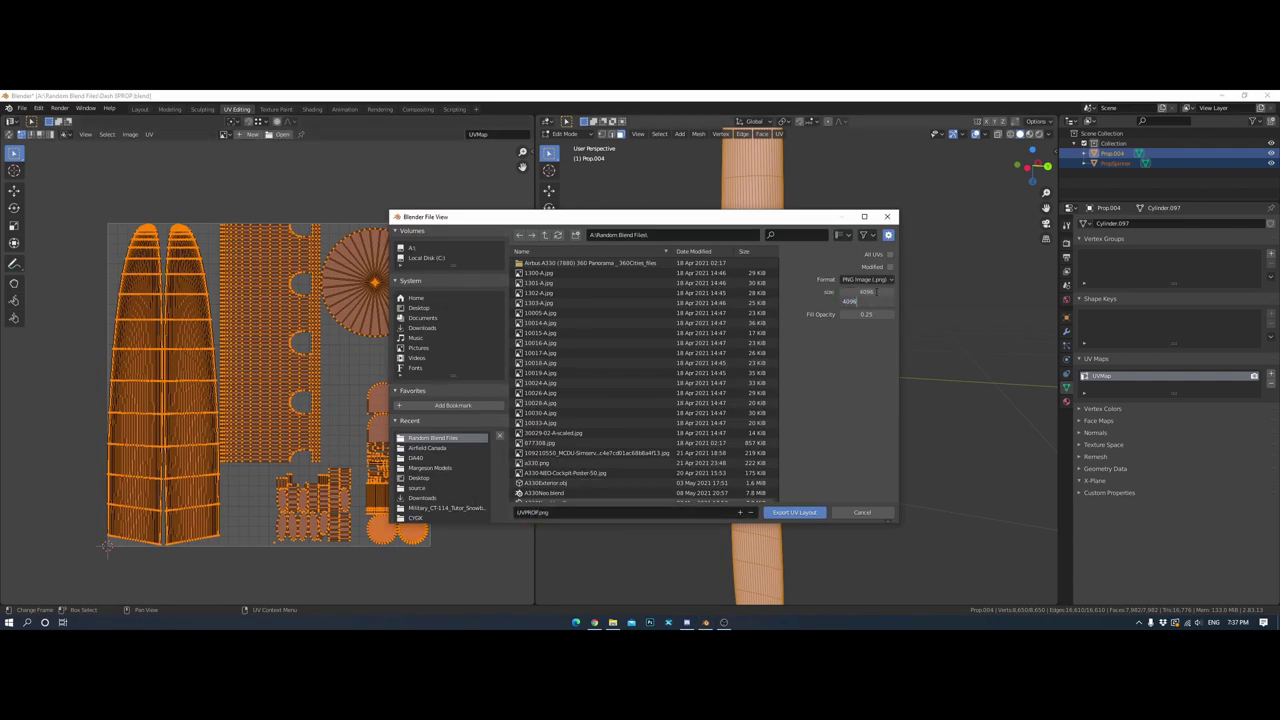
key(Return)
scroll(354, 257, down, 3)
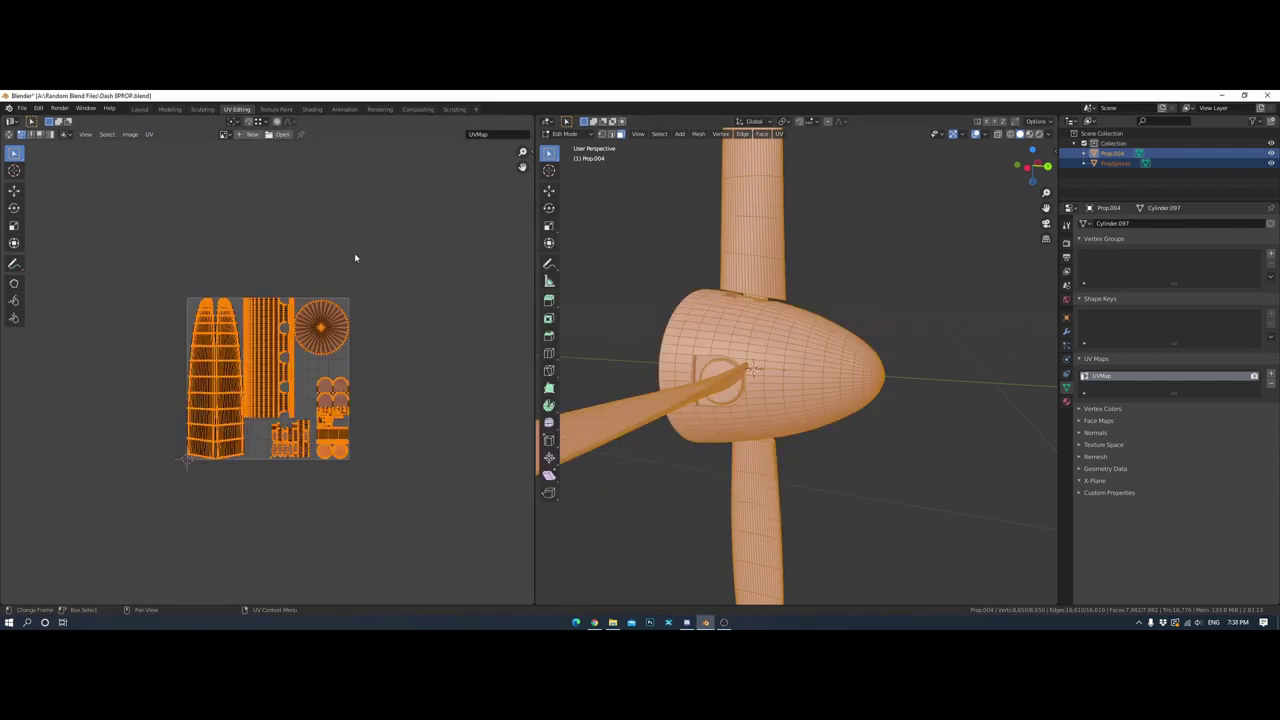
scroll(354, 257, up, 3)
key(ctrl+shift+s)
key(Return)
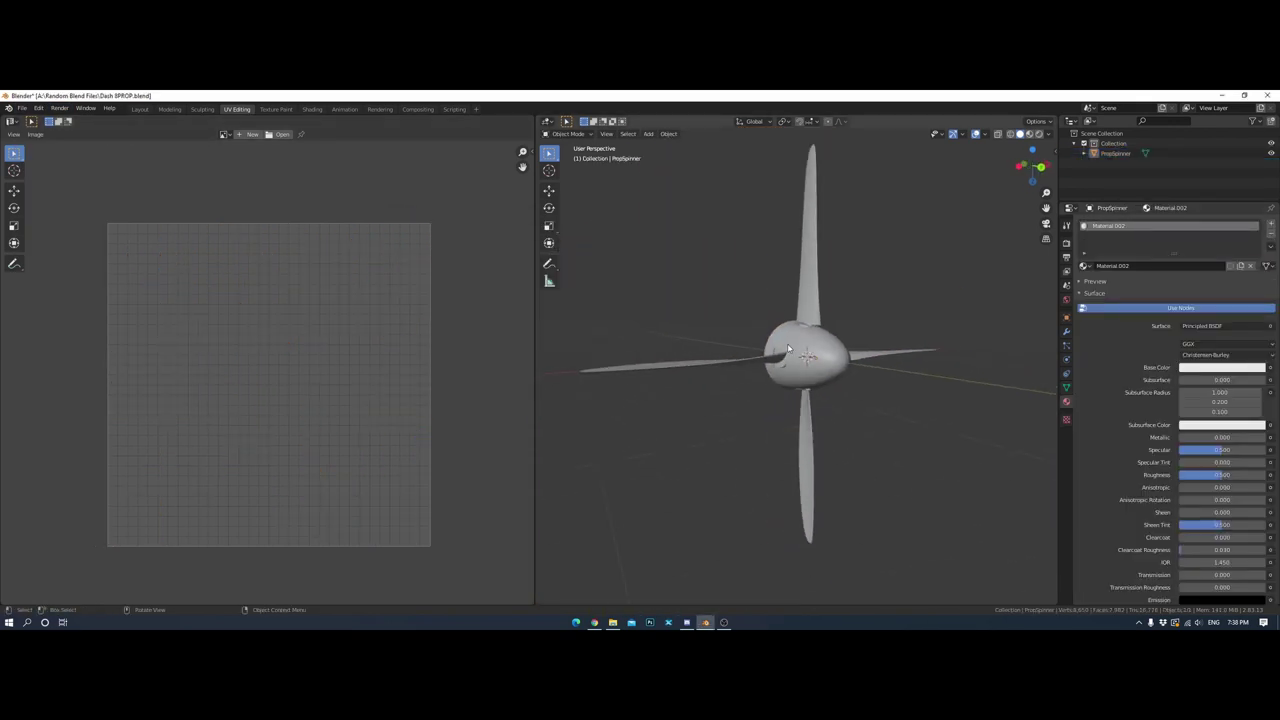
Circle-select the faces along the first blade's leading edge
click(594, 622)
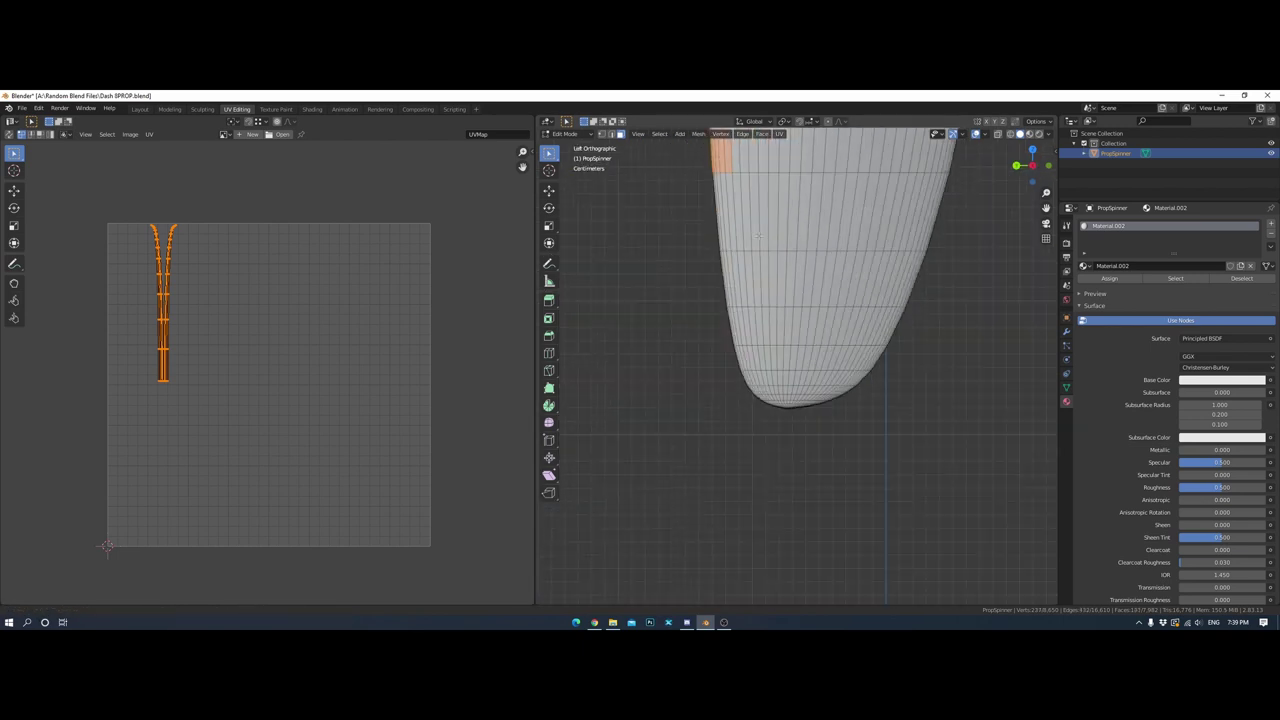
scroll(891, 367, down, 5)
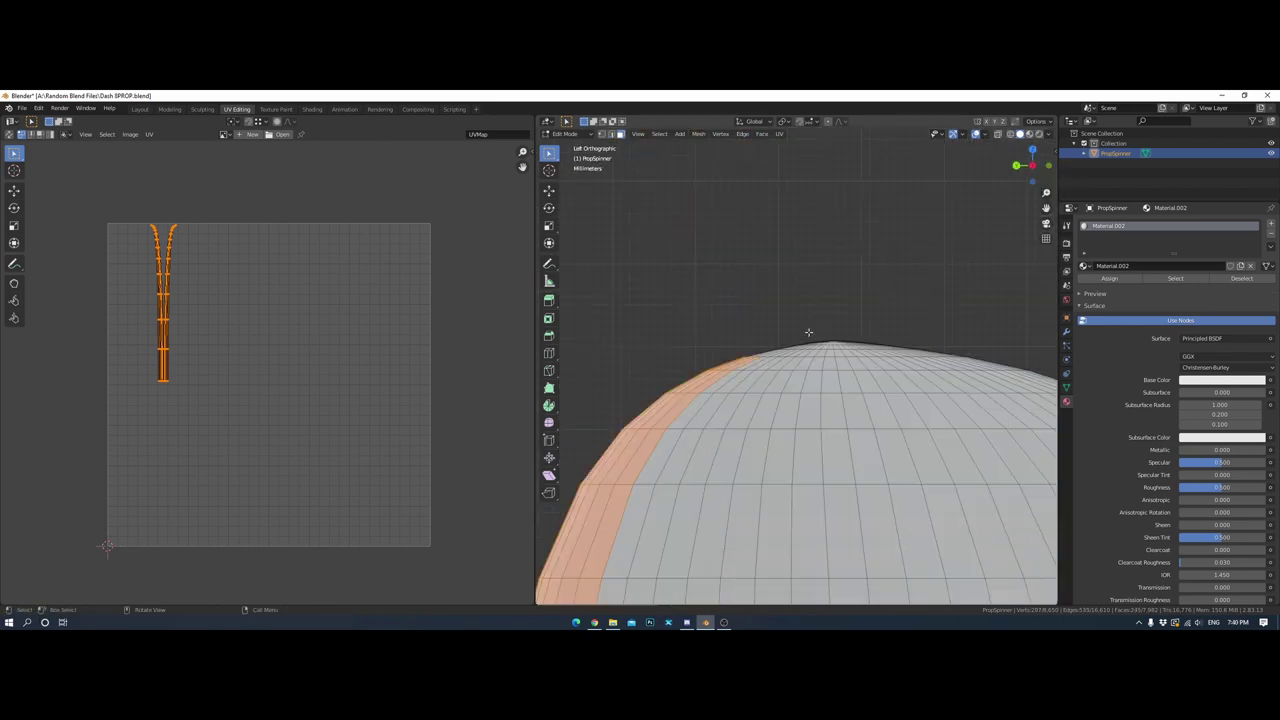
scroll(805, 378, down, 5)
scroll(811, 520, up, 5)
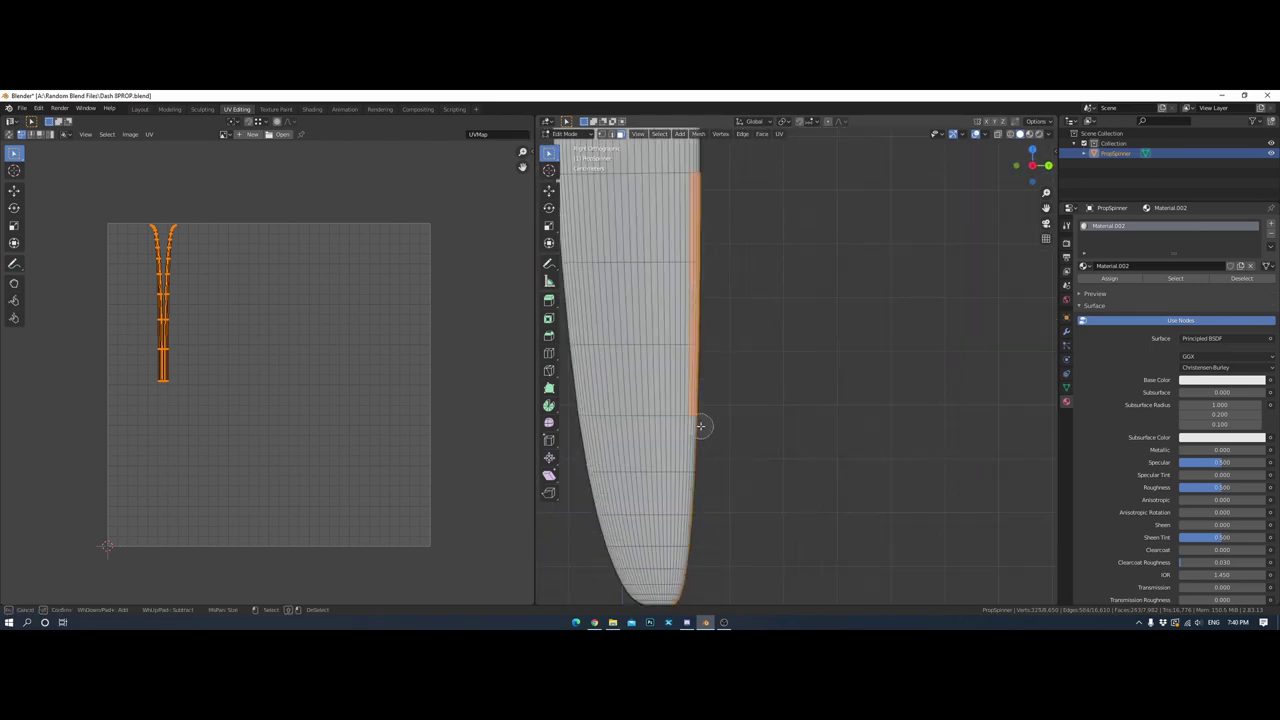
key(c)
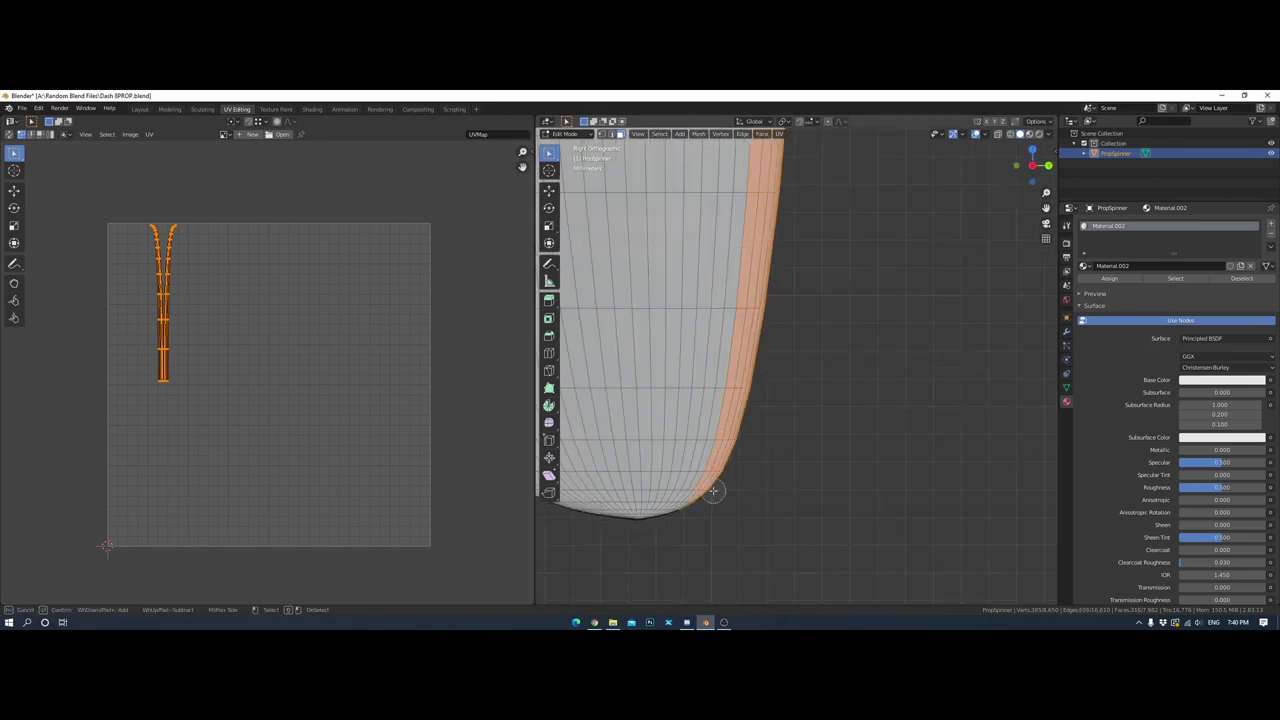
key(Escape)
scroll(795, 357, down, 3)
key(KP_Decimal)
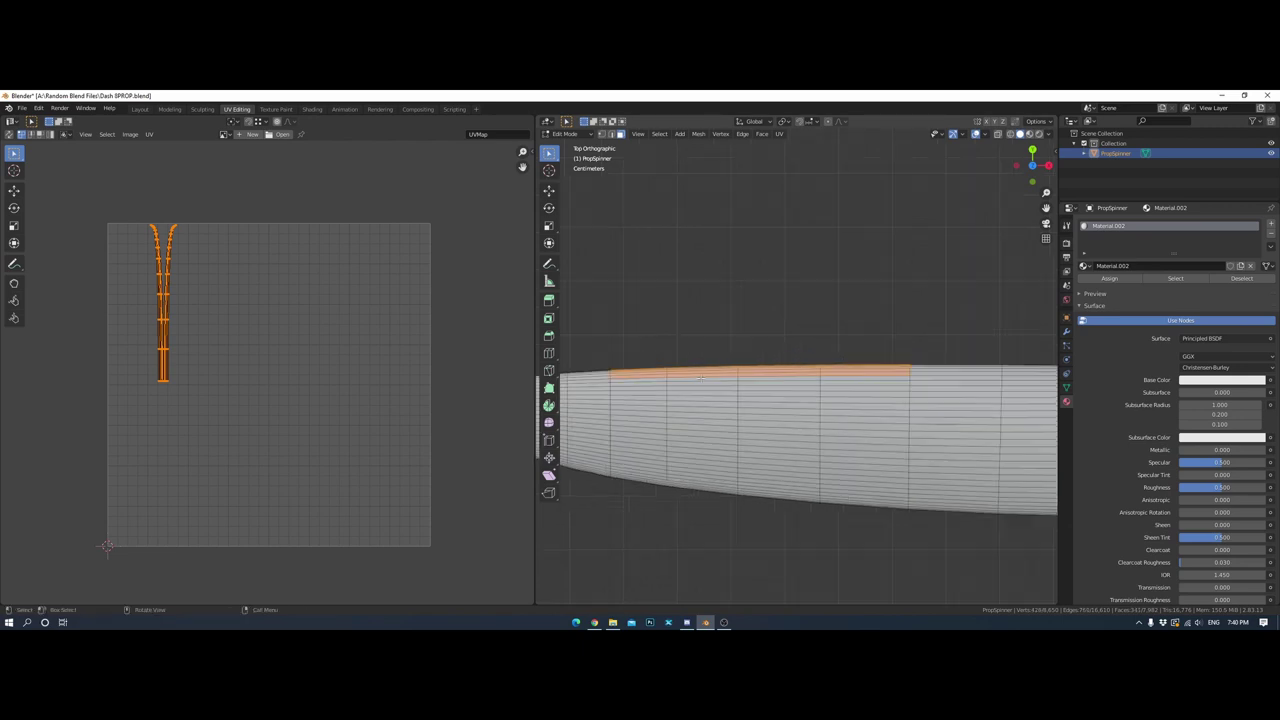
scroll(701, 379, up, 4)
Circle-select more blade tip and underside faces from the side and bottom views
key(c)
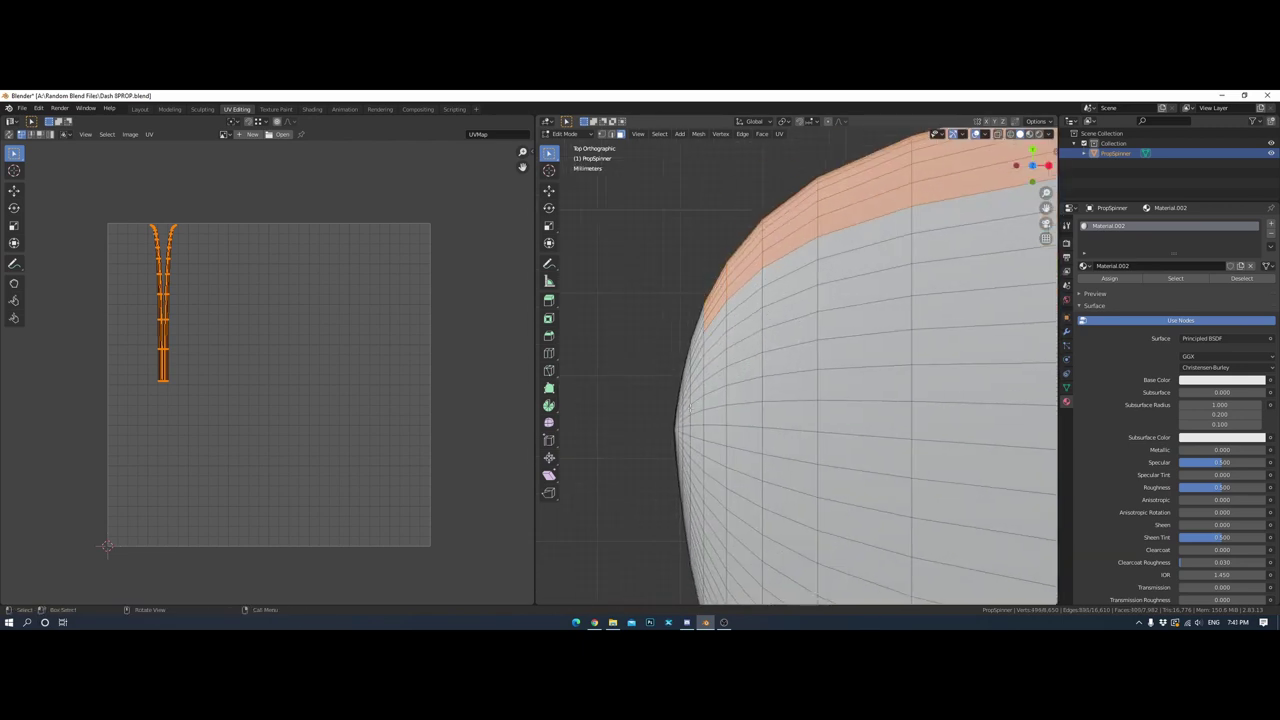
middle_drag(690, 406, 850, 319)
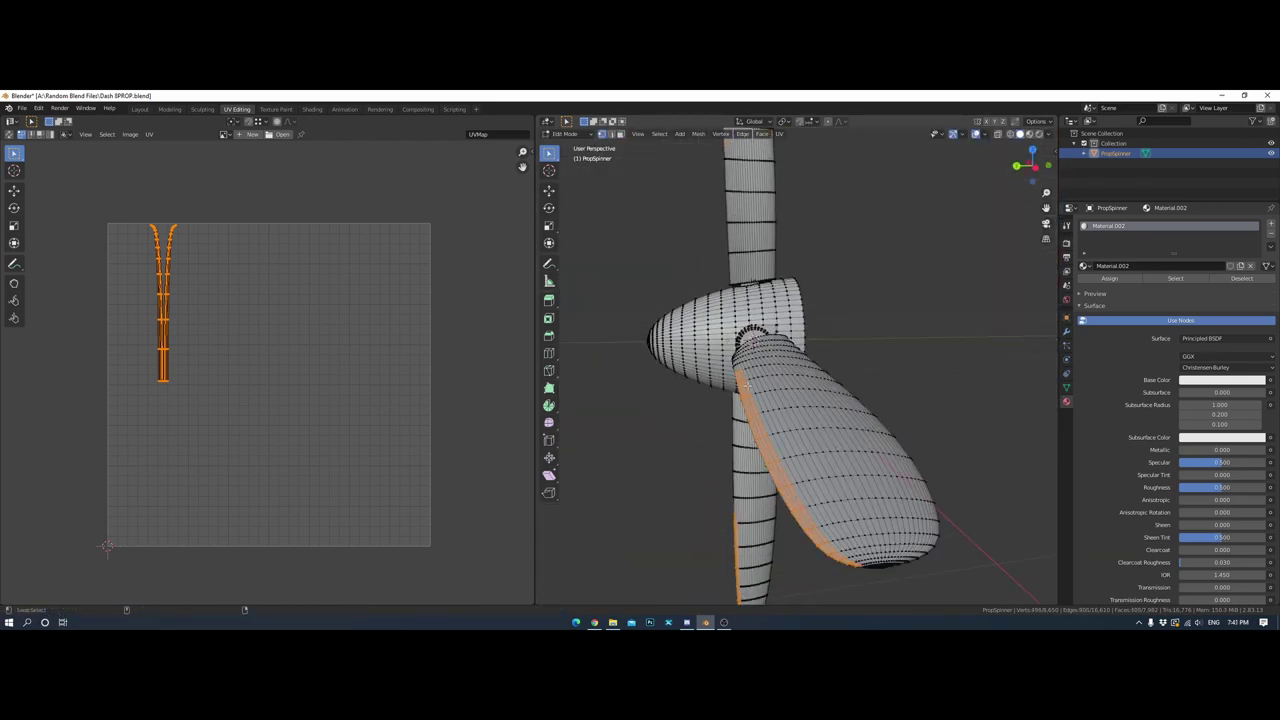
alt+middle_drag(746, 385, 845, 334)
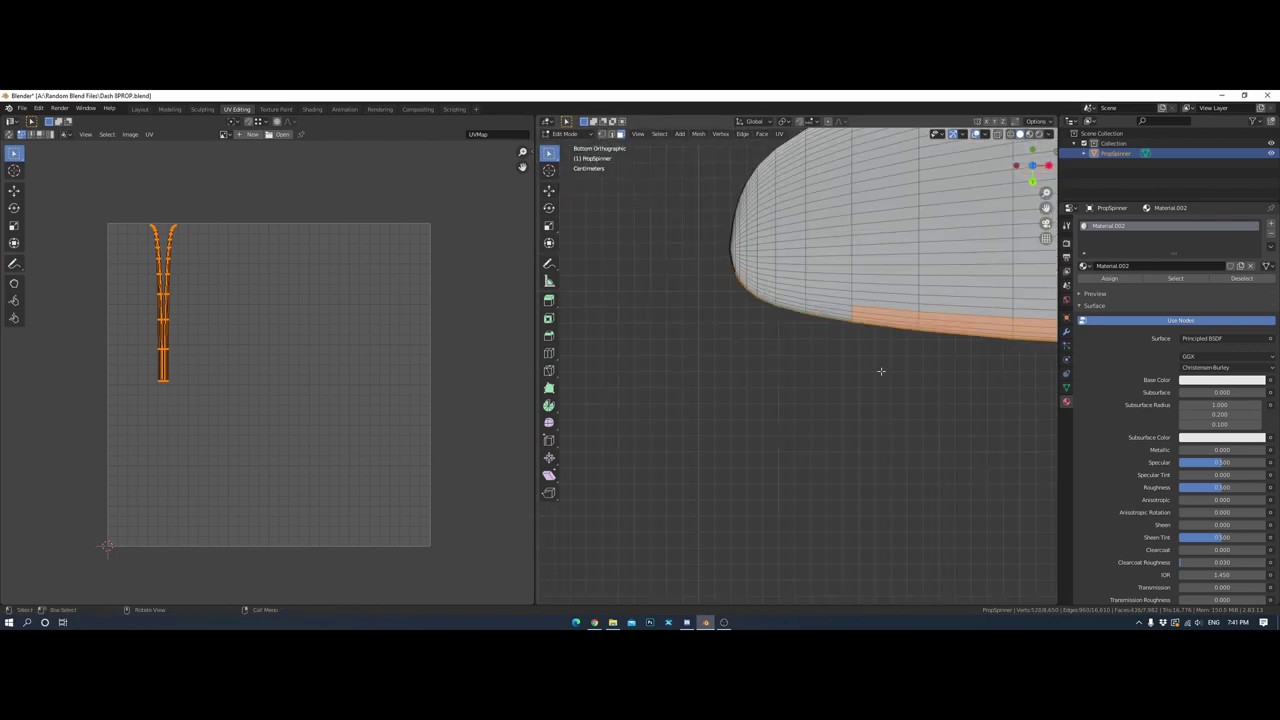
key(ctrl+KP_3)
key(g)
key(ctrl+KP_7)
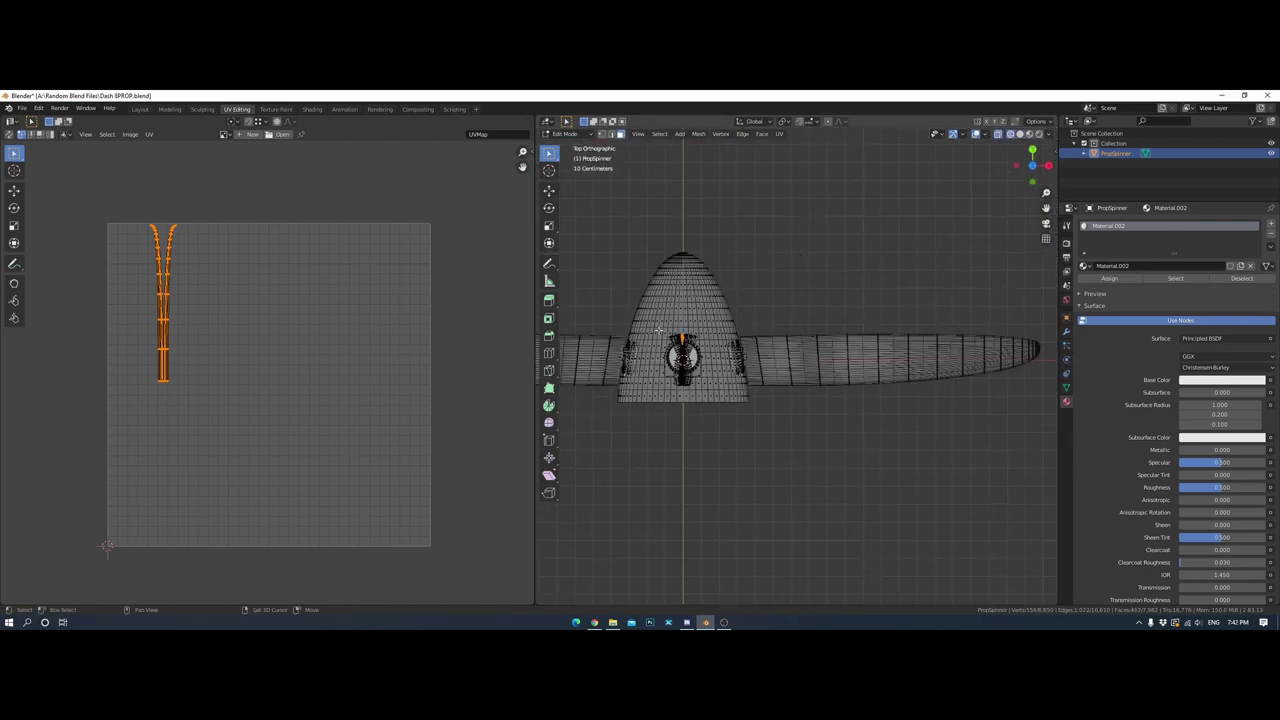
scroll(836, 358, up, 6)
scroll(811, 340, down, 5)
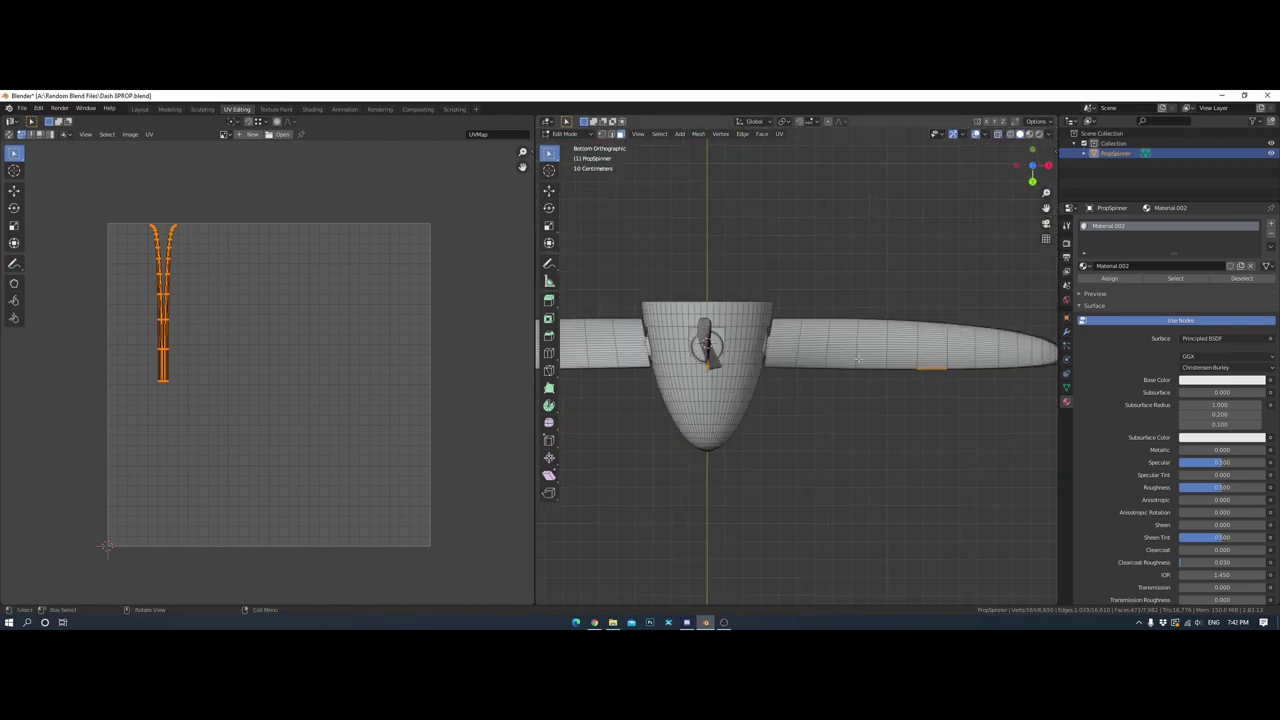
scroll(780, 345, up, 8)
key(c)
scroll(750, 350, down, 5)
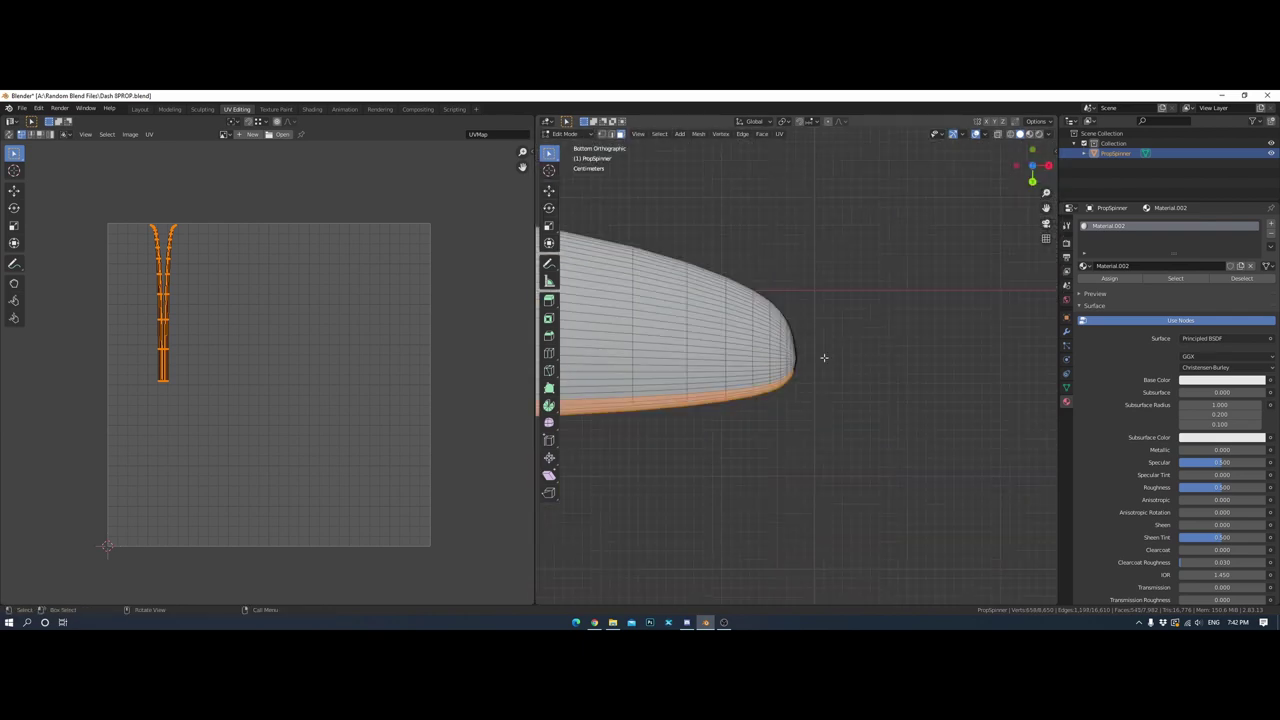
mouse_move(823, 357)
middle_down()
mouse_move(846, 293)
mouse_move(820, 300)
mouse_move(816, 282)
middle_up()
scroll(820, 300, up, 5)
Add the blade's top-edge faces in top view and separate the selection into PropSpinner.001
key(KP_7)
key(c)
drag(750, 286, 570, 290)
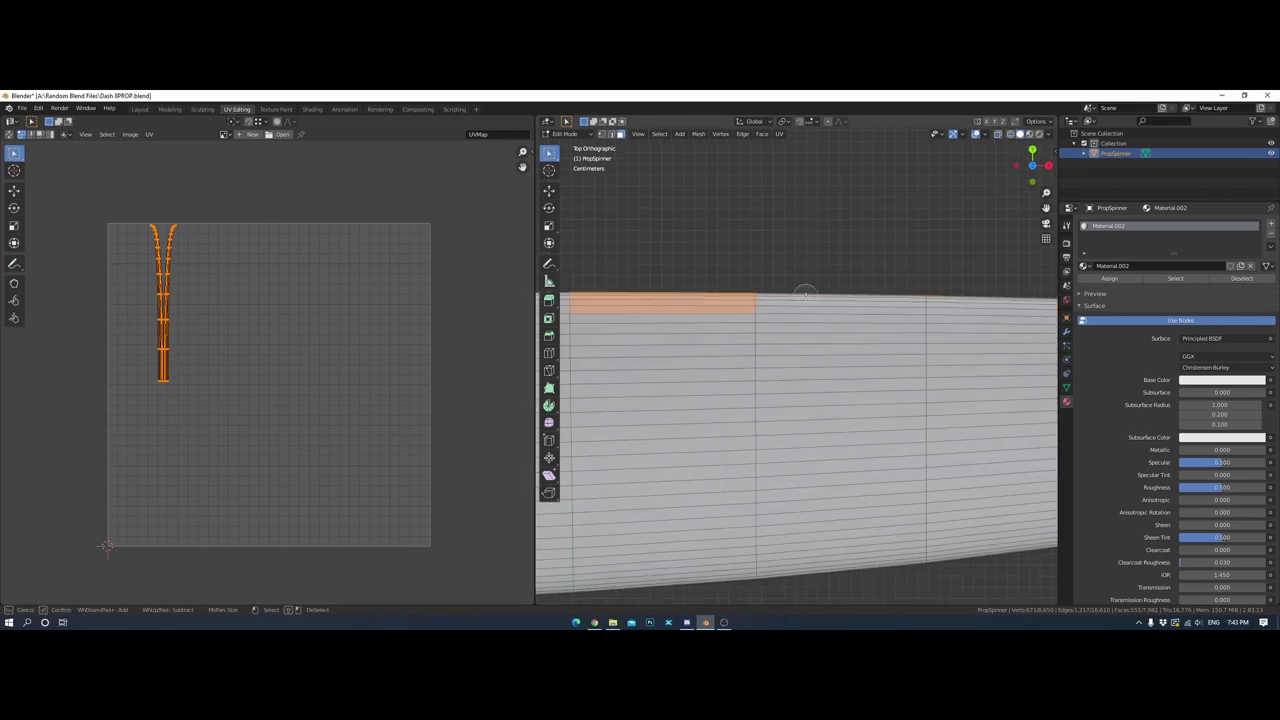
key(Escape)
scroll(790, 300, down, 4)
scroll(790, 300, up, 2)
mouse_move(790, 300)
middle_down()
mouse_move(762, 310)
mouse_move(850, 367)
mouse_move(800, 403)
mouse_move(780, 300)
middle_up()
scroll(762, 310, down, 3)
scroll(762, 310, up, 4)
key(p)
click(677, 121)
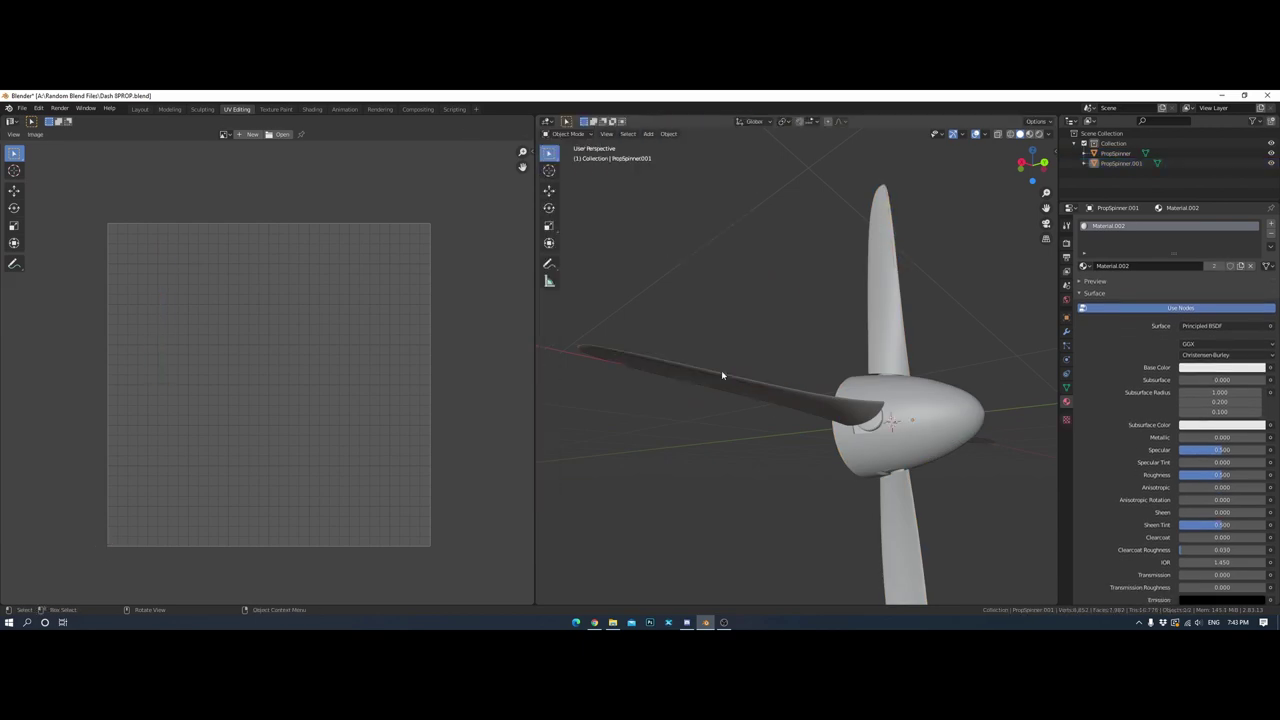
Undo the edge separation and export the whole propeller as Dash 8PROP.fbx
key(ctrl+z)
key(ctrl+z)
key(ctrl+z)
key(ctrl+z)
middle_drag(800, 350, 875, 388)
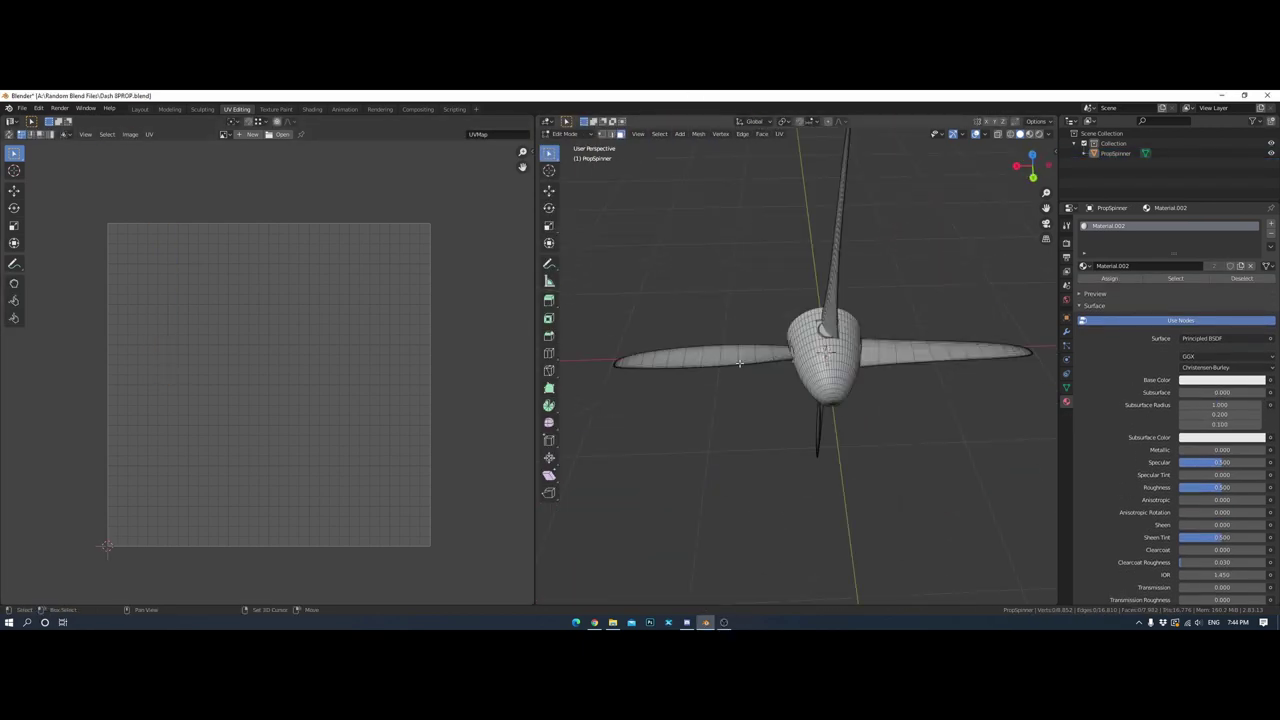
scroll(875, 388, up, 5)
scroll(875, 388, down, 8)
scroll(875, 388, up, 4)
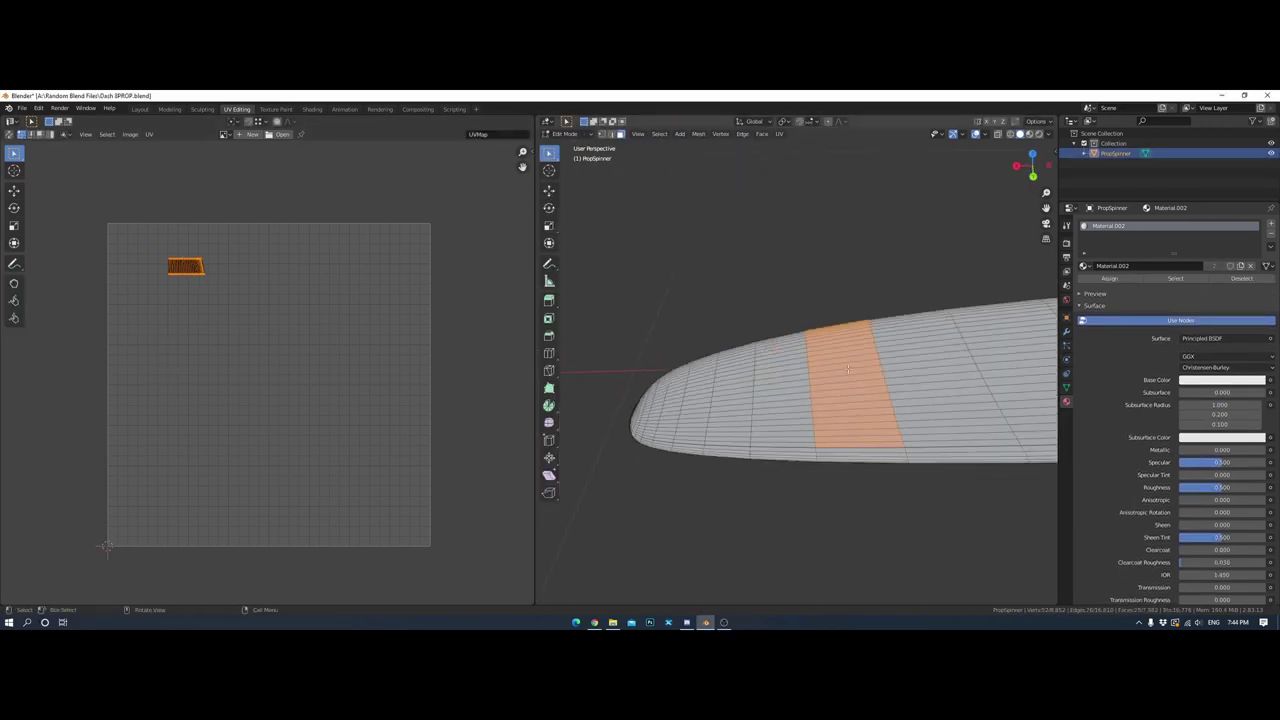
key(Tab)
scroll(875, 388, down, 4)
middle_drag(875, 388, 695, 275)
key(ctrl+o)
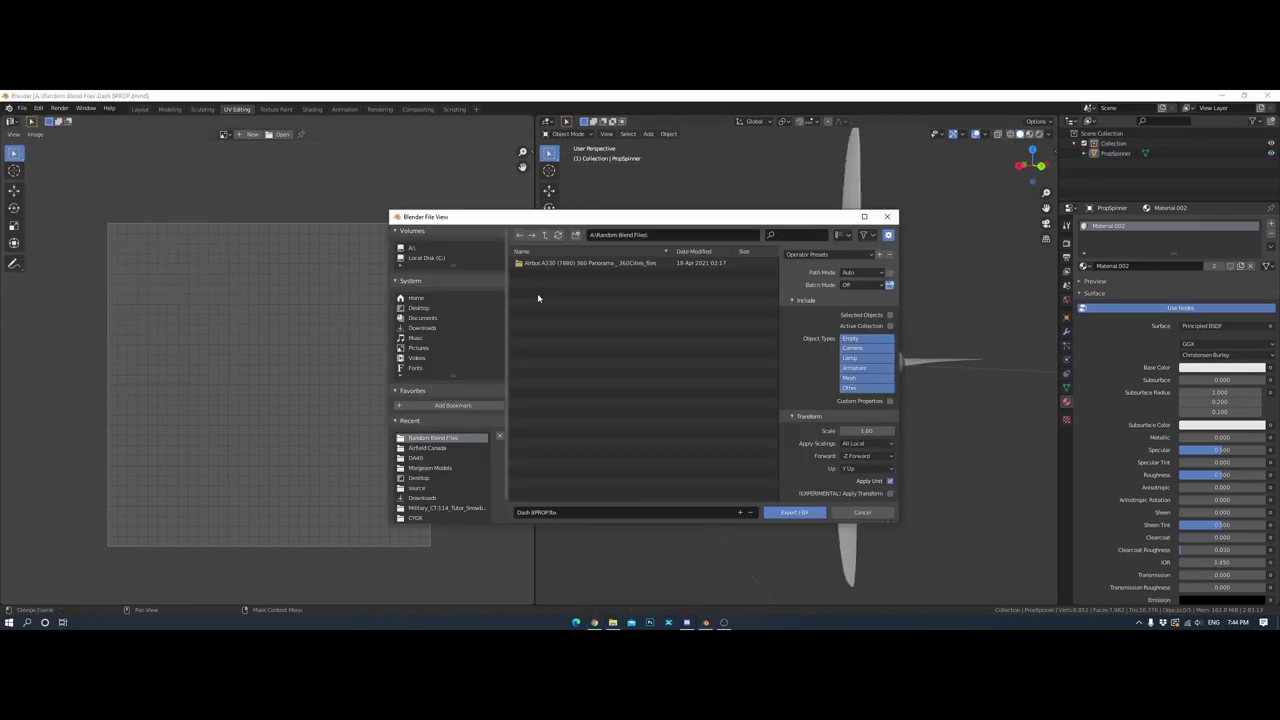
key(Escape)
Launch Substance Painter from the Windows Start search
key(super)
text(substance)
click(145, 351)
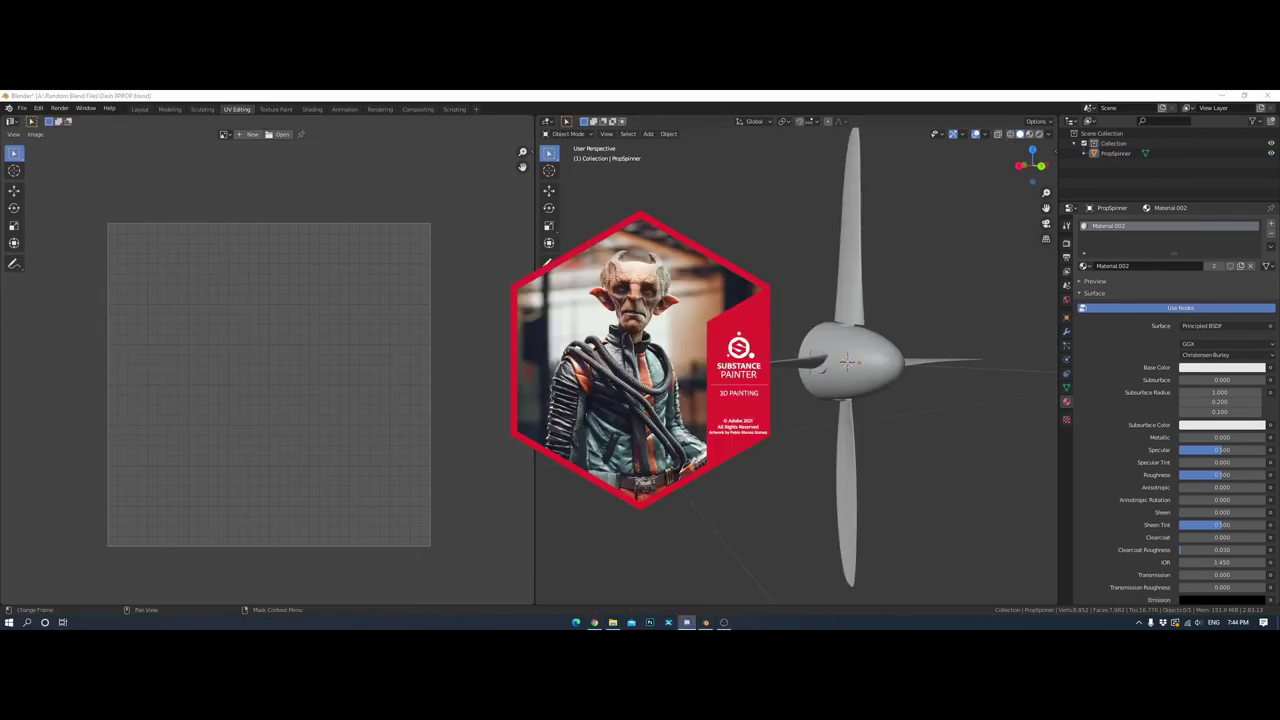
Create a new Substance Painter project from the propeller FBX mesh
click(8, 107)
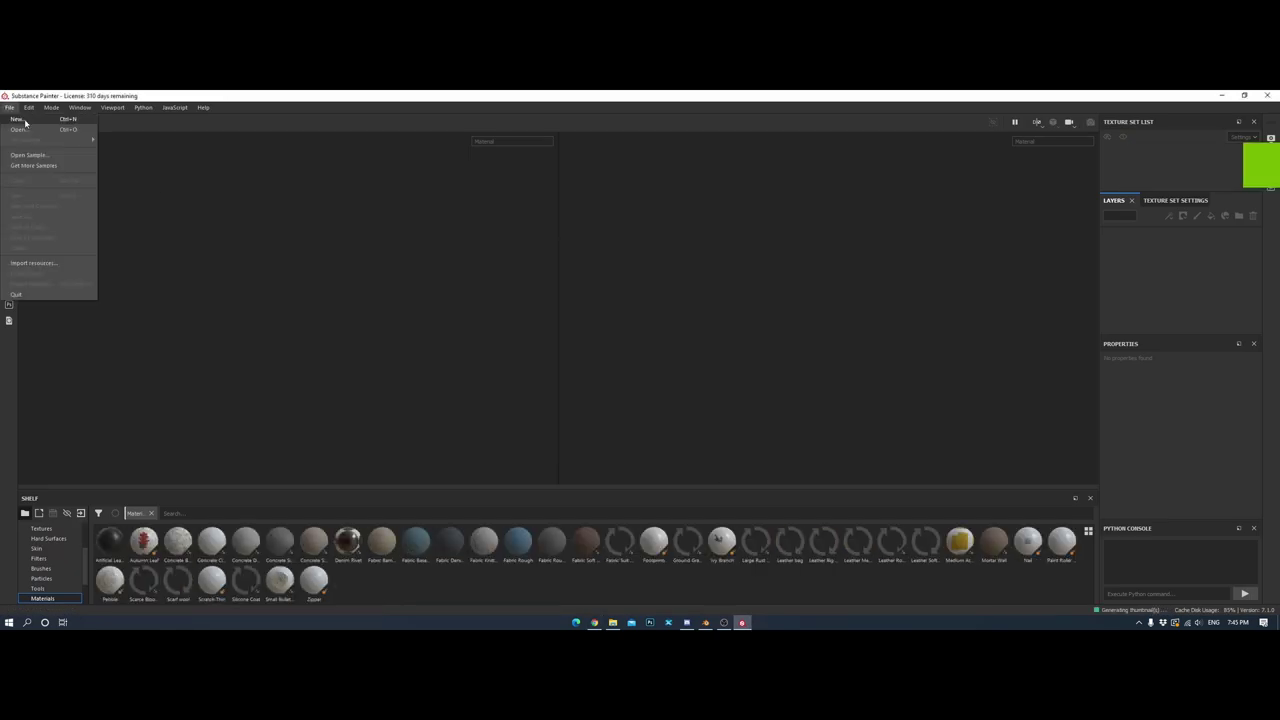
click(25, 125)
click(743, 212)
click(1018, 444)
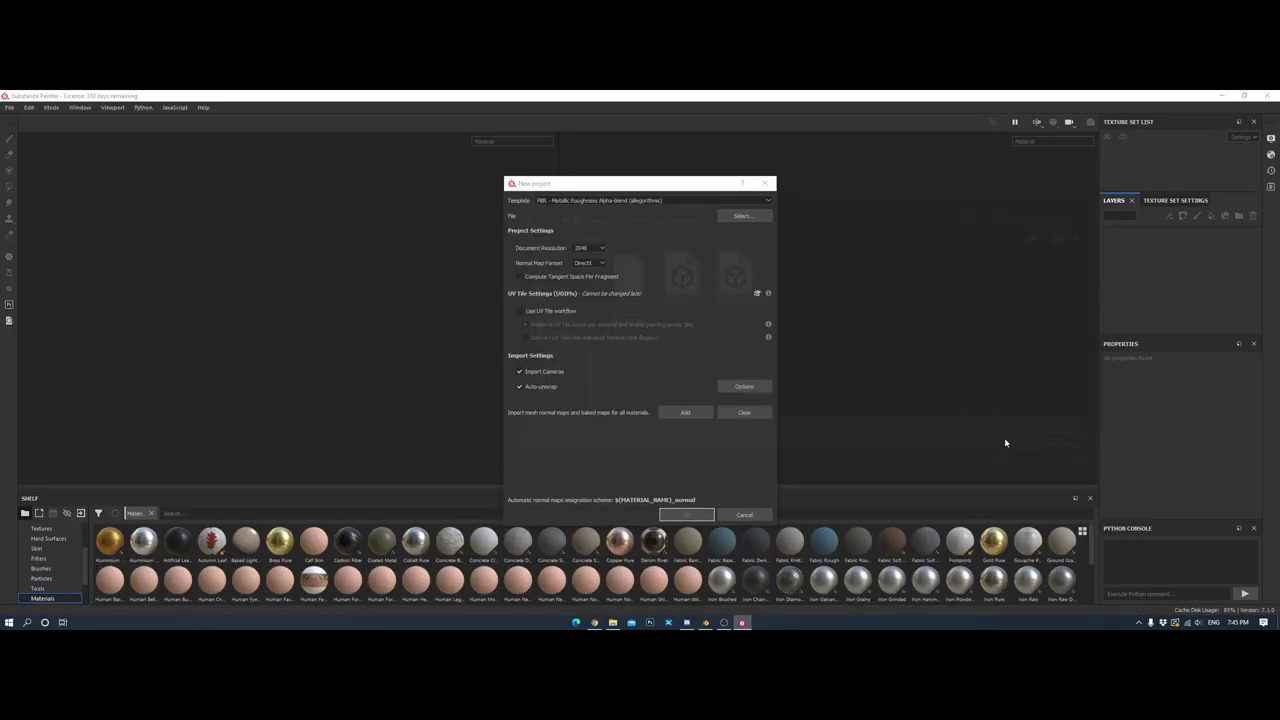
click(680, 409)
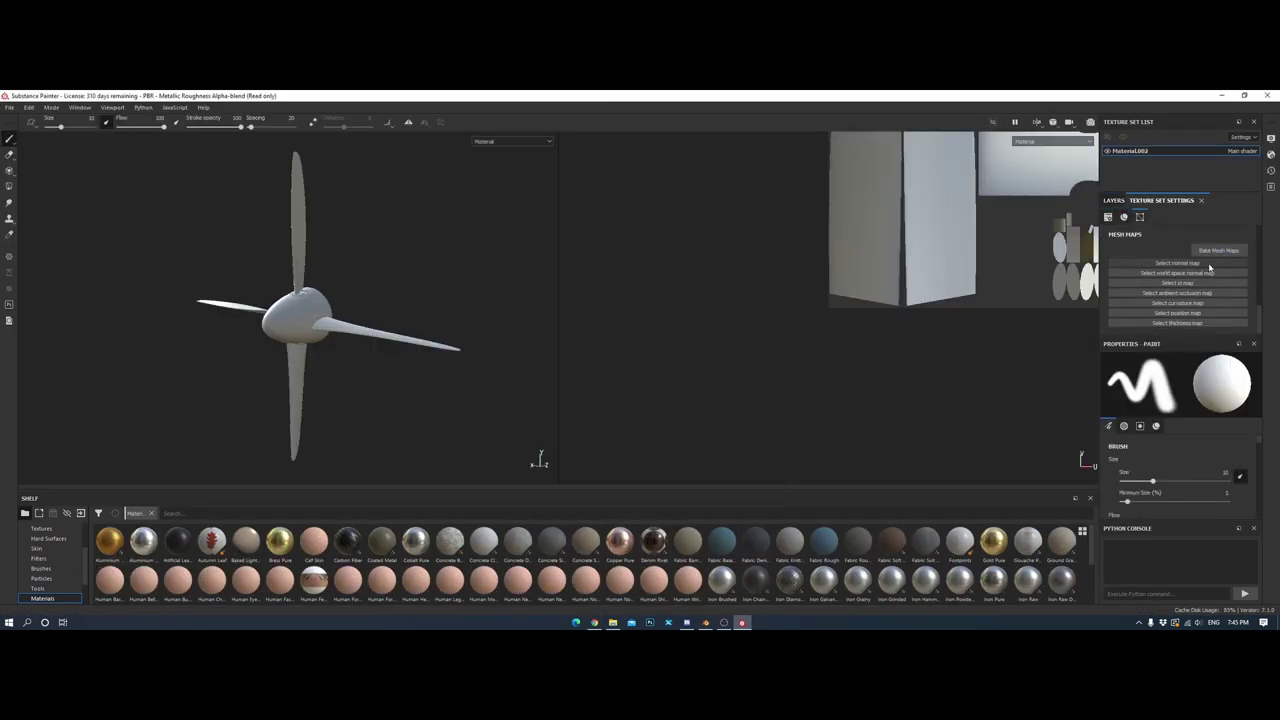
Bake the mesh maps, including normal and ambient occlusion, at the chosen output resolution
click(1218, 251)
click(640, 219)
click(778, 512)
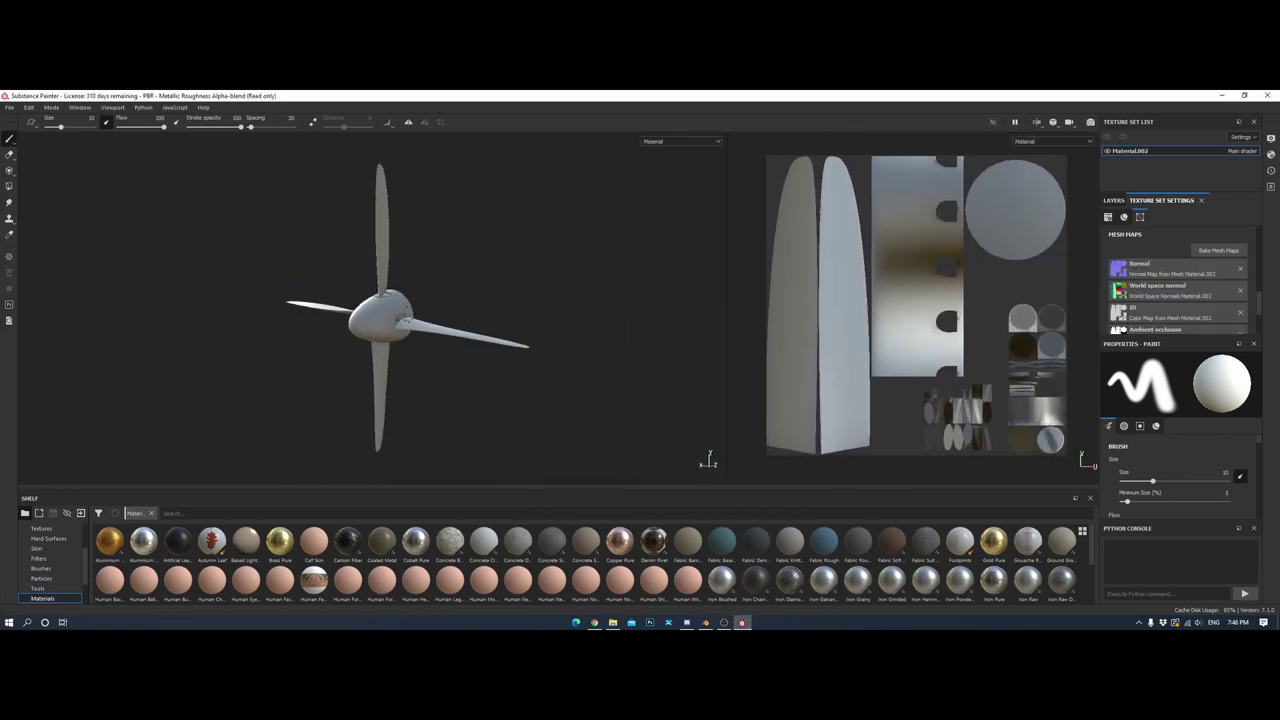
scroll(388, 585, down, 5)
drag(729, 490, 729, 430)
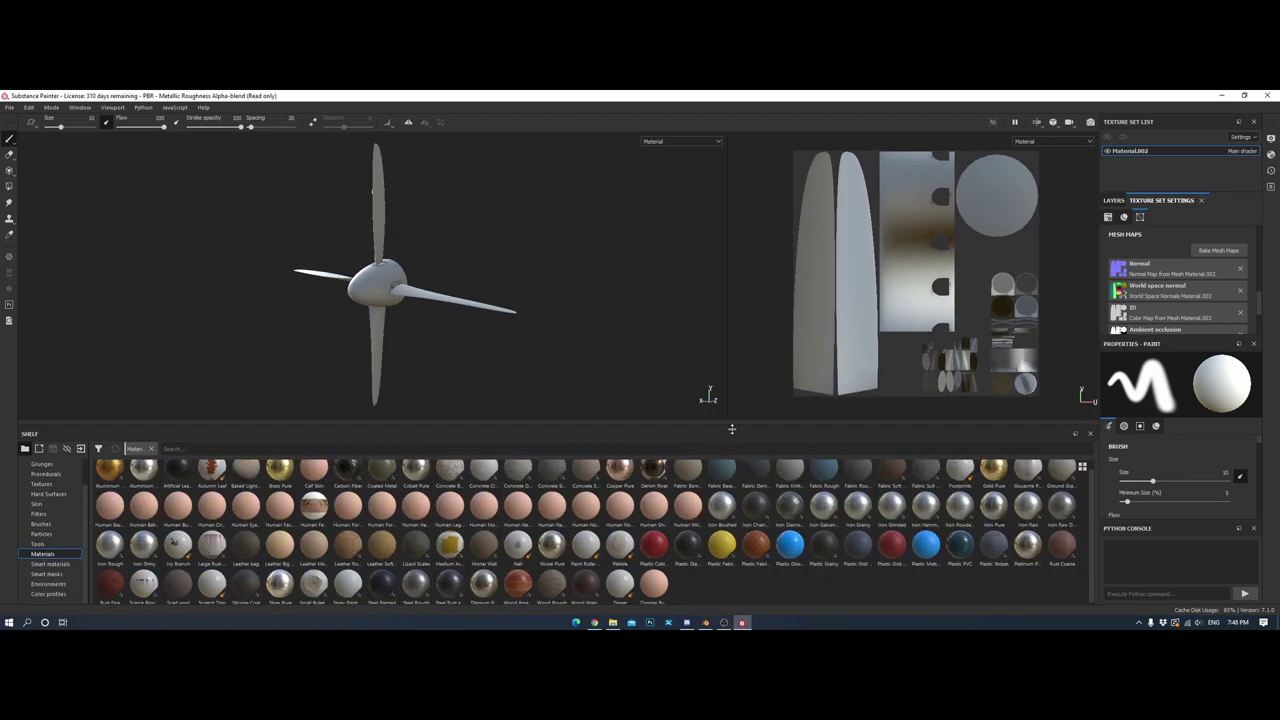
Drop the Plastic Grainy material onto the propeller and shift its UV offset to -0.04
drag(823, 548, 411, 313)
scroll(411, 313, up, 5)
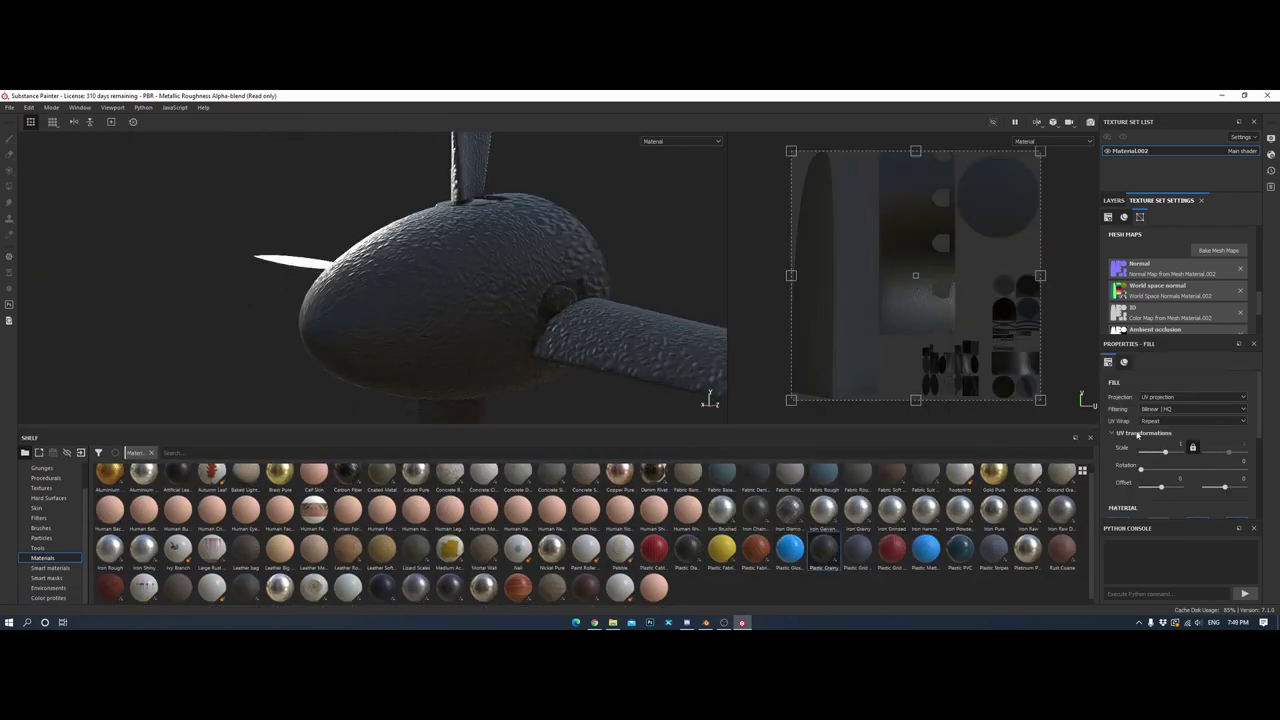
scroll(432, 312, up, 3)
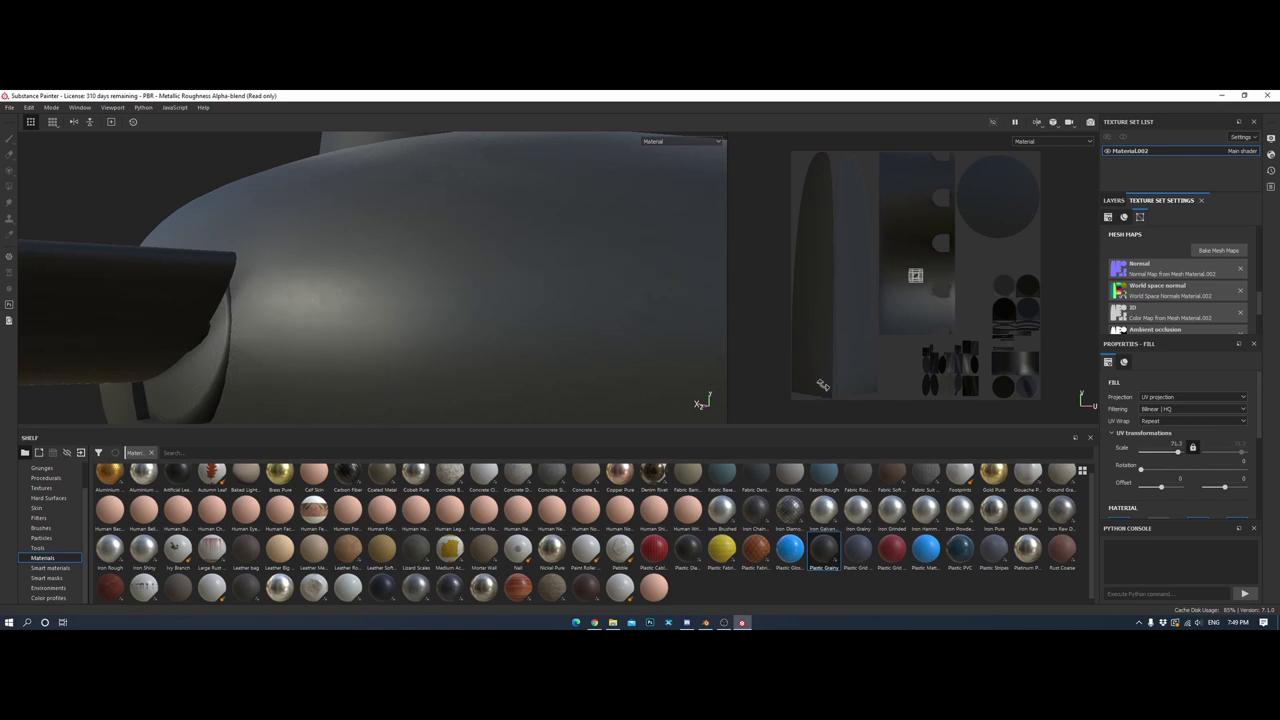
drag(1161, 487, 1166, 490)
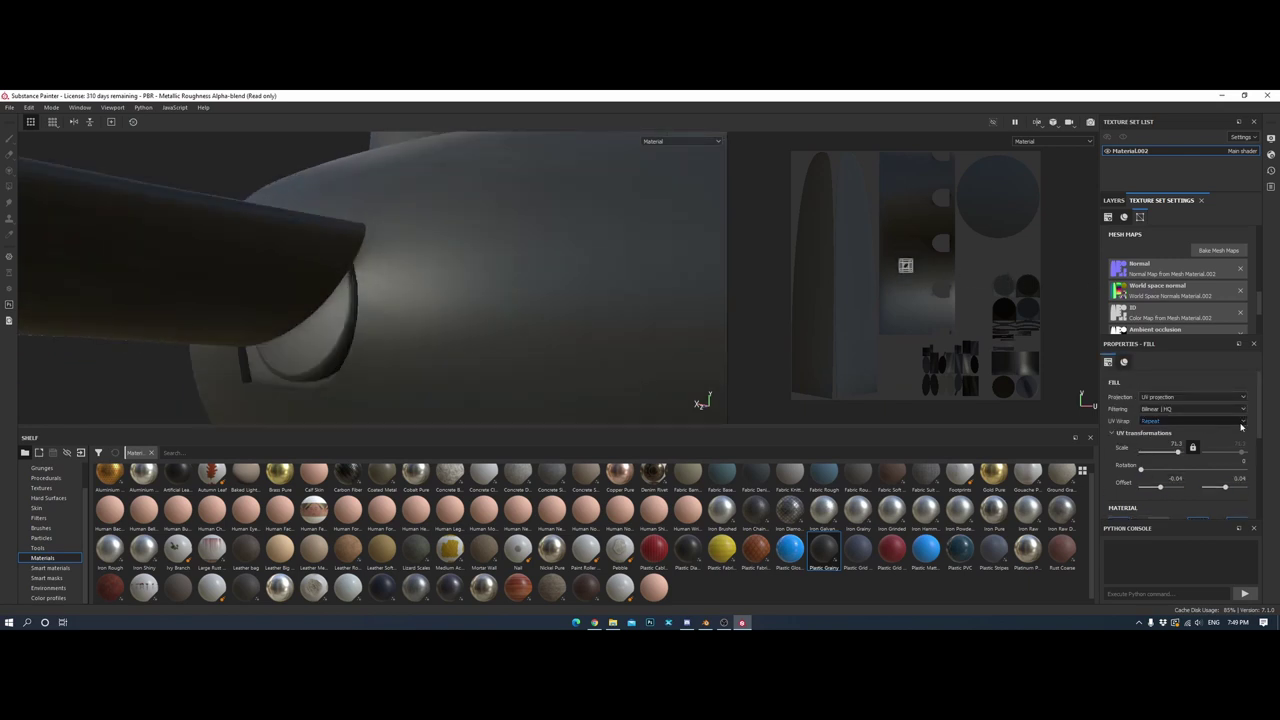
Try a non-UV projection mode on the fill and inspect it around the blades
click(1243, 398)
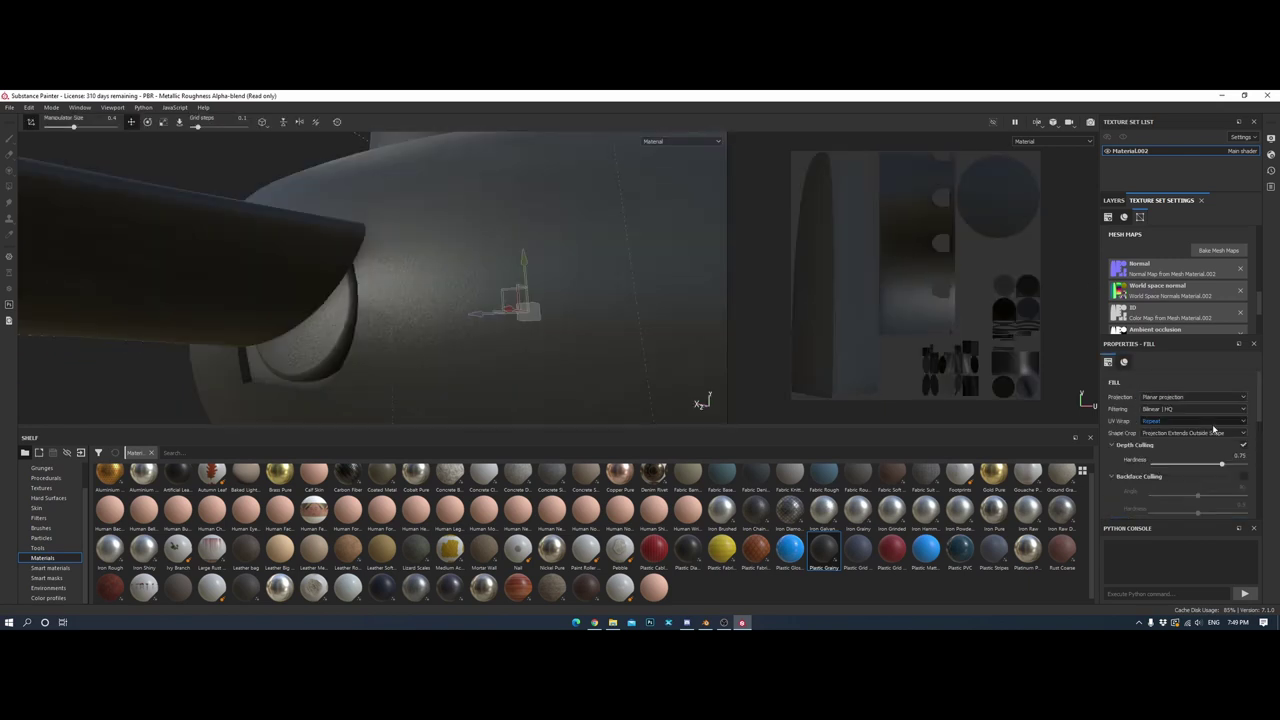
mouse_move(457, 371)
alt+mouse_down()
mouse_move(409, 238)
mouse_move(476, 298)
alt+mouse_up()
click(1230, 409)
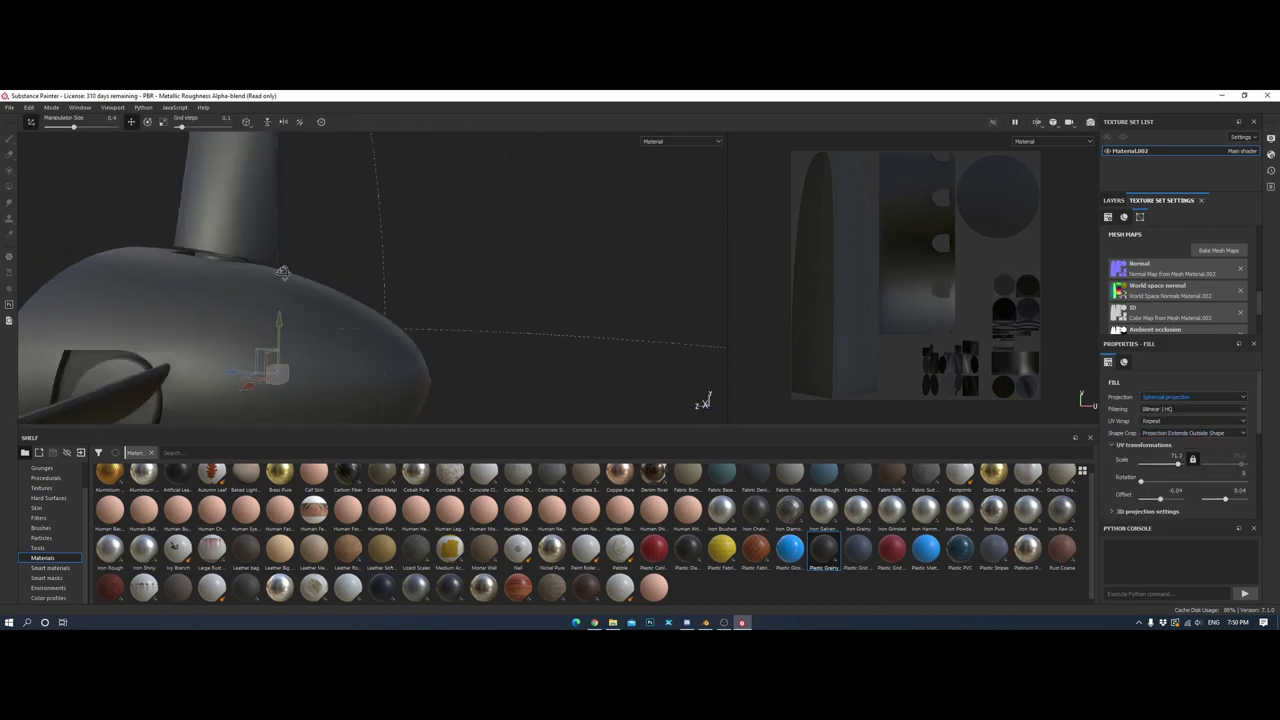
mouse_move(283, 272)
alt+mouse_down()
mouse_move(380, 271)
mouse_move(375, 298)
alt+mouse_up()
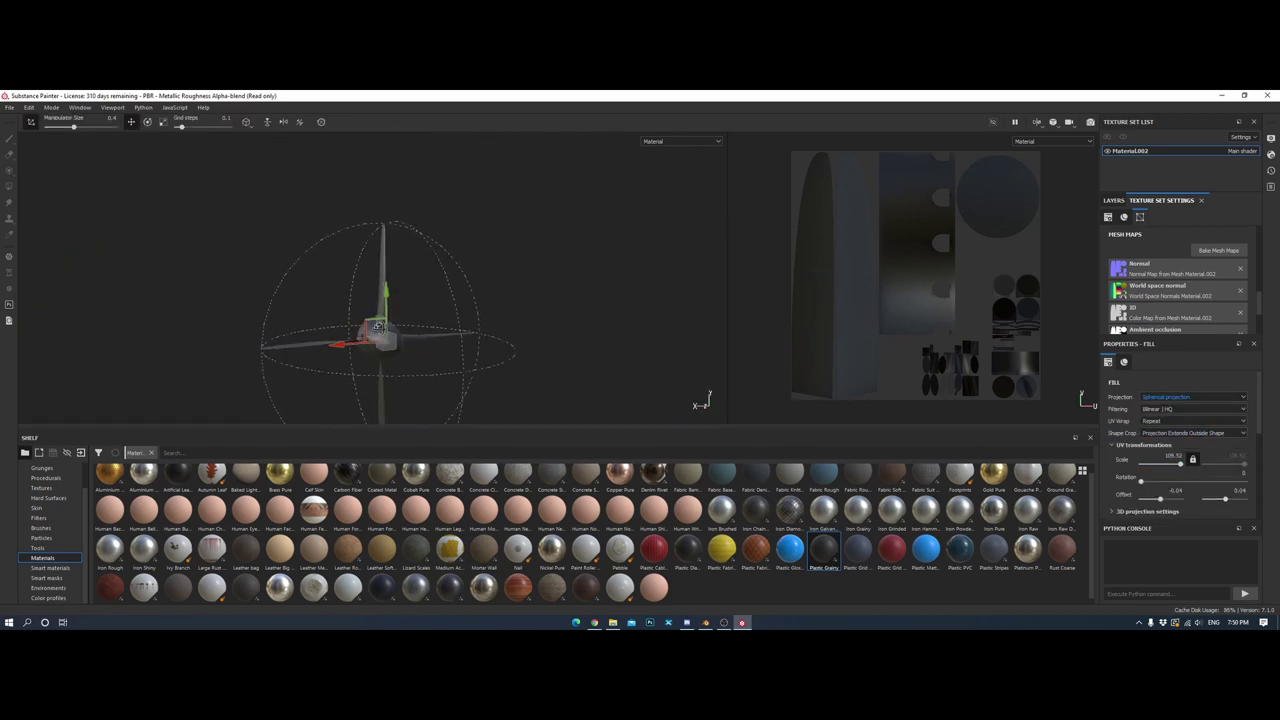
scroll(378, 326, up, 5)
mouse_move(409, 337)
alt+mouse_down()
mouse_move(515, 397)
mouse_move(460, 297)
mouse_move(520, 249)
alt+mouse_up()
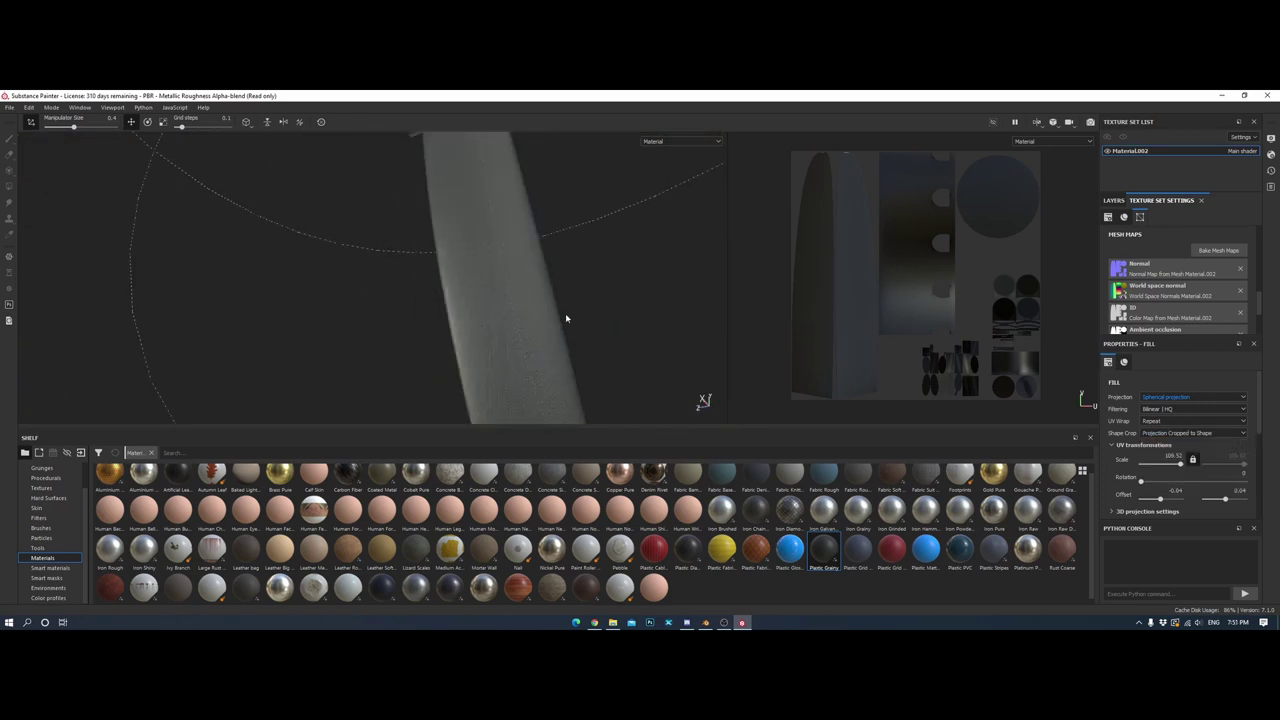
alt+drag(566, 318, 560, 300)
click(1218, 432)
click(1200, 444)
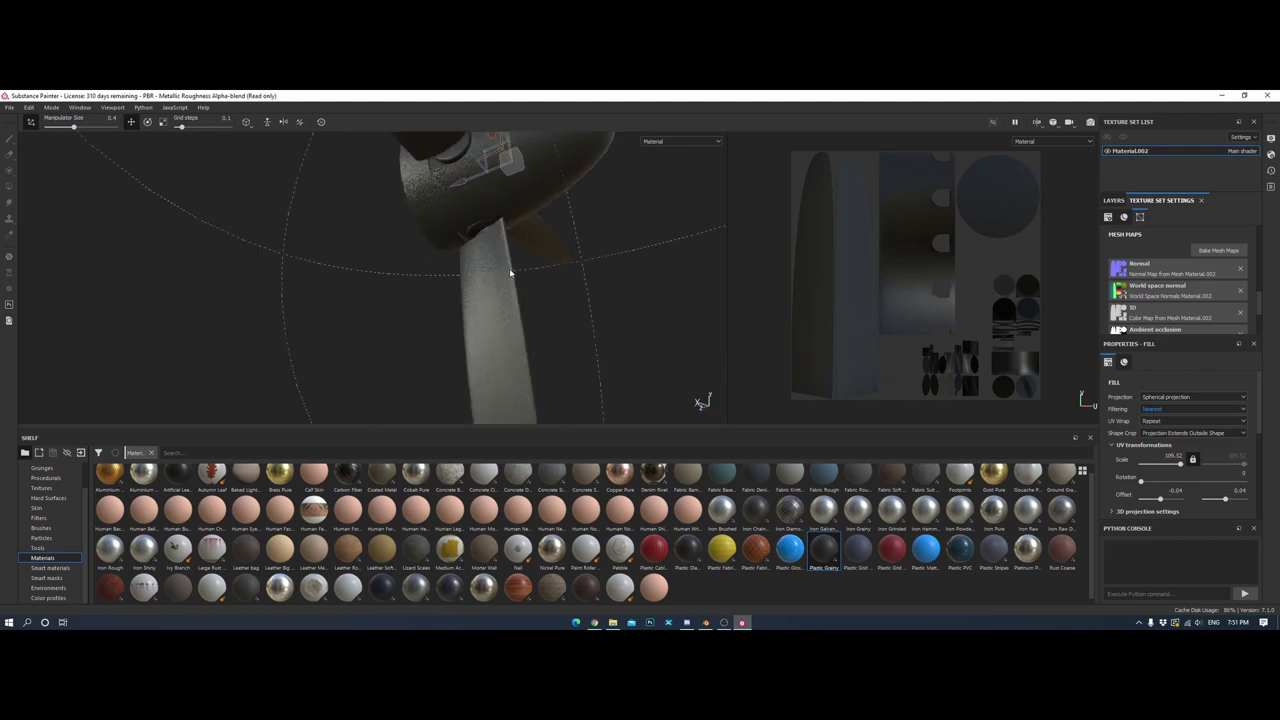
Set the fill back to UV projection and zoom in on a blade
click(1232, 398)
click(1158, 411)
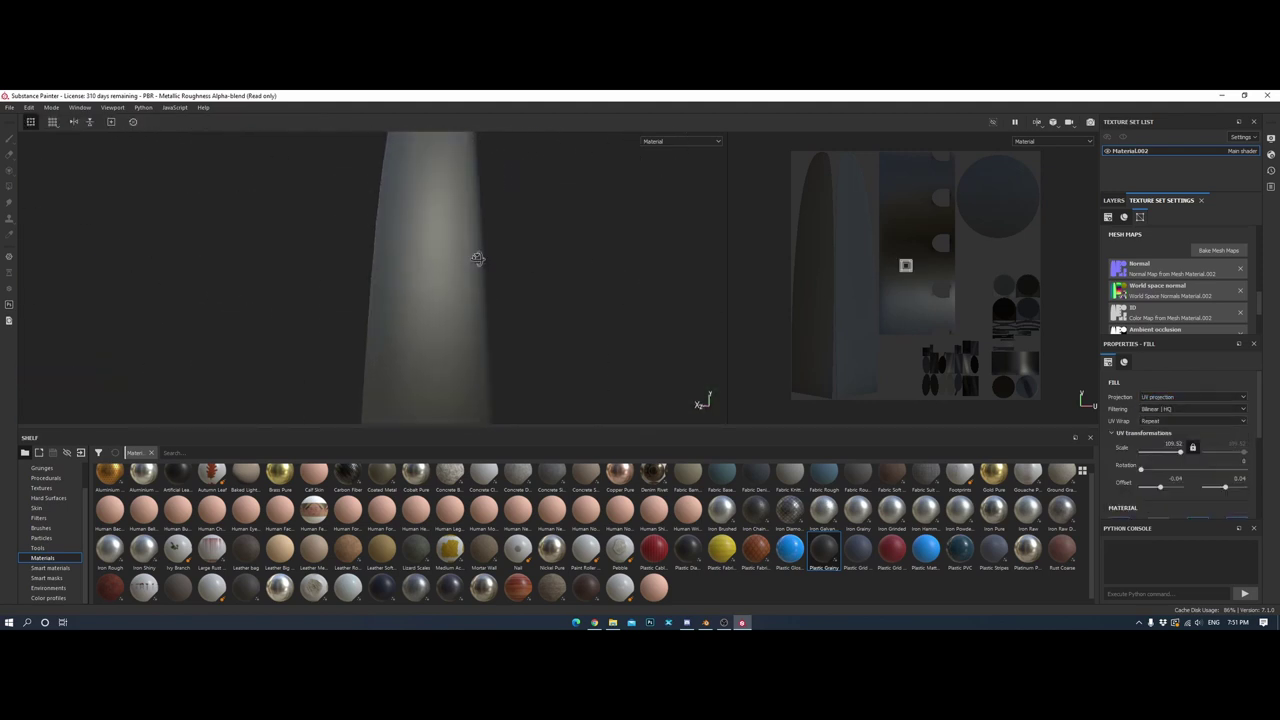
mouse_move(477, 257)
alt+mouse_down()
mouse_move(480, 357)
mouse_move(653, 271)
alt+mouse_up()
scroll(863, 243, up, 2)
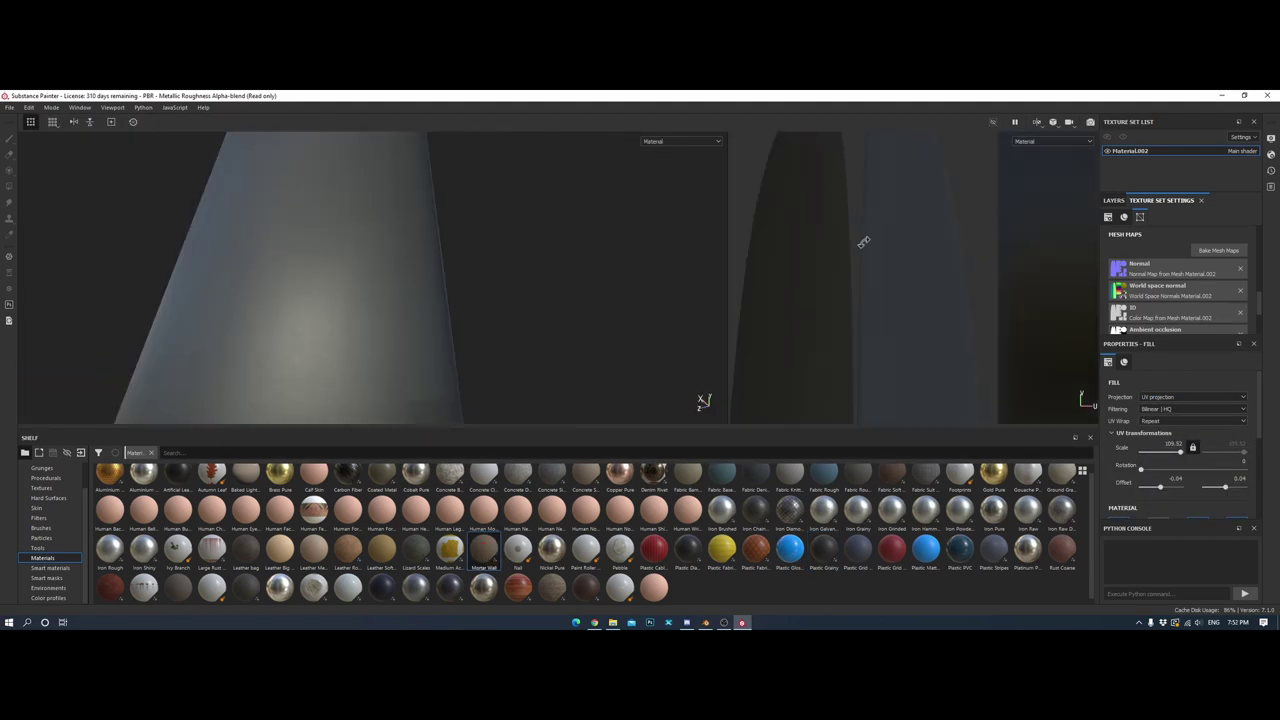
alt+drag(460, 300, 403, 347)
Add a new paint layer above Plastic Grainy with a white base colour
click(1114, 200)
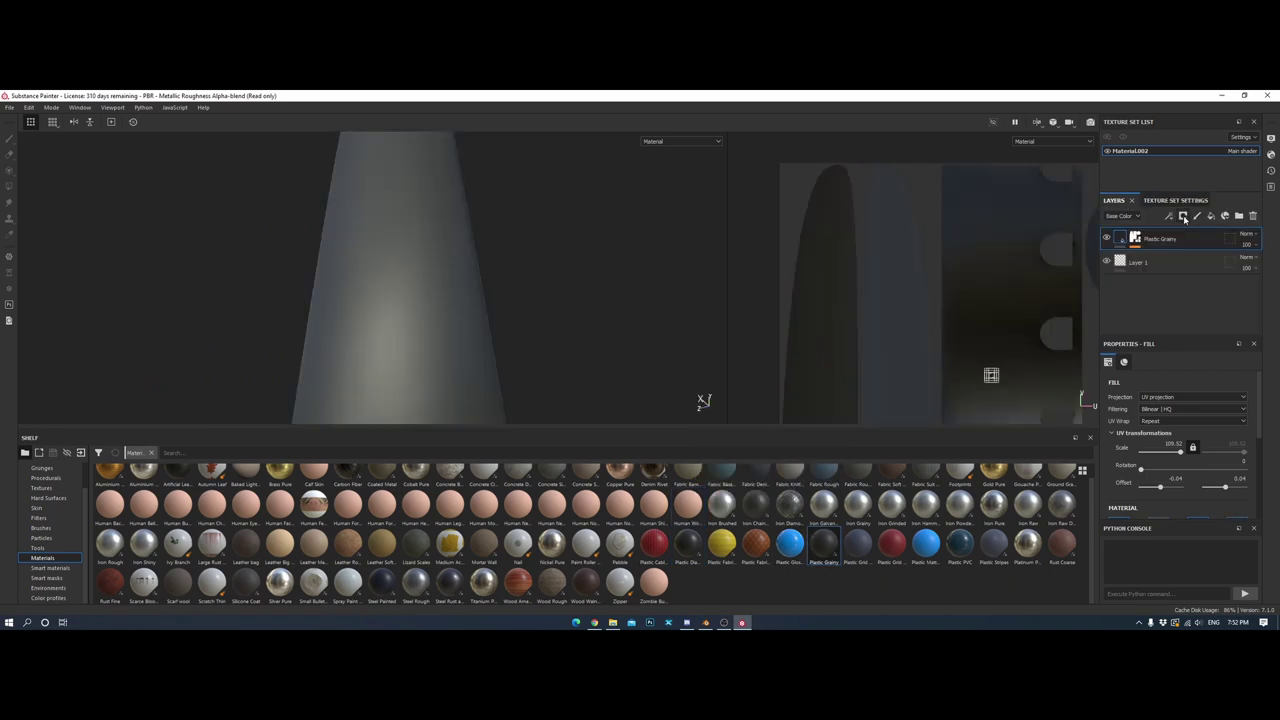
click(1183, 216)
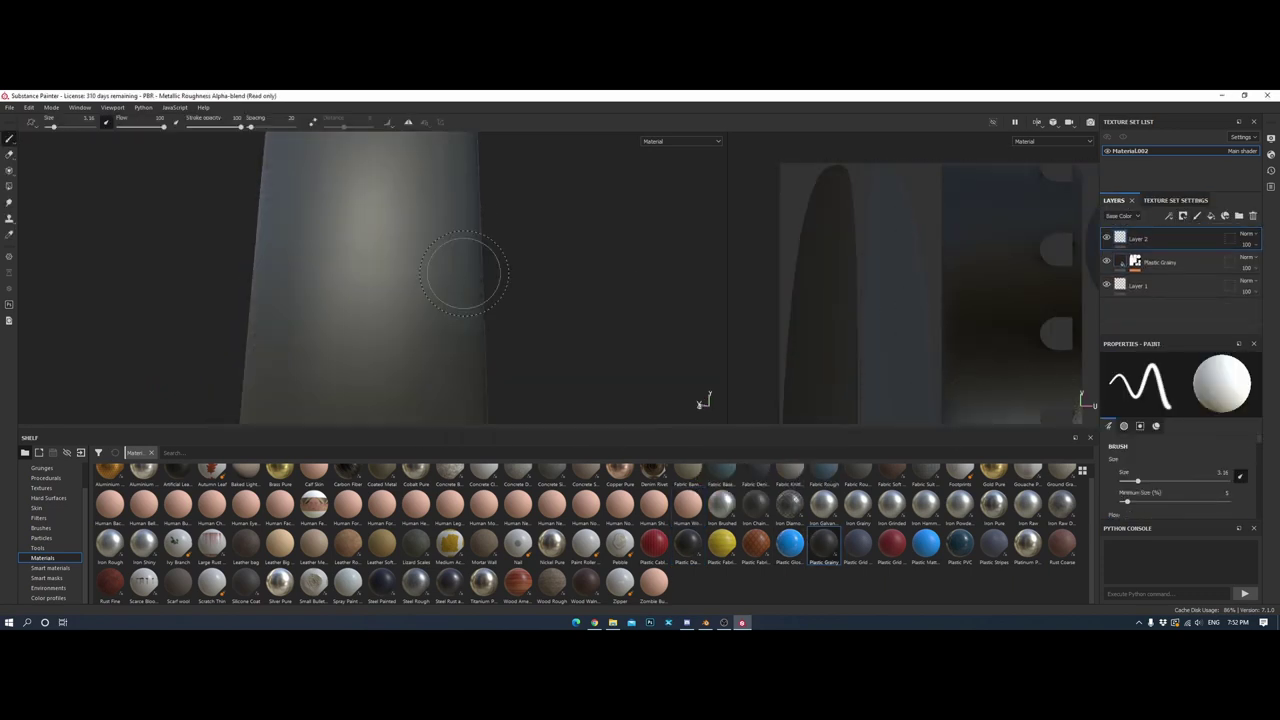
scroll(1176, 462, down, 3)
click(1130, 510)
click(1172, 496)
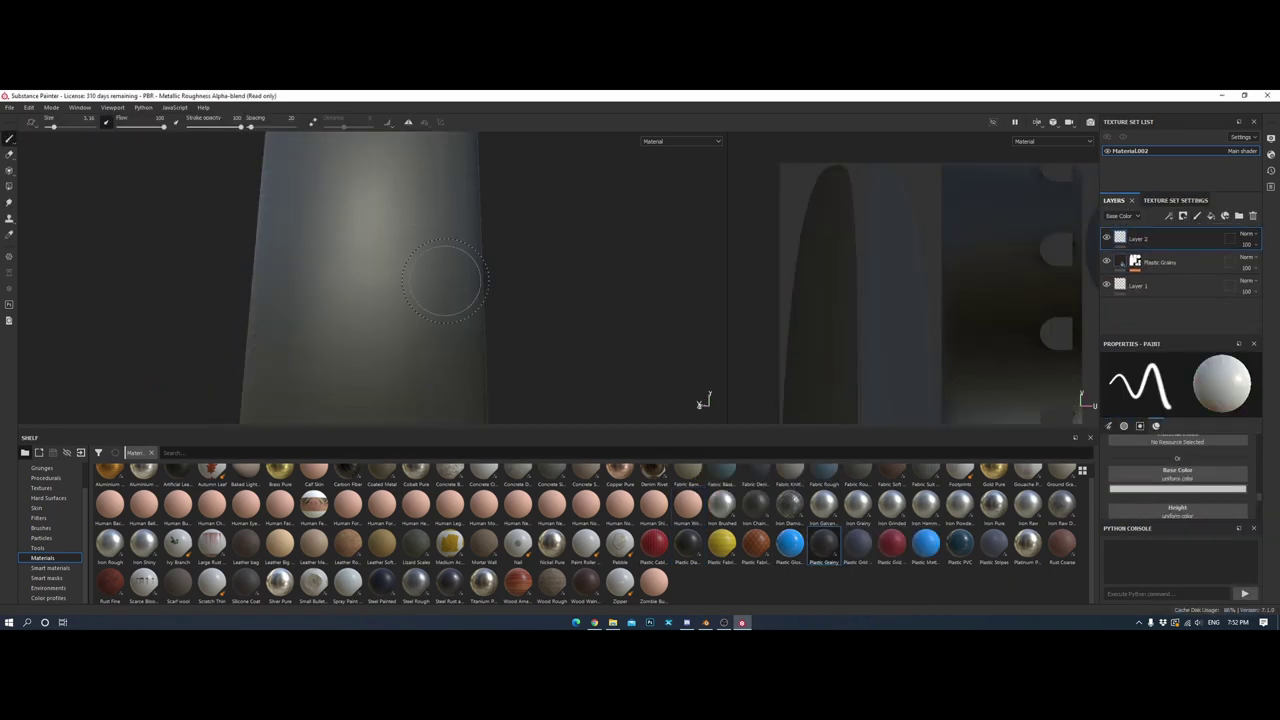
Shrink the brush size to about 0.8
key(p)
scroll(480, 300, down, 3)
scroll(480, 300, down, 3)
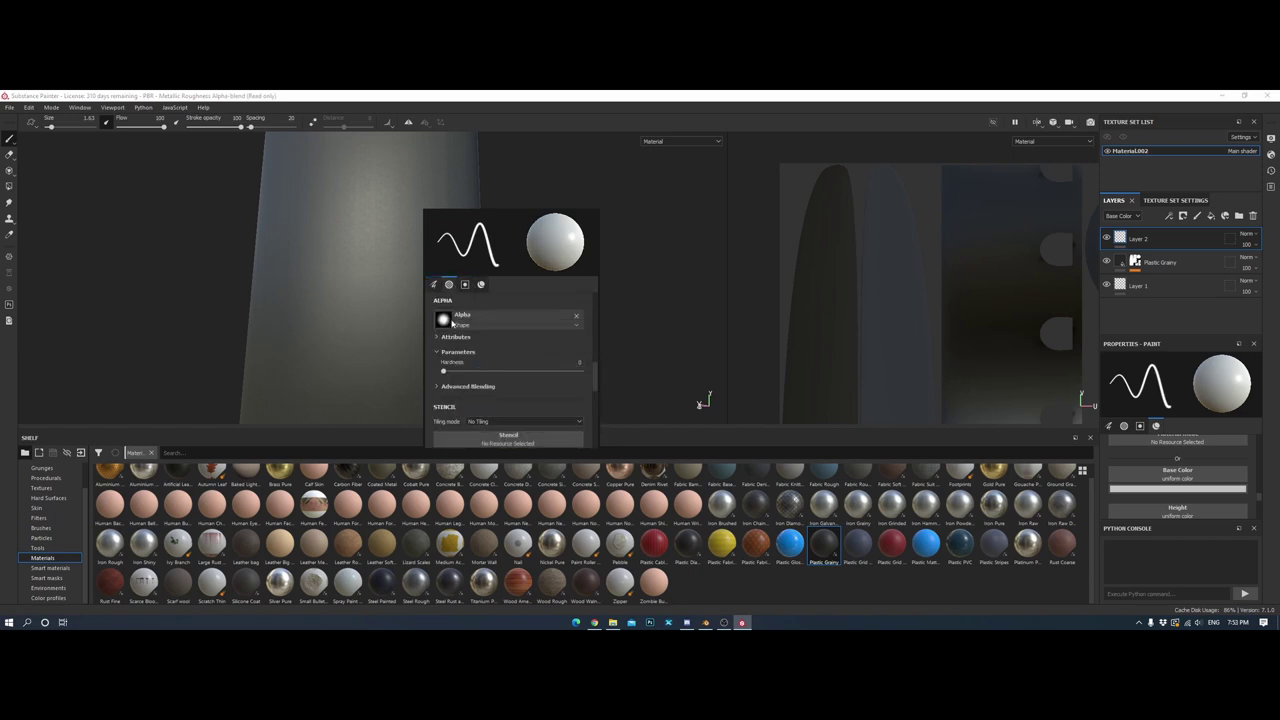
scroll(480, 300, down, 2)
key(p)
click(519, 302)
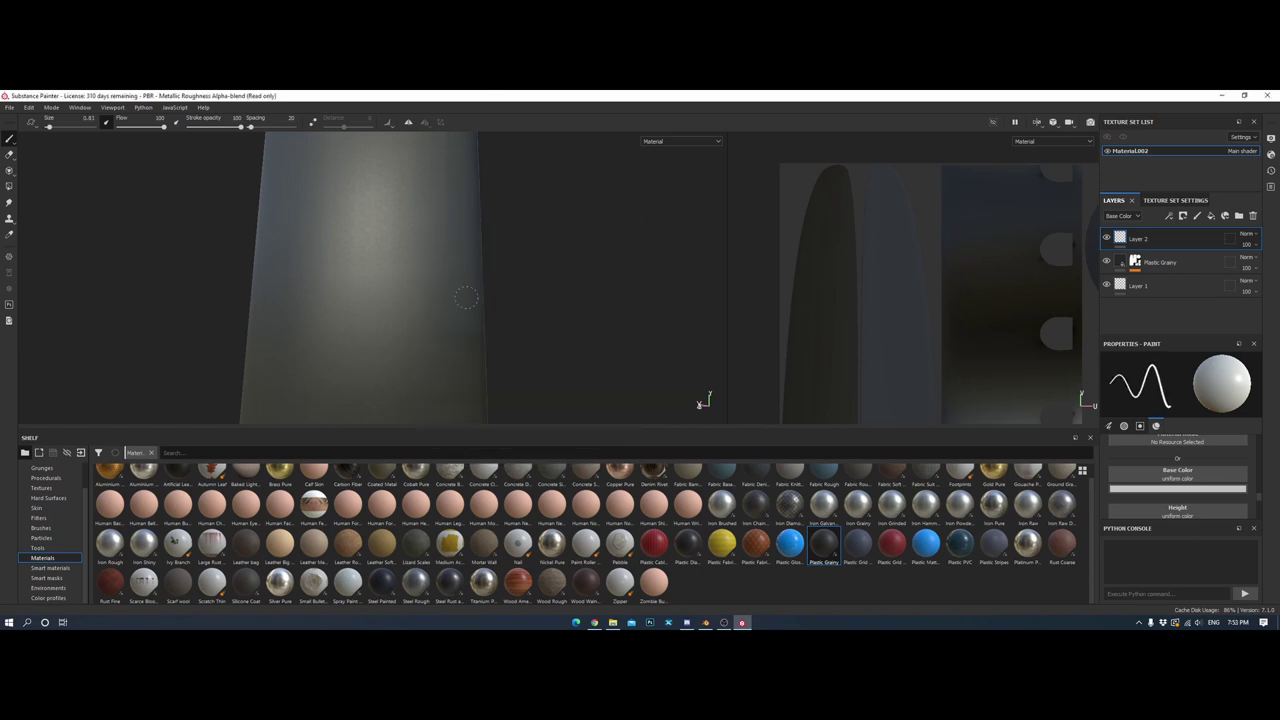
Paint a thin white stroke along the blade's leading edge and inspect it
mouse_move(505, 322)
alt+mouse_down()
mouse_move(489, 190)
mouse_move(495, 354)
mouse_move(474, 197)
alt+mouse_up()
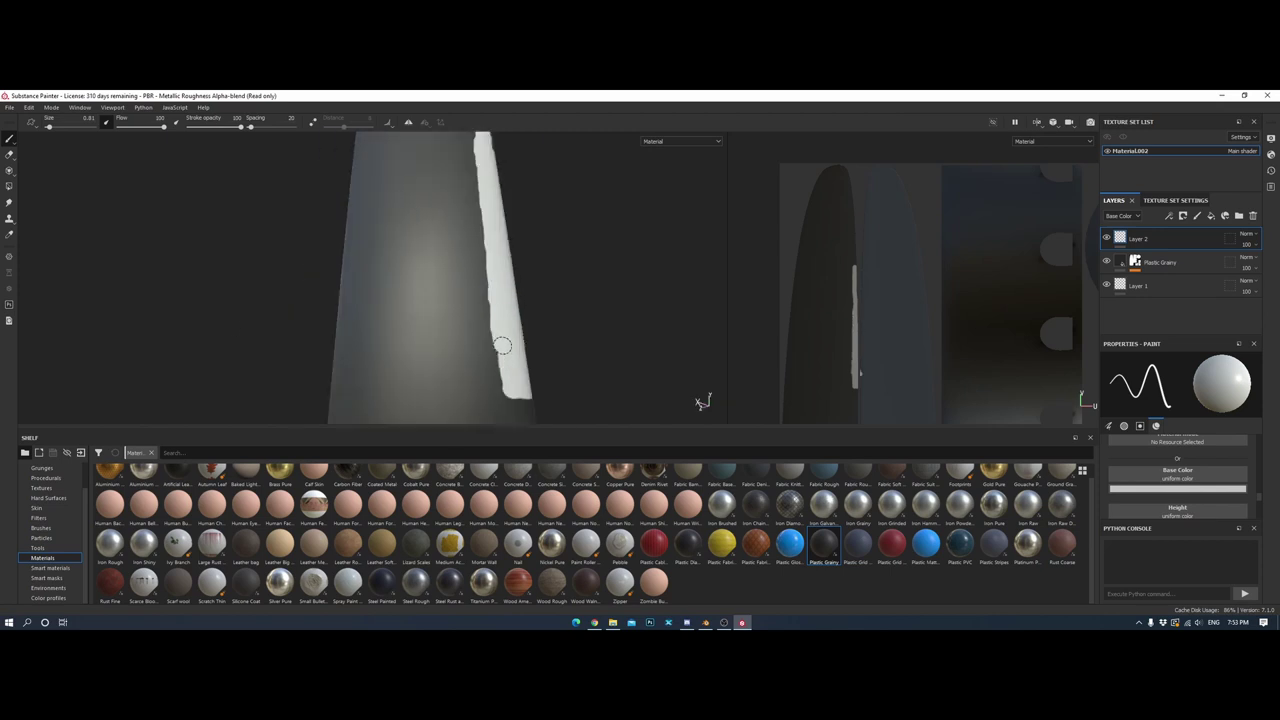
alt+drag(496, 412, 507, 313)
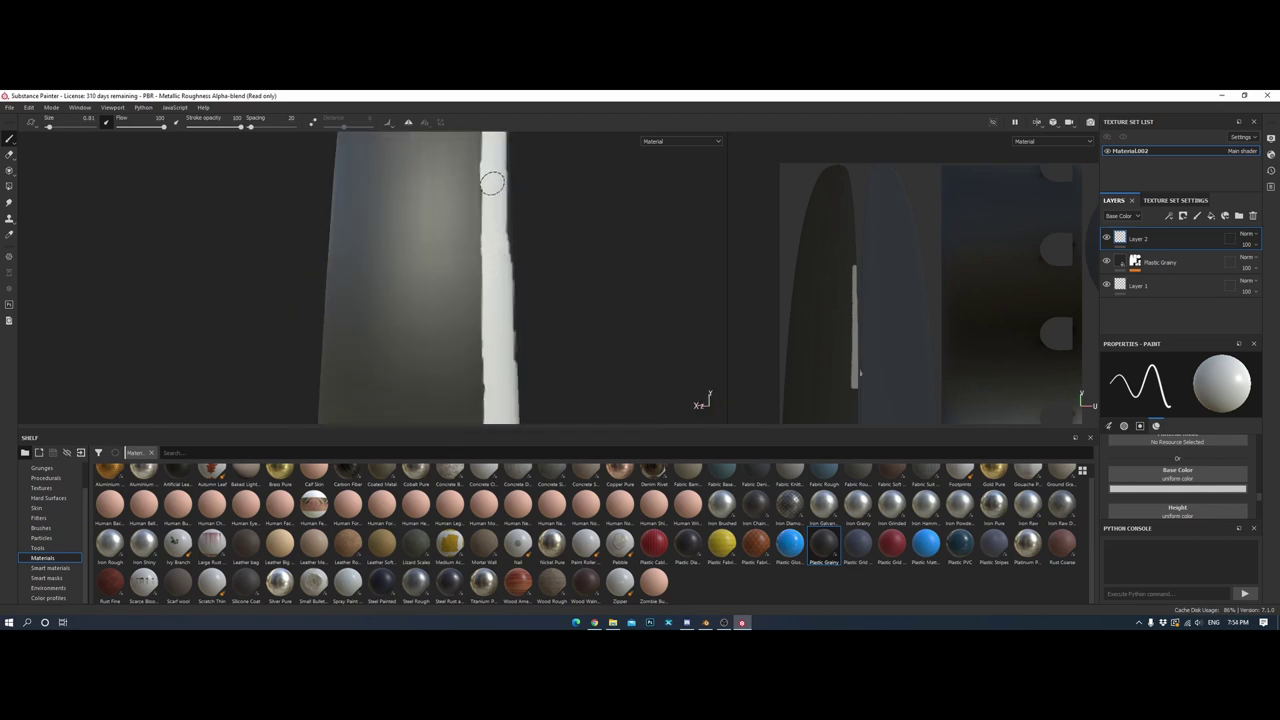
alt+drag(494, 315, 593, 279)
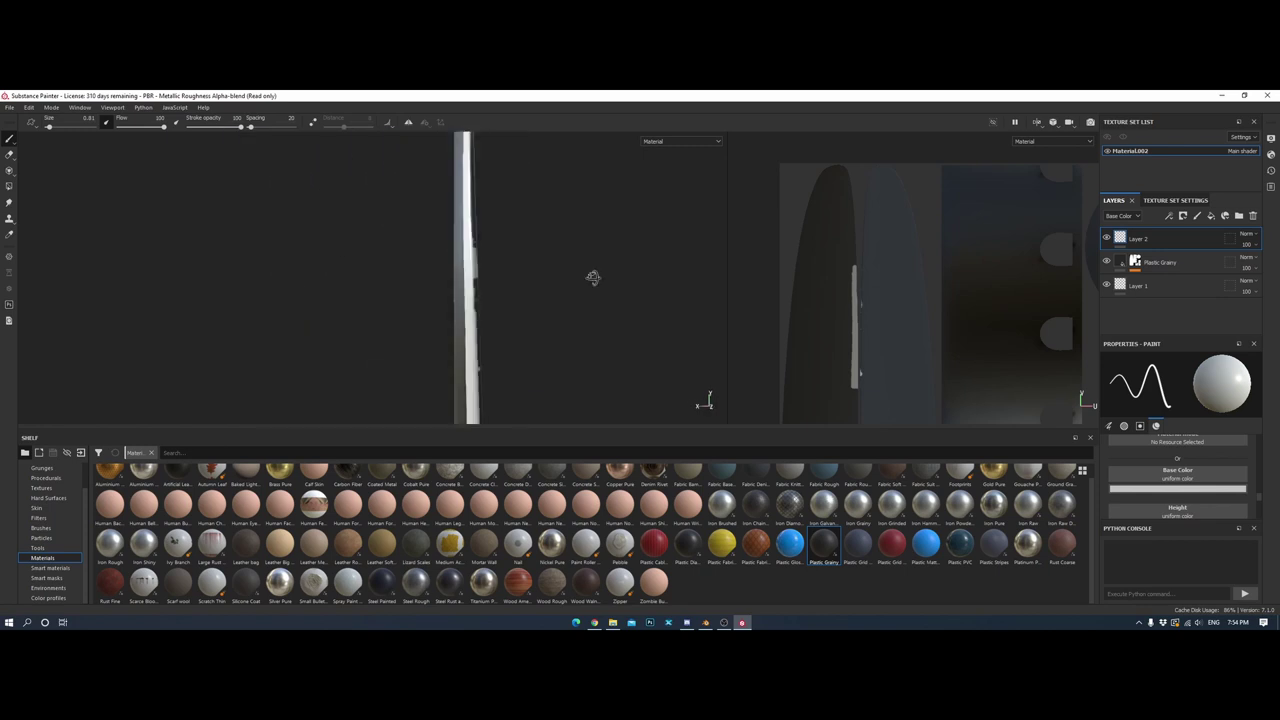
scroll(848, 333, up, 3)
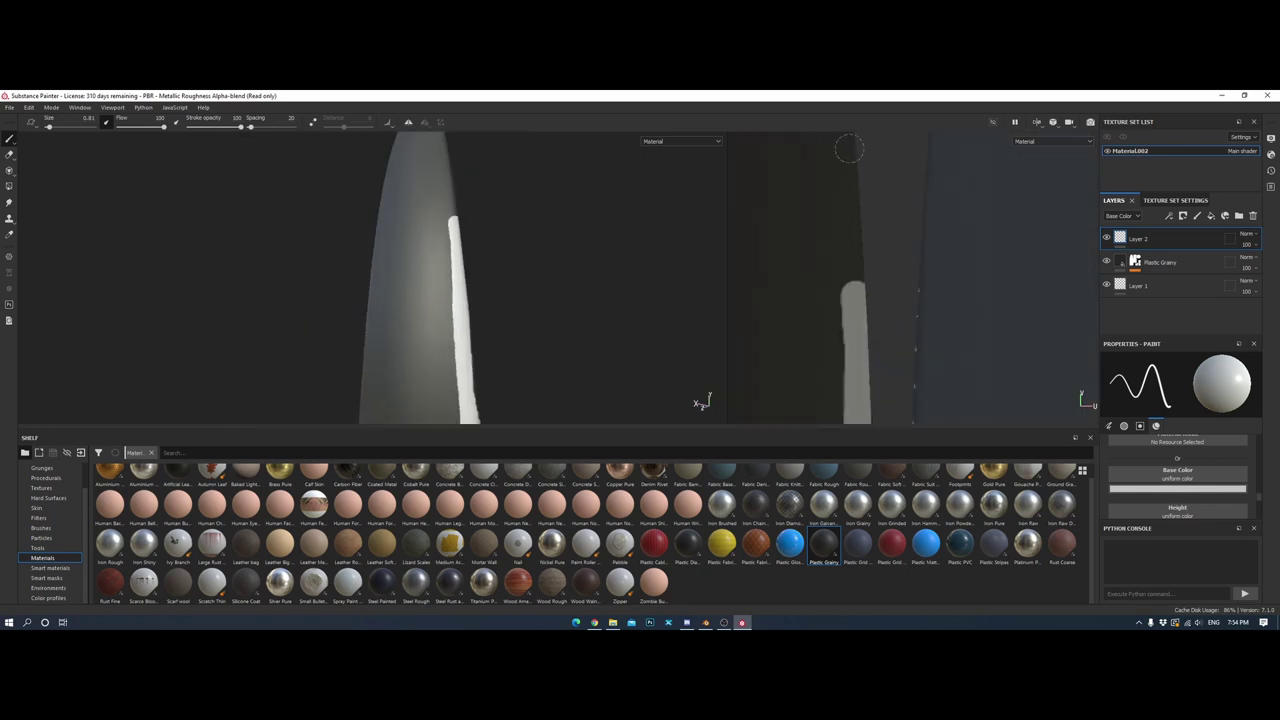
scroll(853, 278, down, 4)
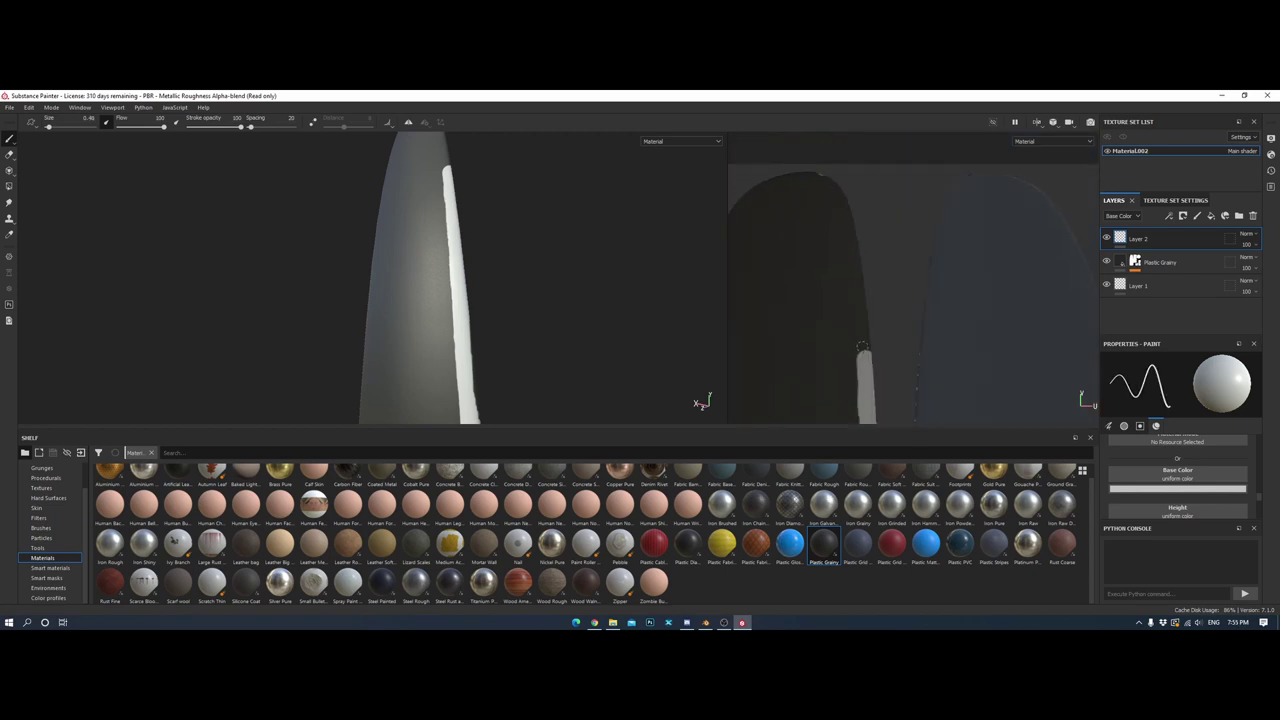
scroll(885, 318, up, 2)
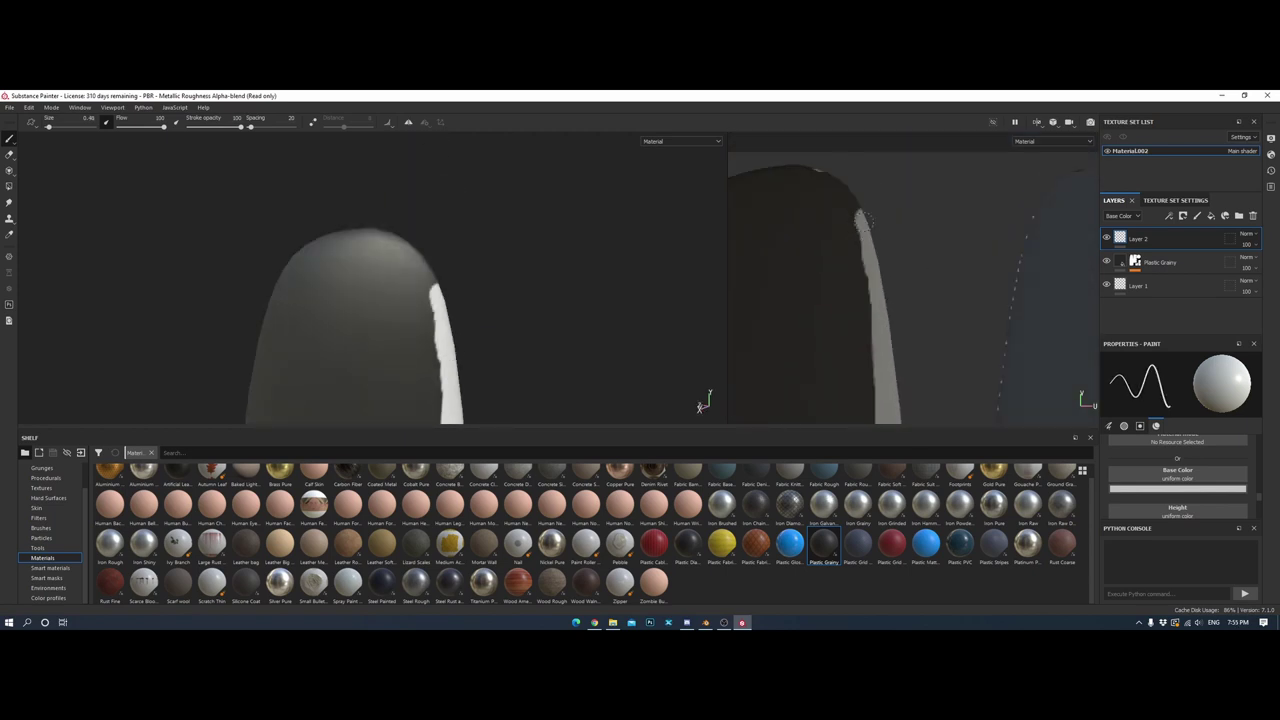
scroll(376, 320, up, 2)
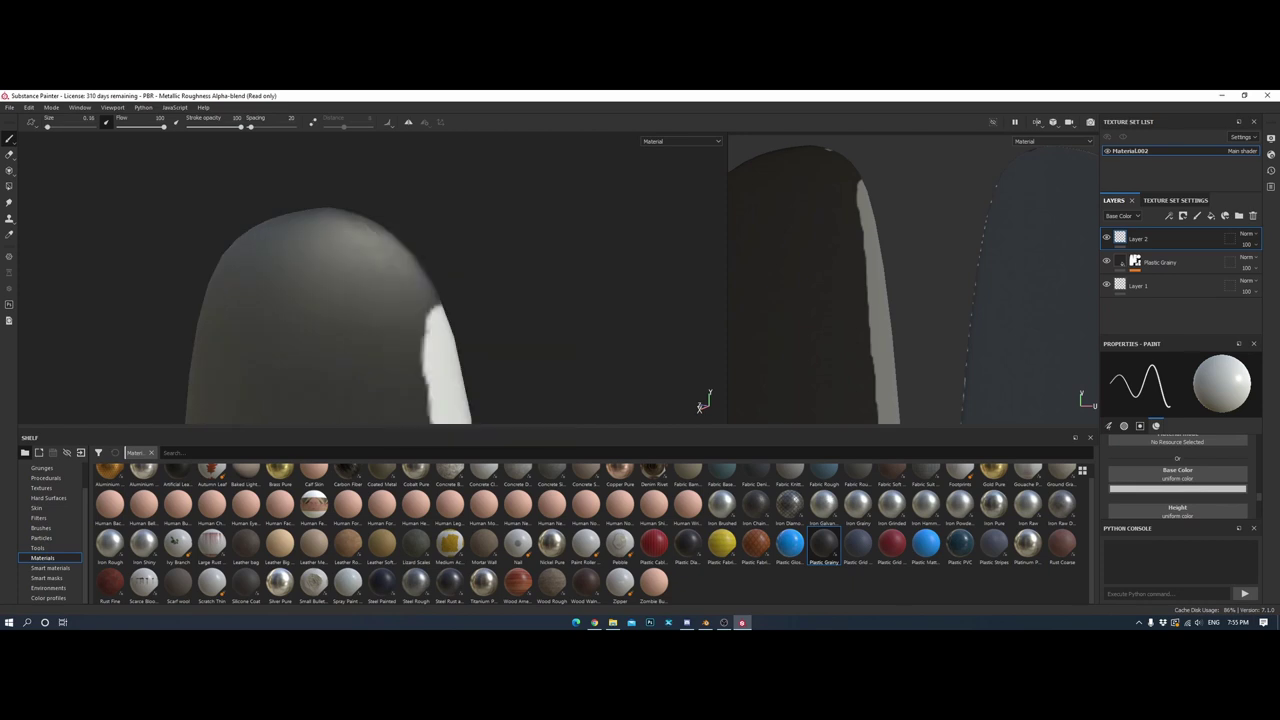
Fill the outlined stripe shape on the blade with white paint
mouse_move(360, 219)
alt+mouse_down()
mouse_move(357, 326)
mouse_move(420, 265)
mouse_move(470, 264)
alt+mouse_up()
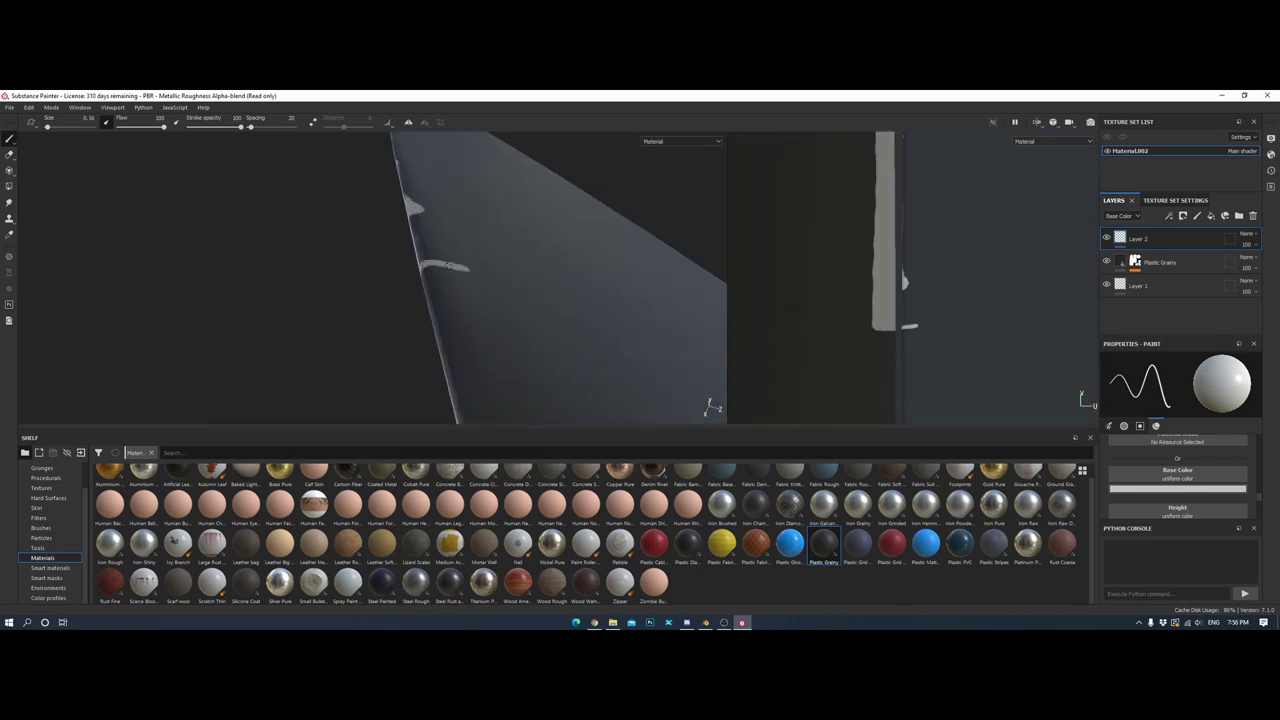
scroll(905, 300, up, 3)
drag(960, 240, 947, 325)
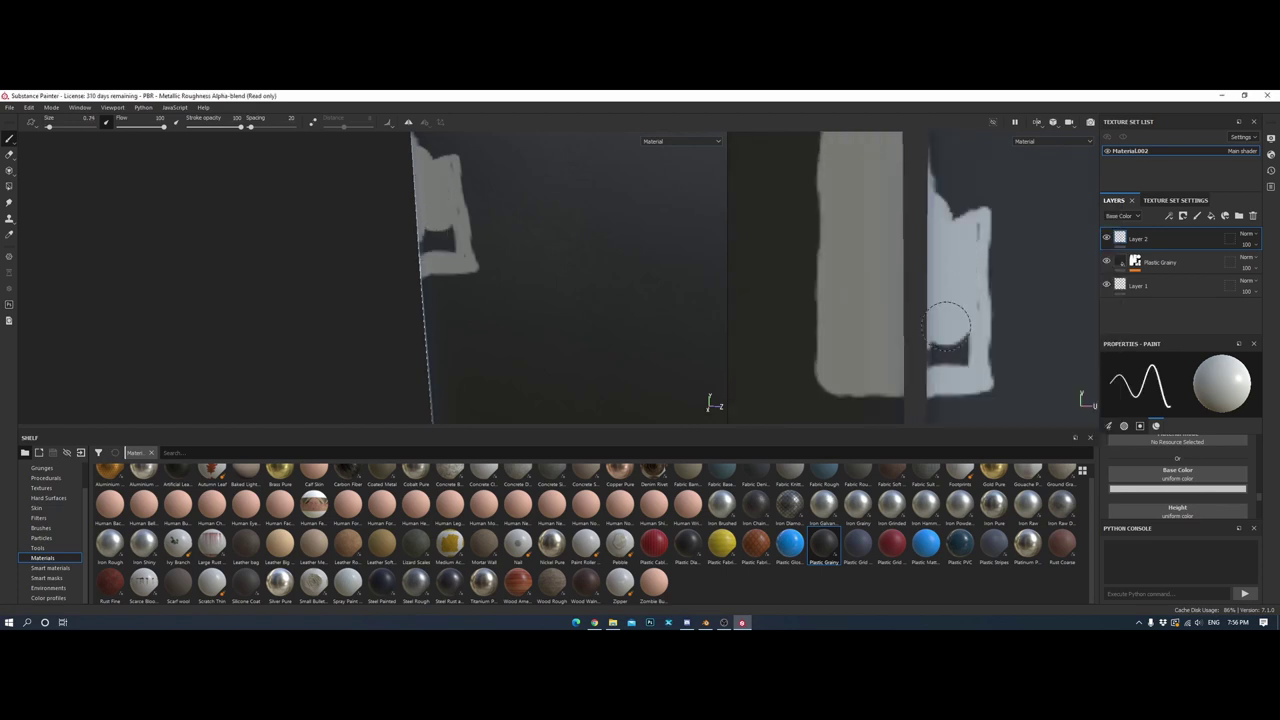
scroll(940, 270, down, 3)
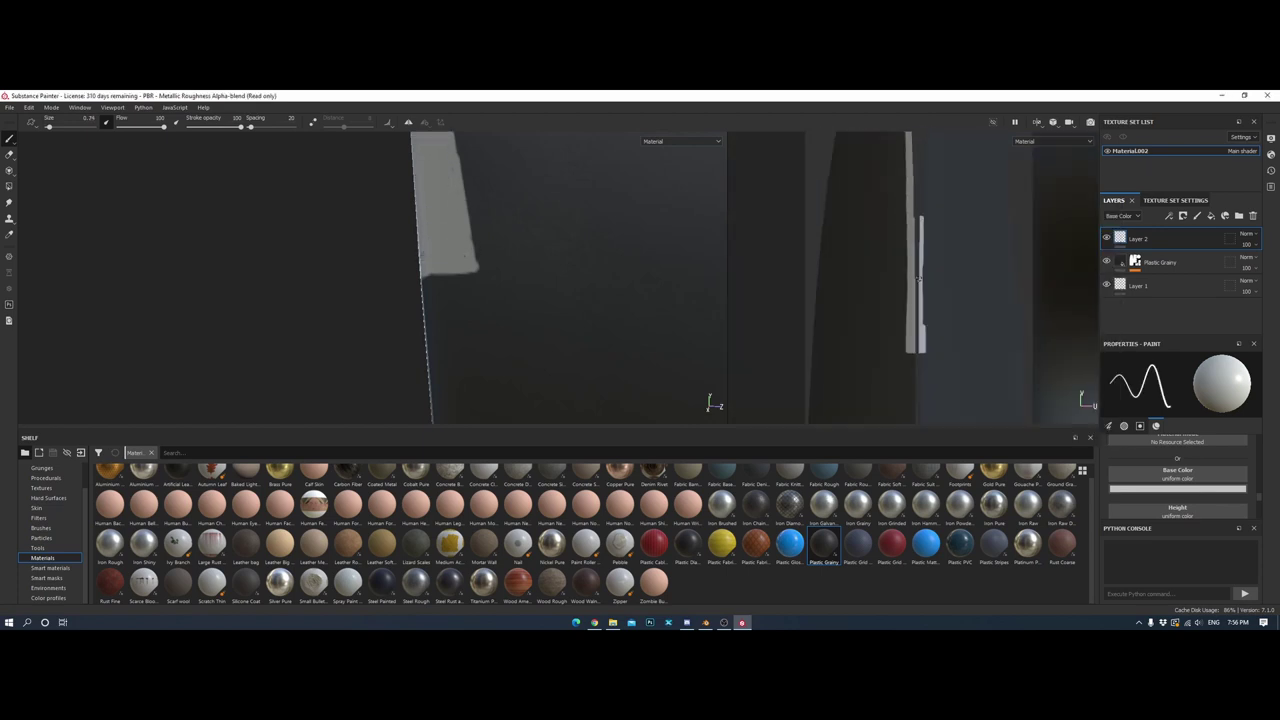
mouse_move(560, 300)
alt+mouse_down()
mouse_move(415, 289)
mouse_move(902, 331)
alt+mouse_up()
Pan the UV view to the painted strips and shrink the brush to 0.13
middle_drag(905, 144, 934, 338)
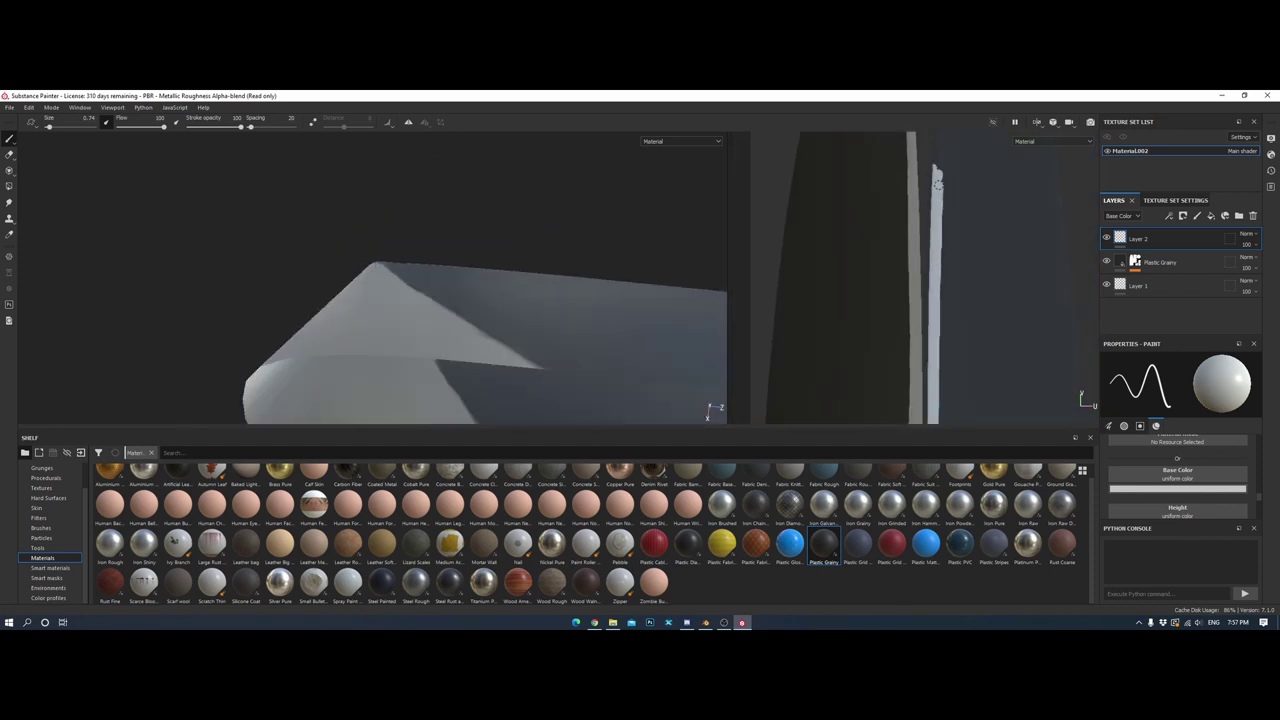
middle_drag(937, 180, 927, 318)
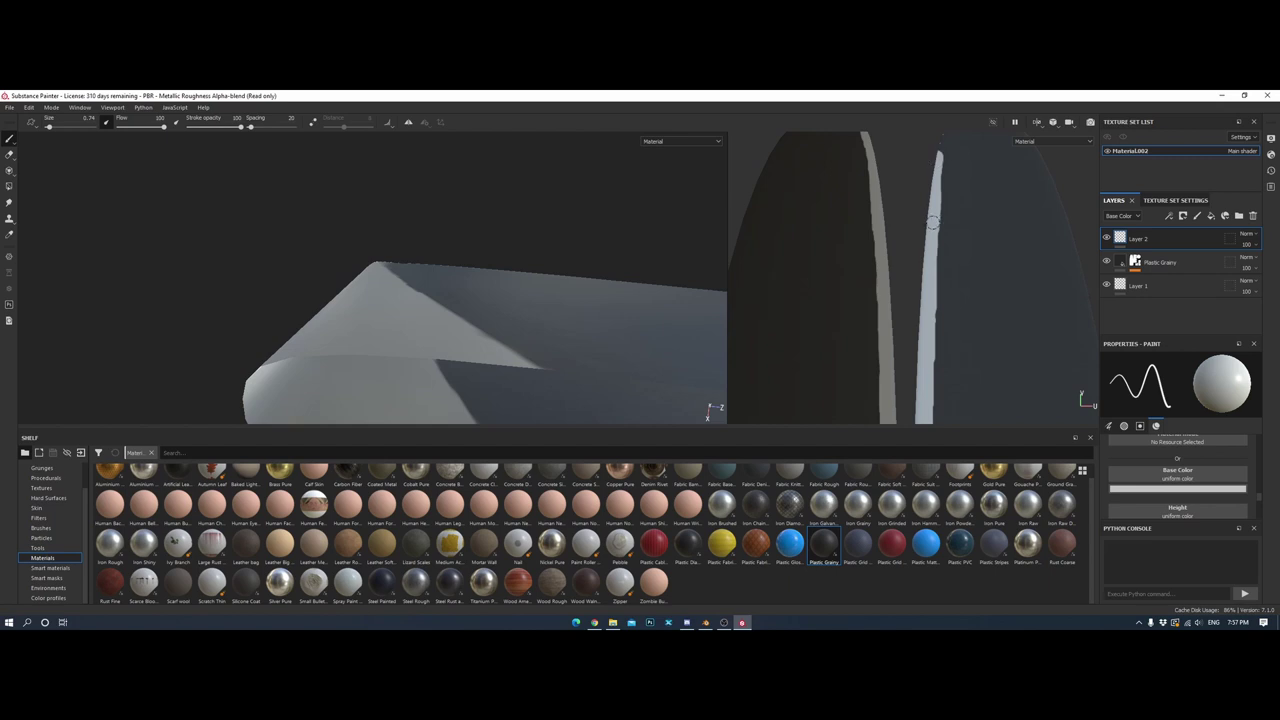
middle_drag(931, 222, 925, 300)
alt+drag(483, 309, 443, 299)
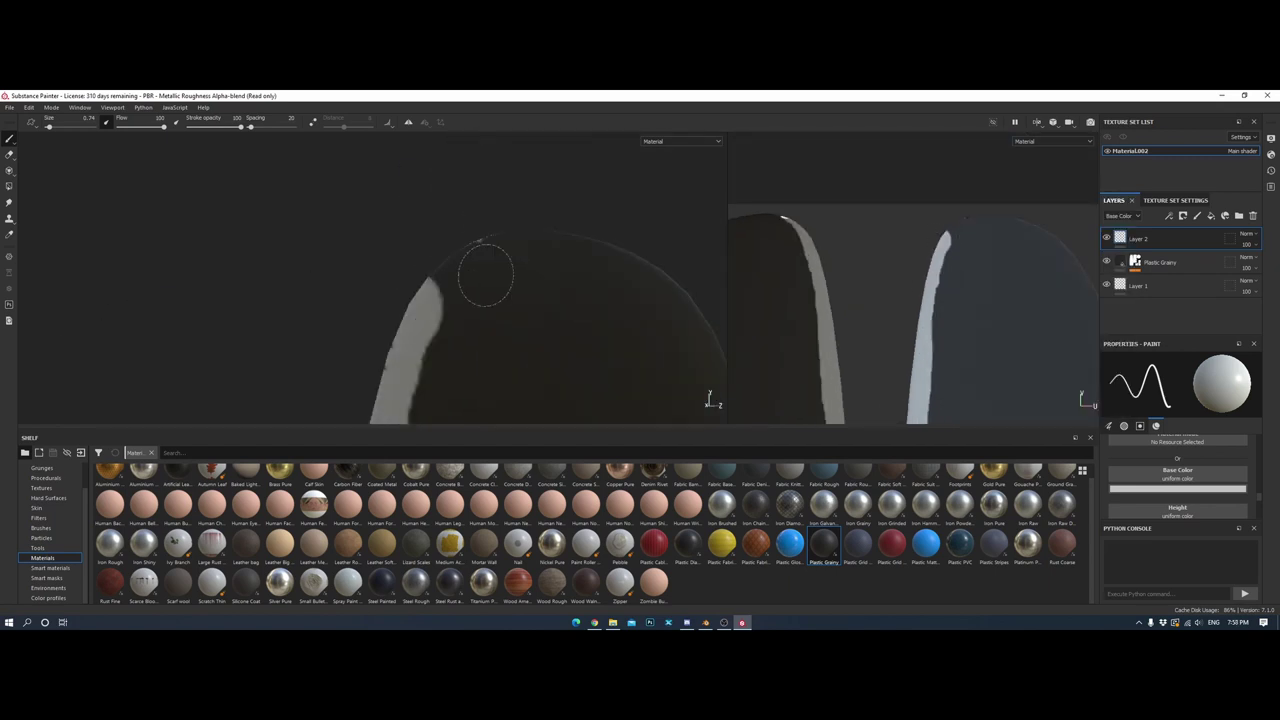
right_click(485, 275)
drag(540, 339, 464, 339)
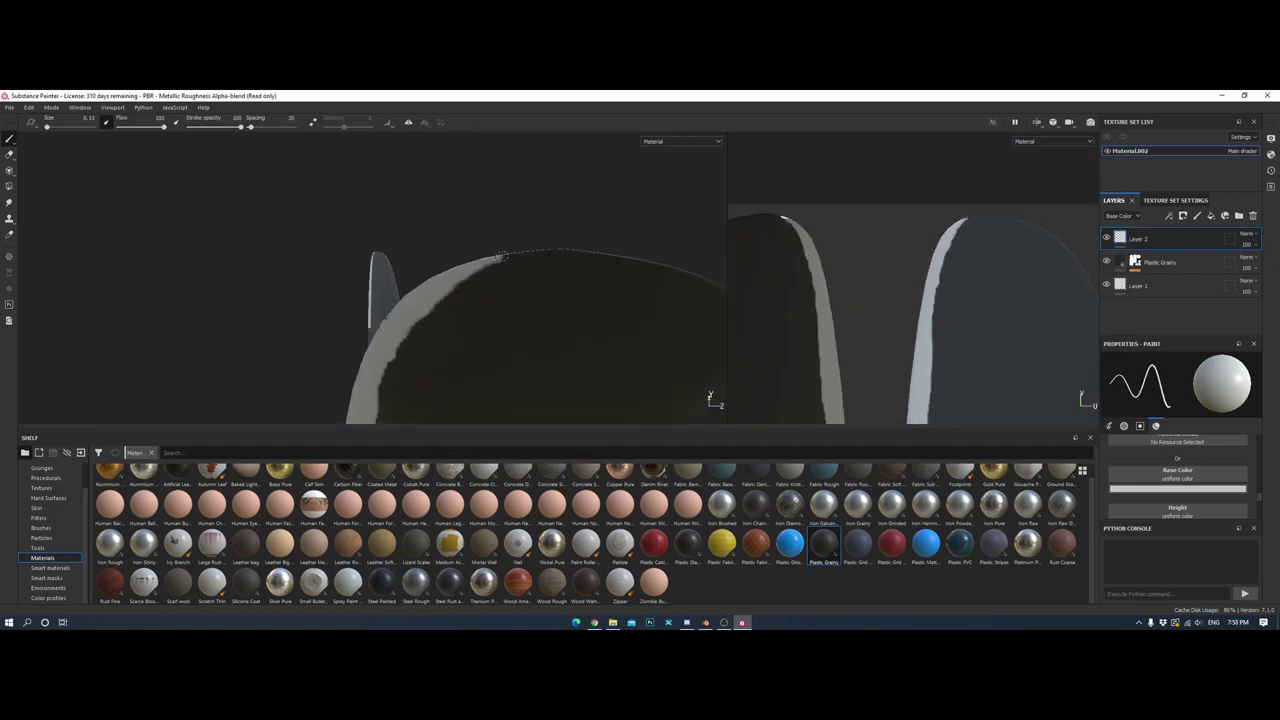
Enlarge the brush to about 3.94 and orbit to a front view of the propeller
mouse_move(564, 310)
alt+mouse_down()
mouse_move(440, 297)
mouse_move(435, 275)
alt+mouse_up()
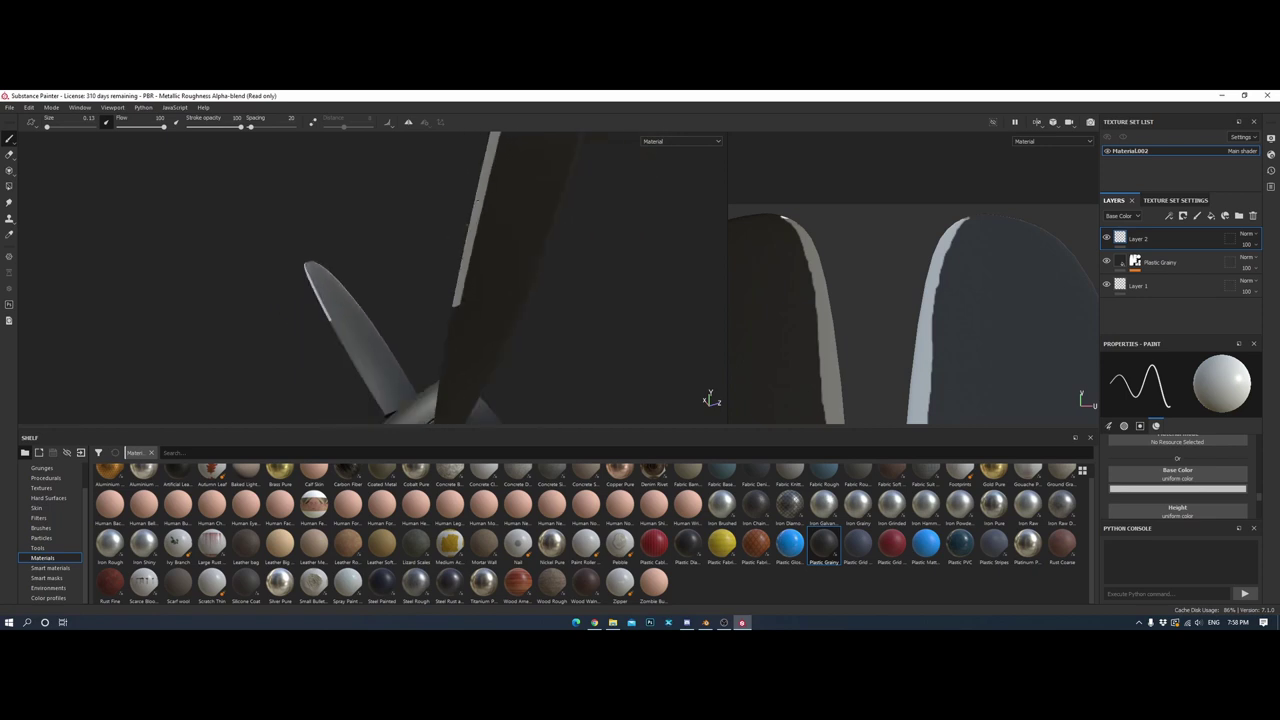
right_click(435, 275)
drag(410, 316, 418, 316)
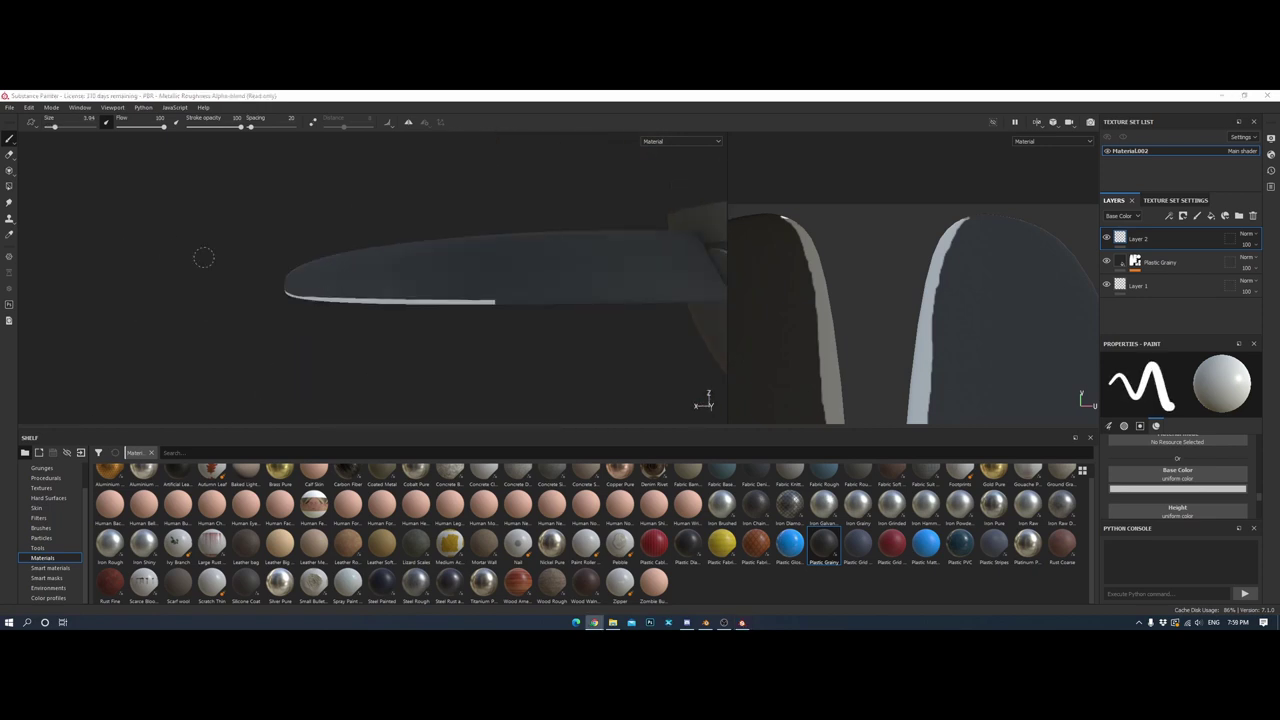
alt+drag(352, 262, 470, 280)
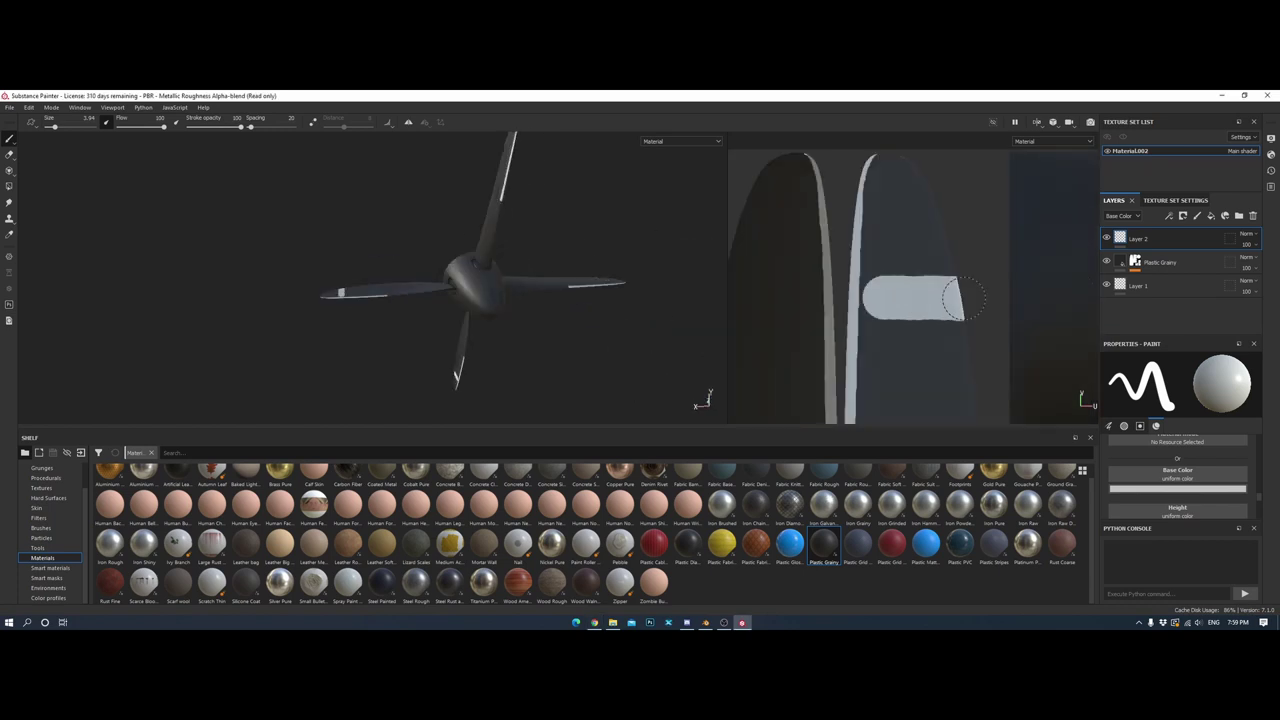
Reduce the brush size, work around the blade tip's UV island, then fit the whole UV layout in view
scroll(910, 295, up, 3)
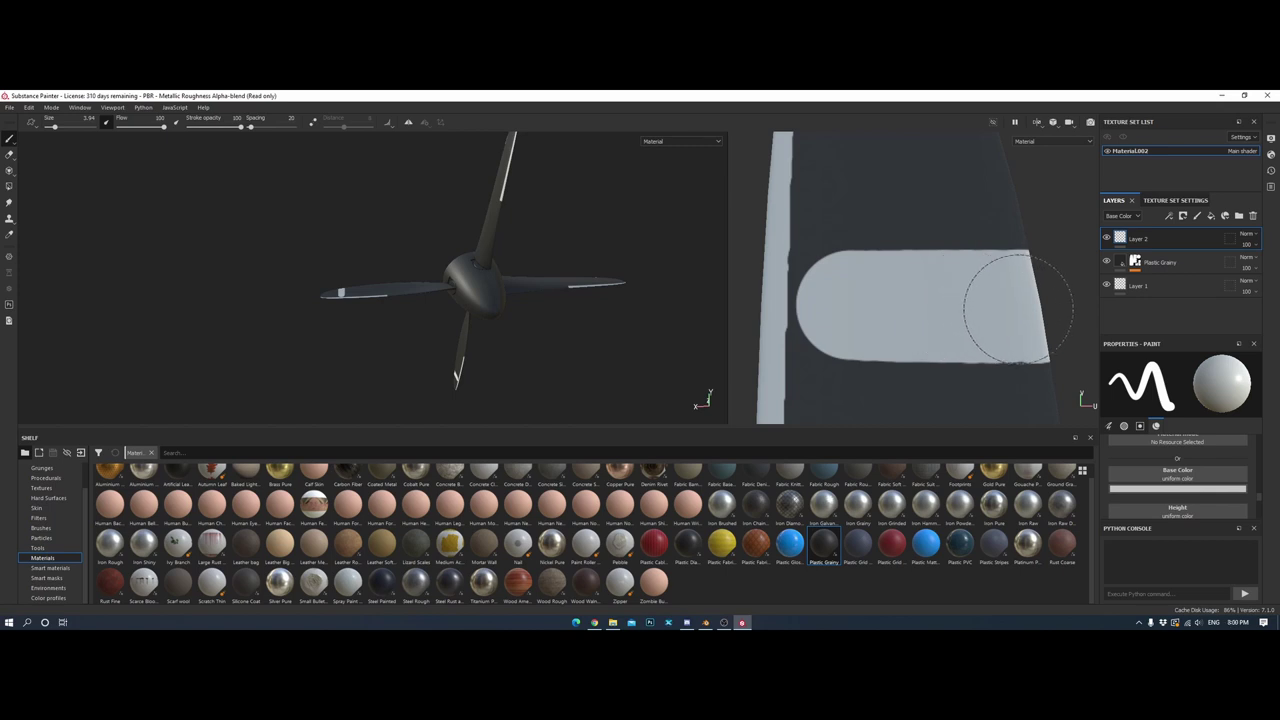
right_click(855, 262)
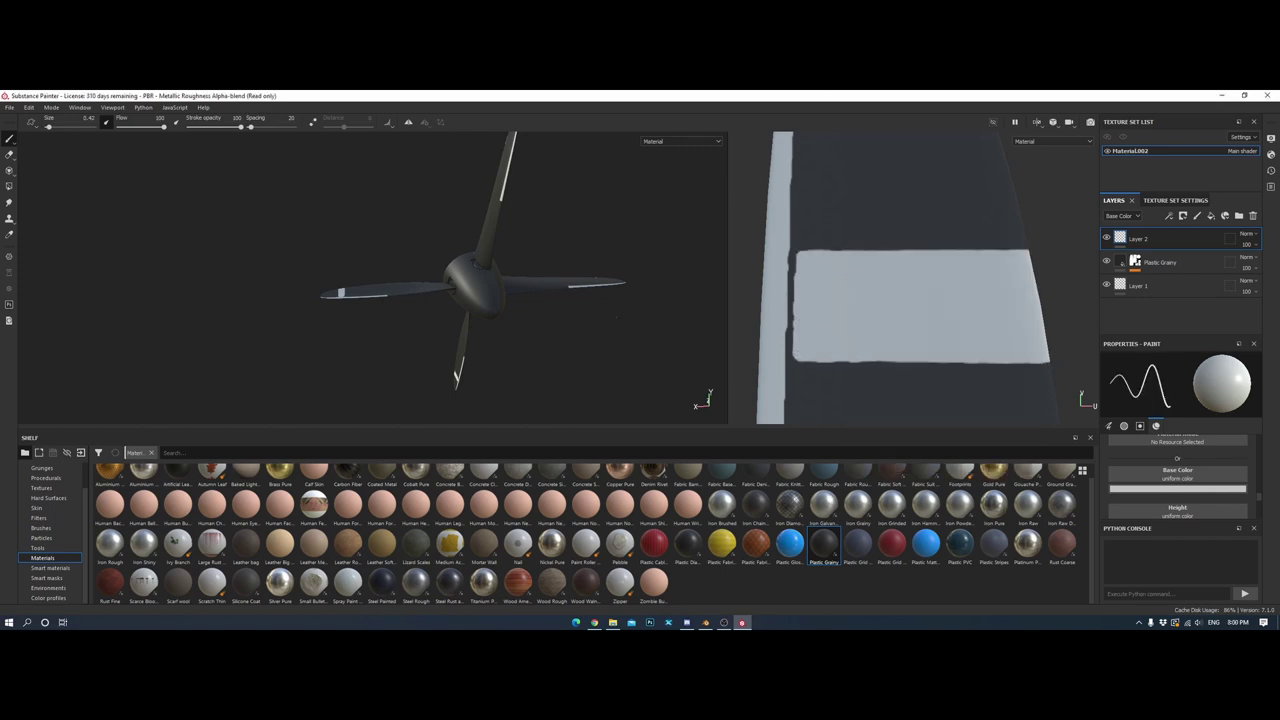
scroll(788, 335, up, 5)
scroll(838, 180, down, 3)
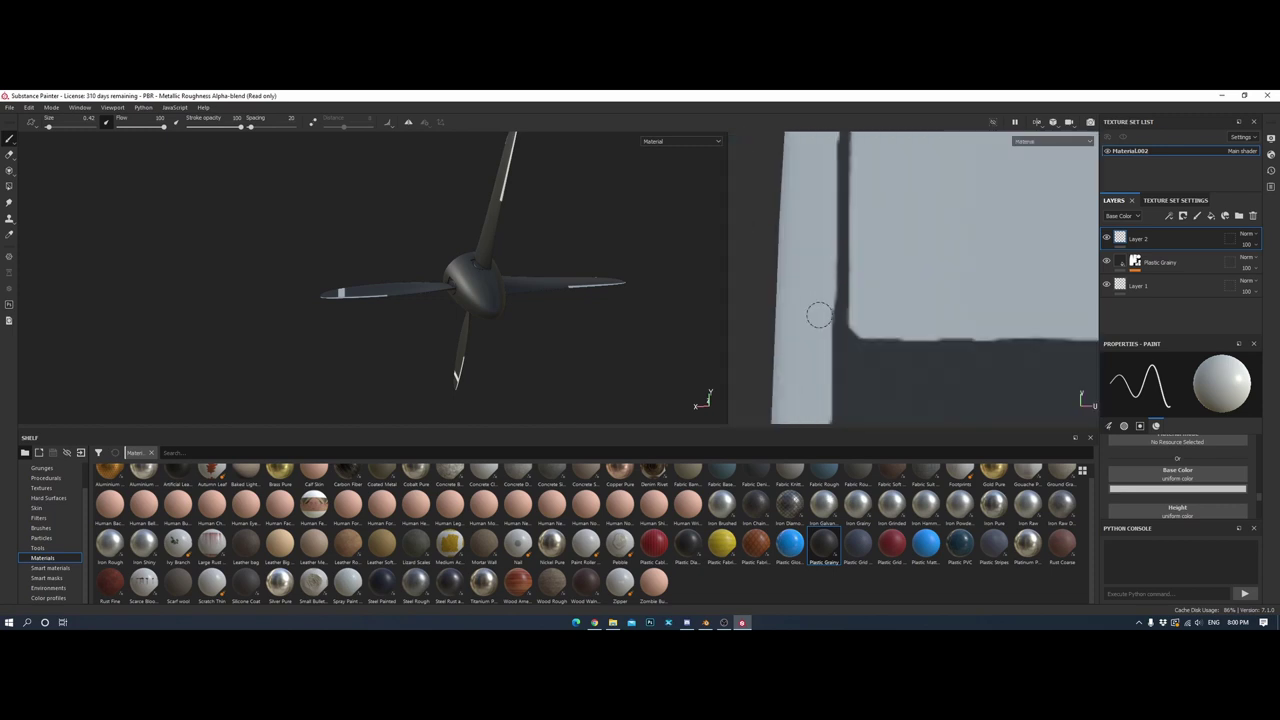
scroll(830, 286, down, 2)
scroll(617, 298, down, 3)
scroll(790, 350, down, 2)
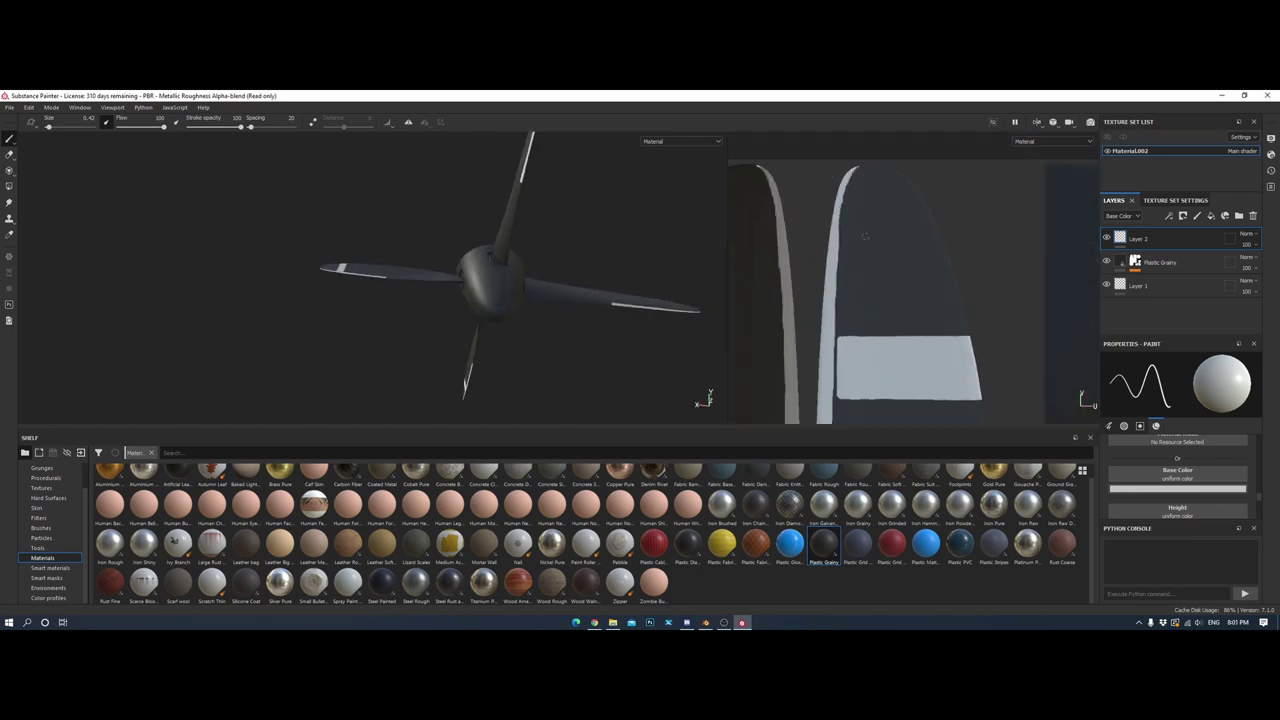
scroll(800, 320, down, 1)
scroll(830, 270, down, 2)
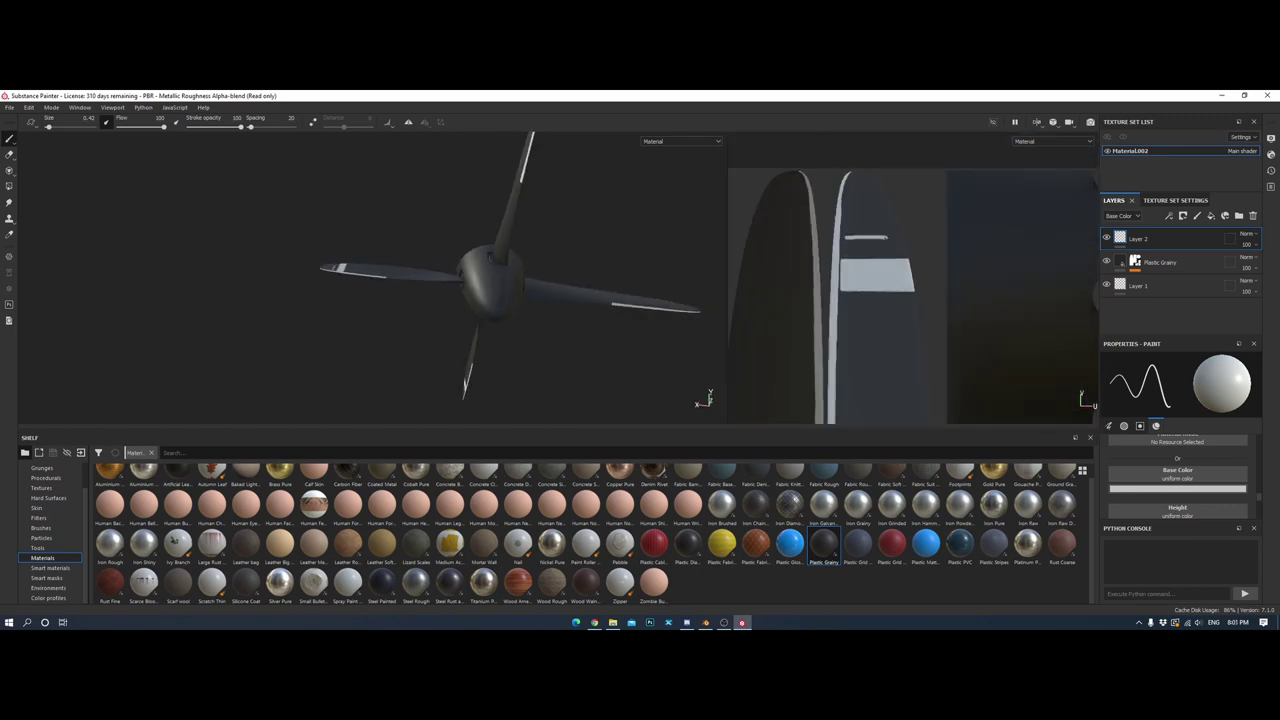
scroll(795, 268, up, 2)
scroll(795, 268, up, 1)
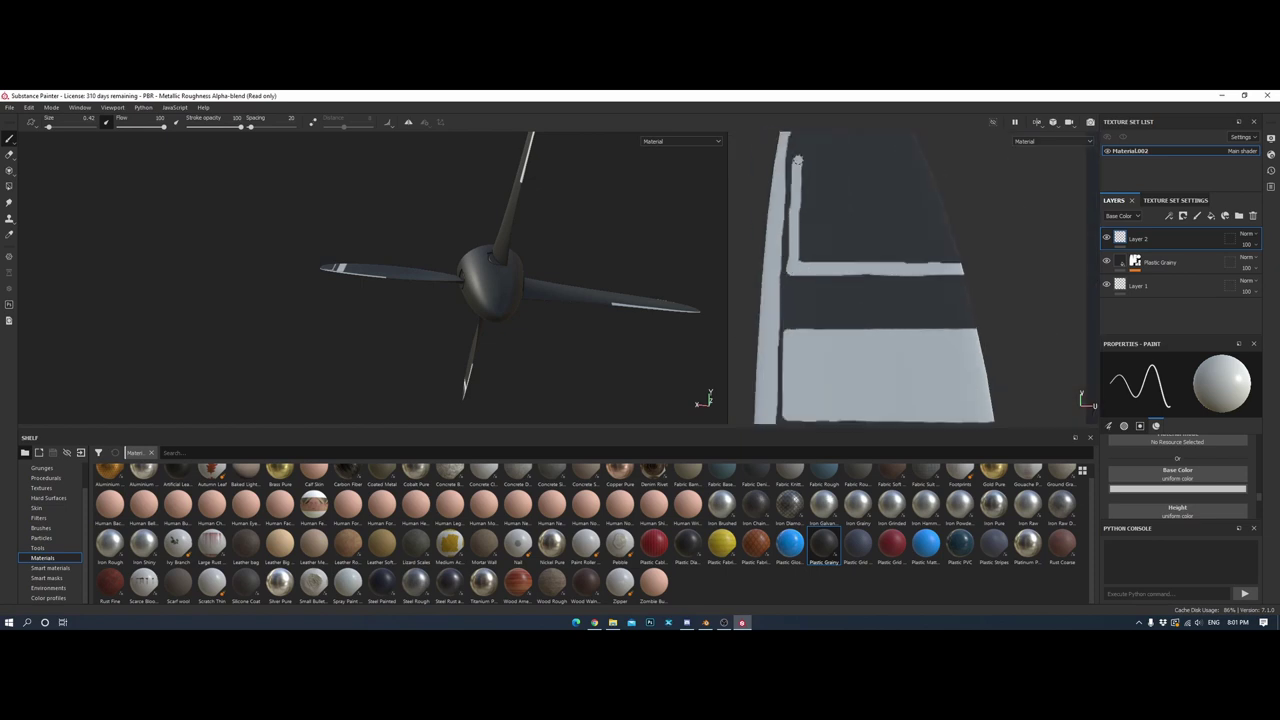
scroll(797, 160, down, 1)
key(f)
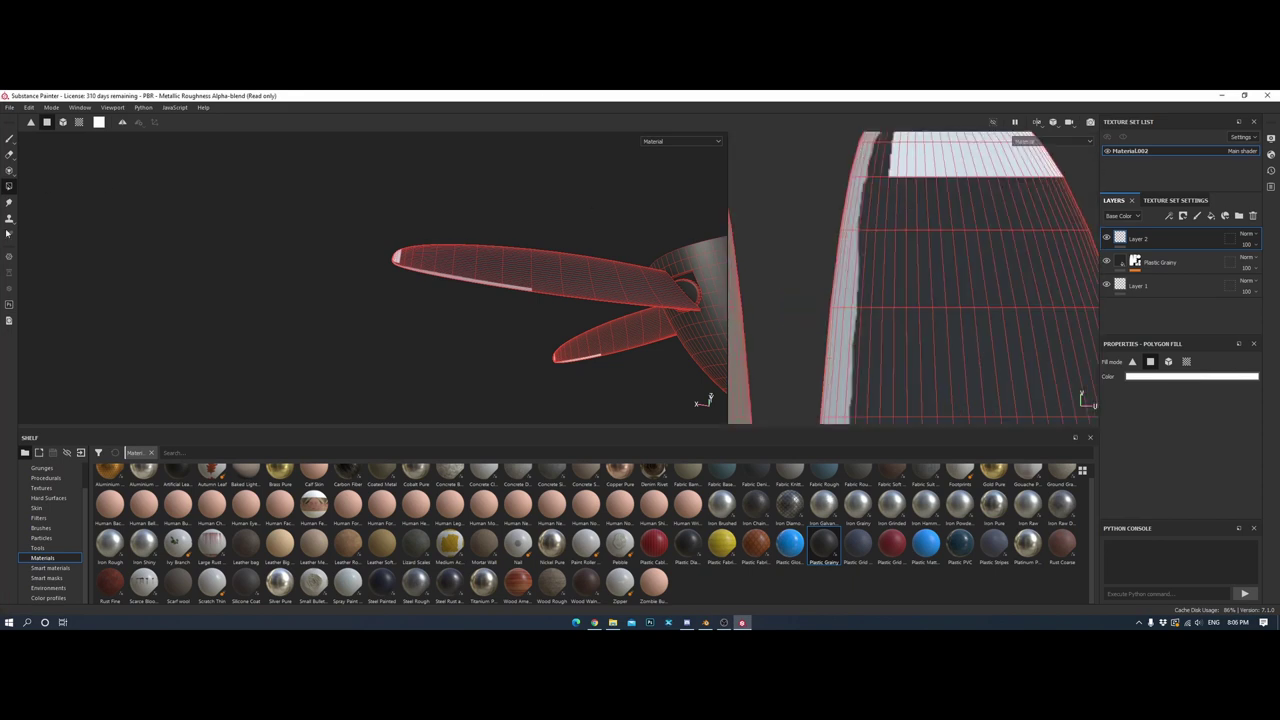
Erase the stray white edge stroke from the blade with an eraser of size about 1.23
key(e)
right_click(885, 343)
drag(885, 343, 872, 343)
scroll(836, 312, up, 3)
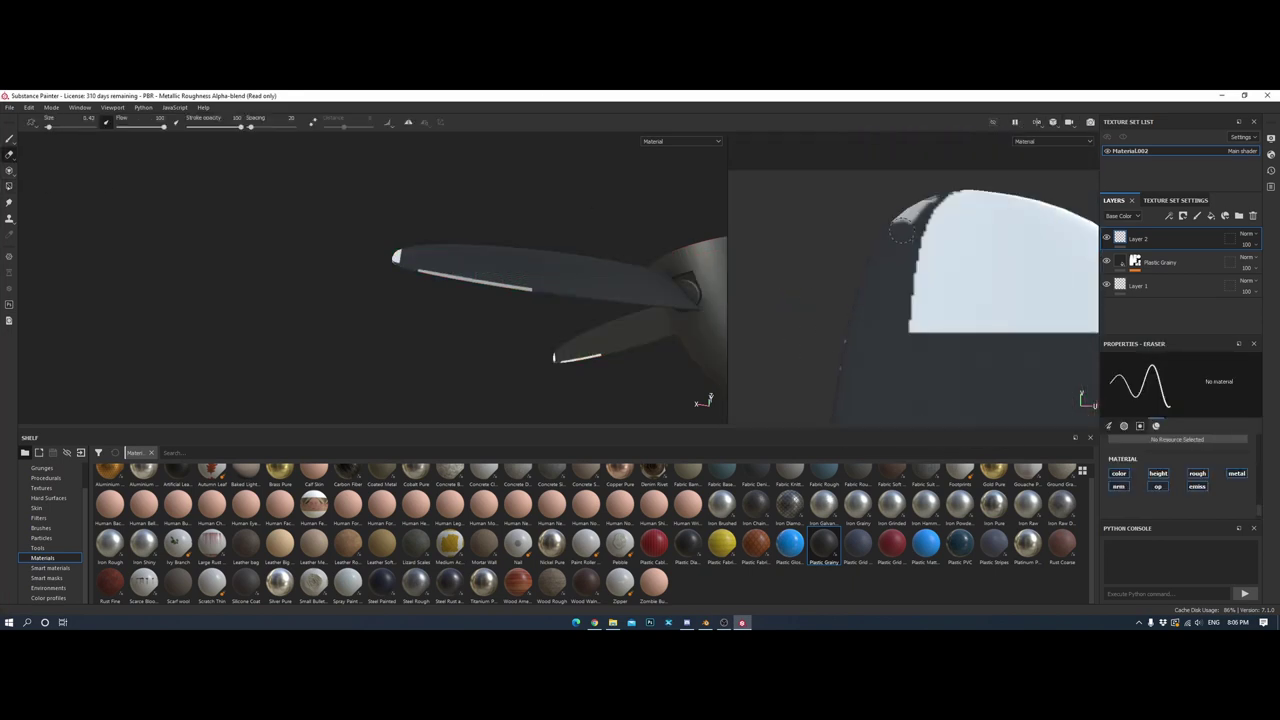
middle_drag(934, 195, 907, 211)
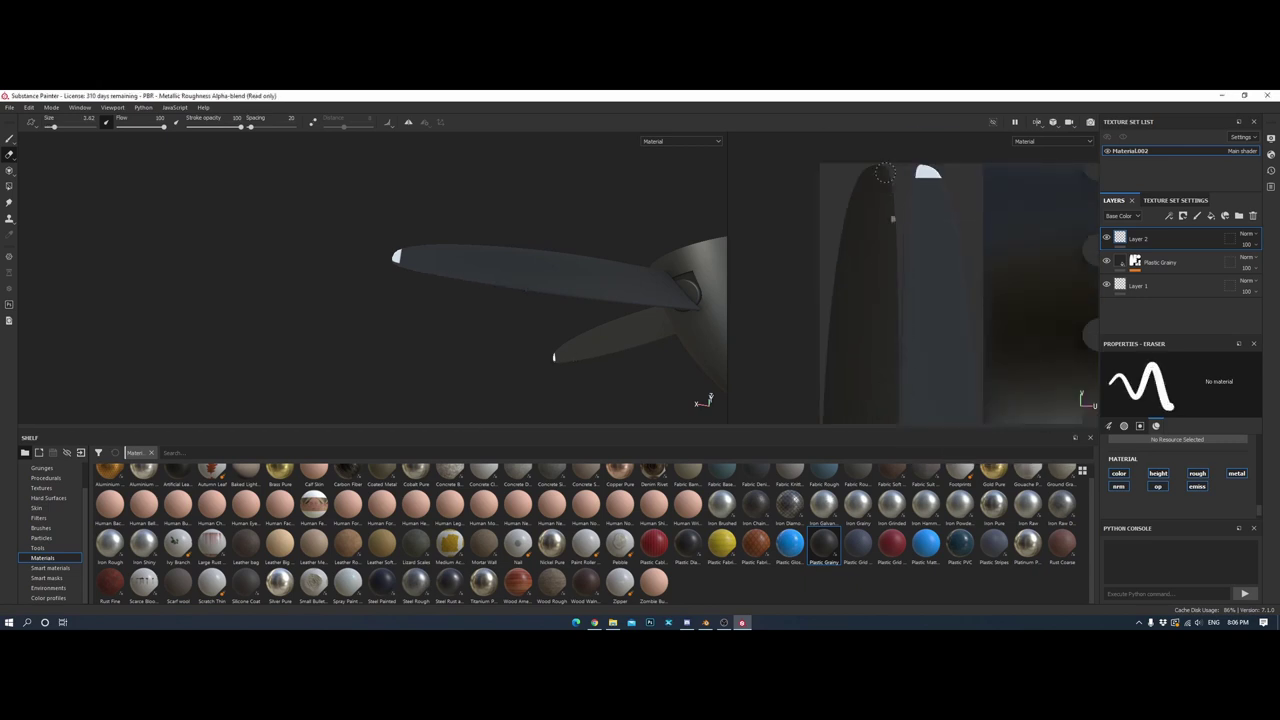
scroll(885, 173, down, 2)
Switch to Polygon Fill and rotate the propeller so a blade tip points down
key(4)
scroll(808, 249, down, 2)
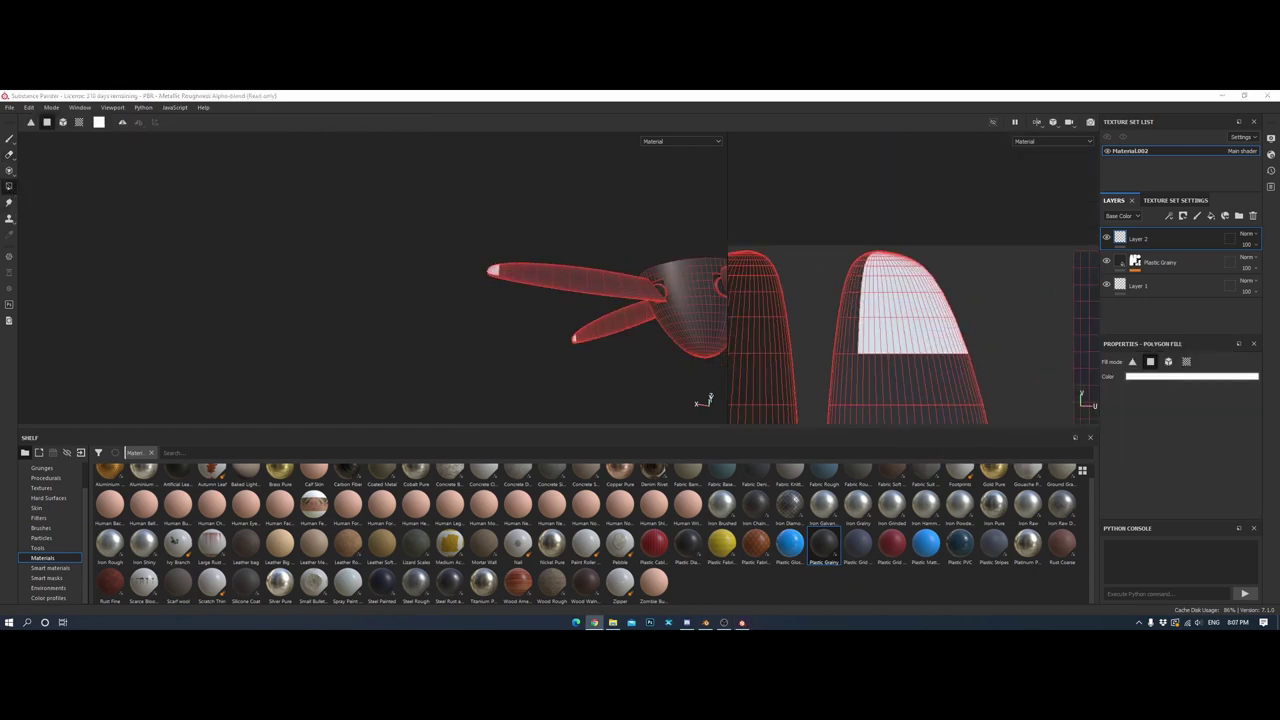
middle_drag(900, 330, 880, 280)
alt+drag(500, 270, 614, 277)
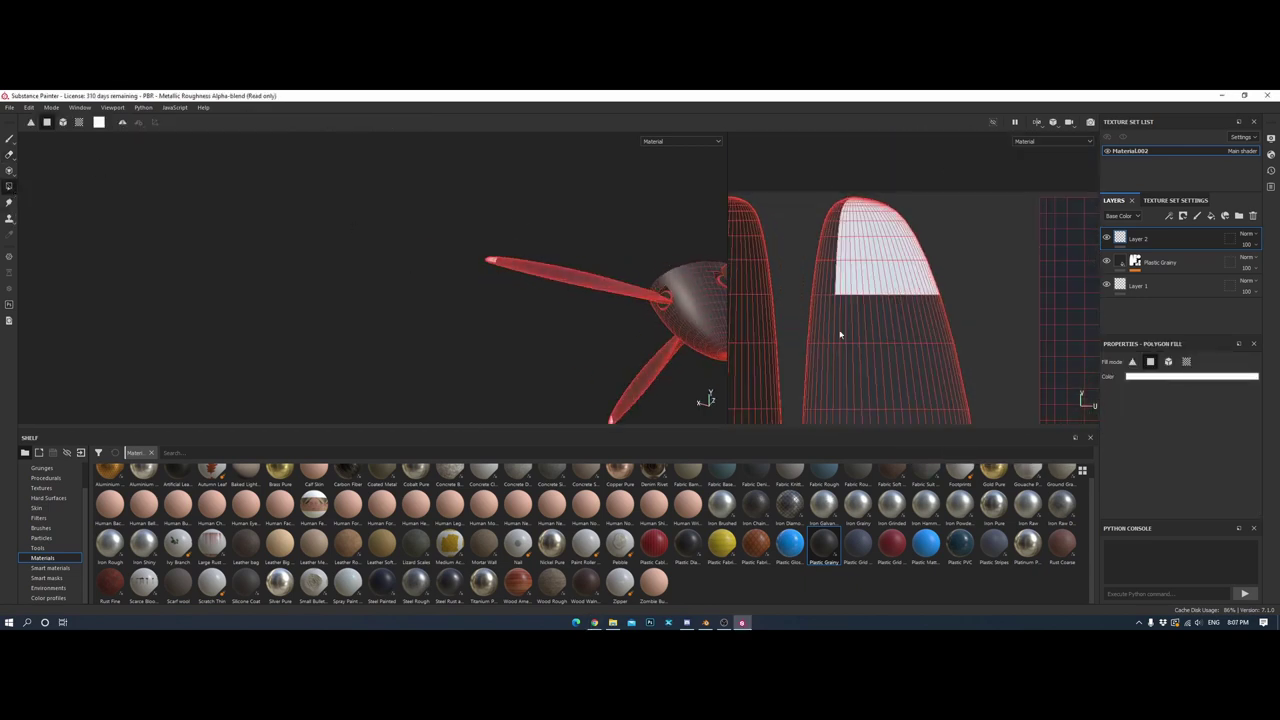
Fill the blade tip faces solid white, zooming and orbiting around the propeller
scroll(846, 283, up, 1)
scroll(930, 298, up, 1)
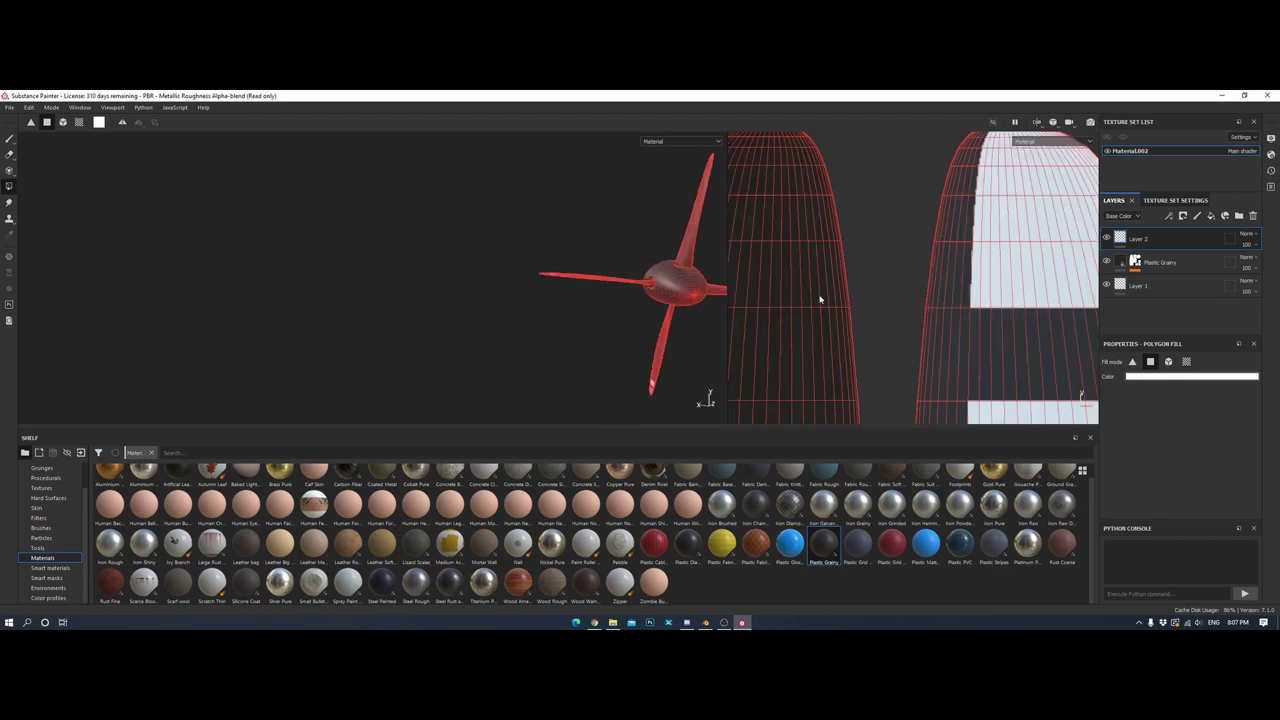
scroll(819, 299, down, 2)
scroll(849, 208, up, 3)
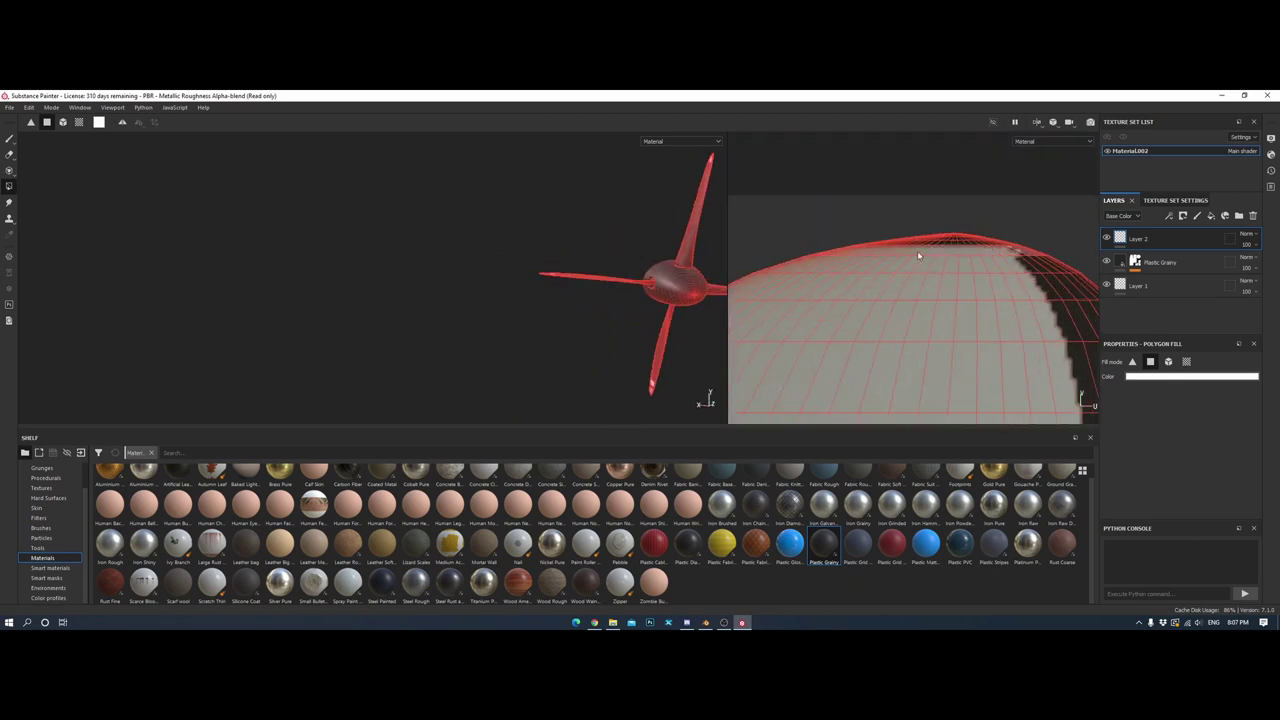
scroll(925, 265, down, 1)
scroll(936, 280, down, 2)
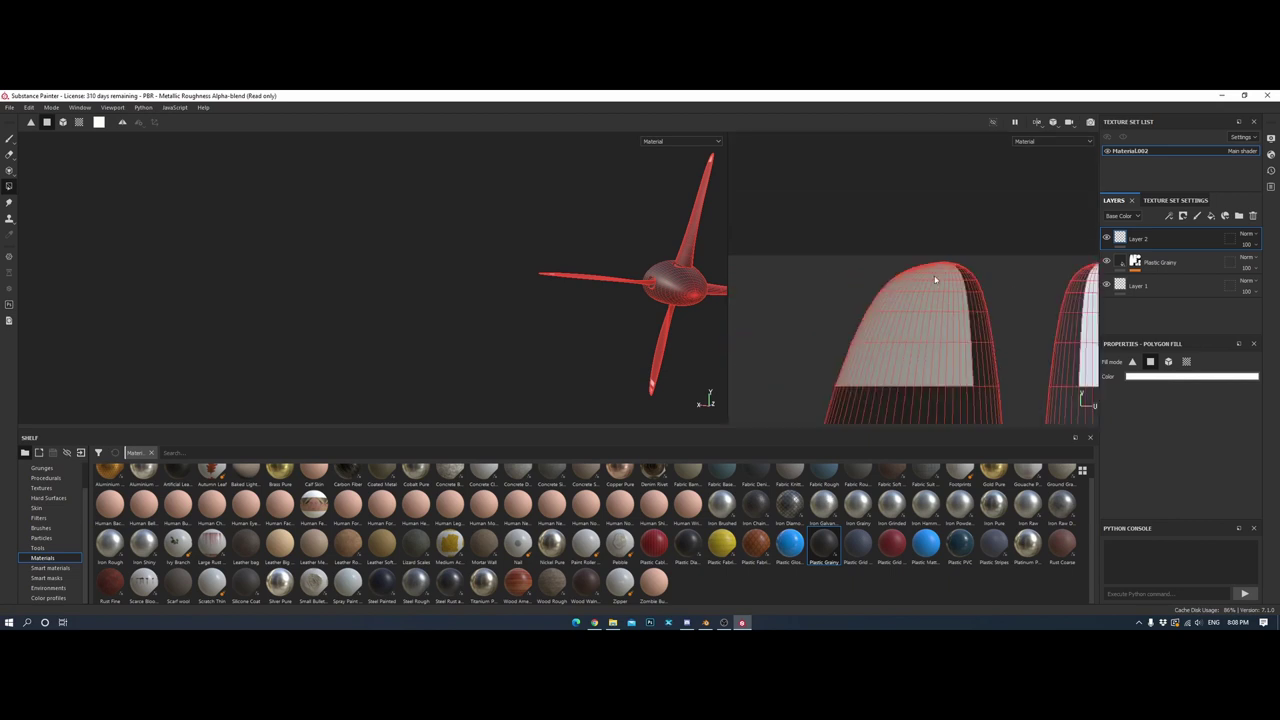
scroll(875, 332, up, 2)
scroll(875, 332, down, 3)
alt+drag(450, 260, 408, 283)
scroll(408, 283, up, 3)
scroll(884, 195, up, 3)
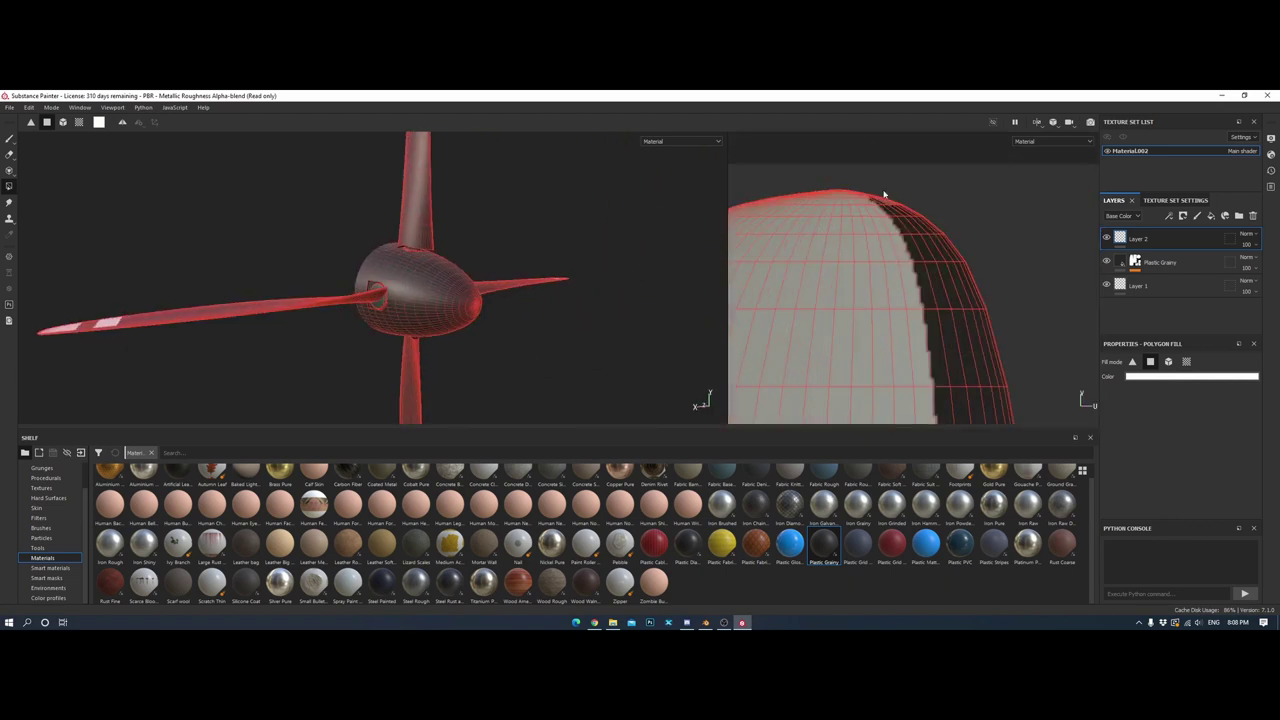
scroll(894, 366, down, 2)
Add a new Layer 3 and fill white stripe bands across the blade tips
click(1182, 215)
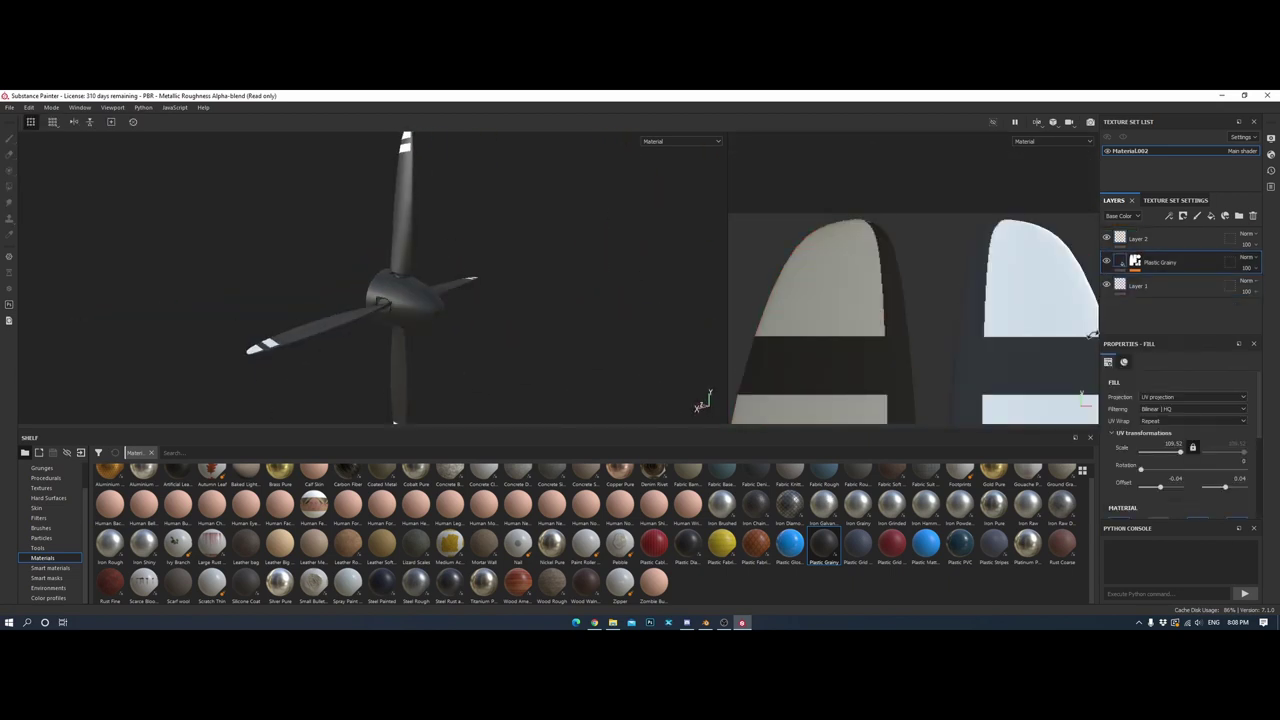
scroll(913, 269, down, 1)
scroll(913, 269, up, 3)
scroll(913, 269, down, 2)
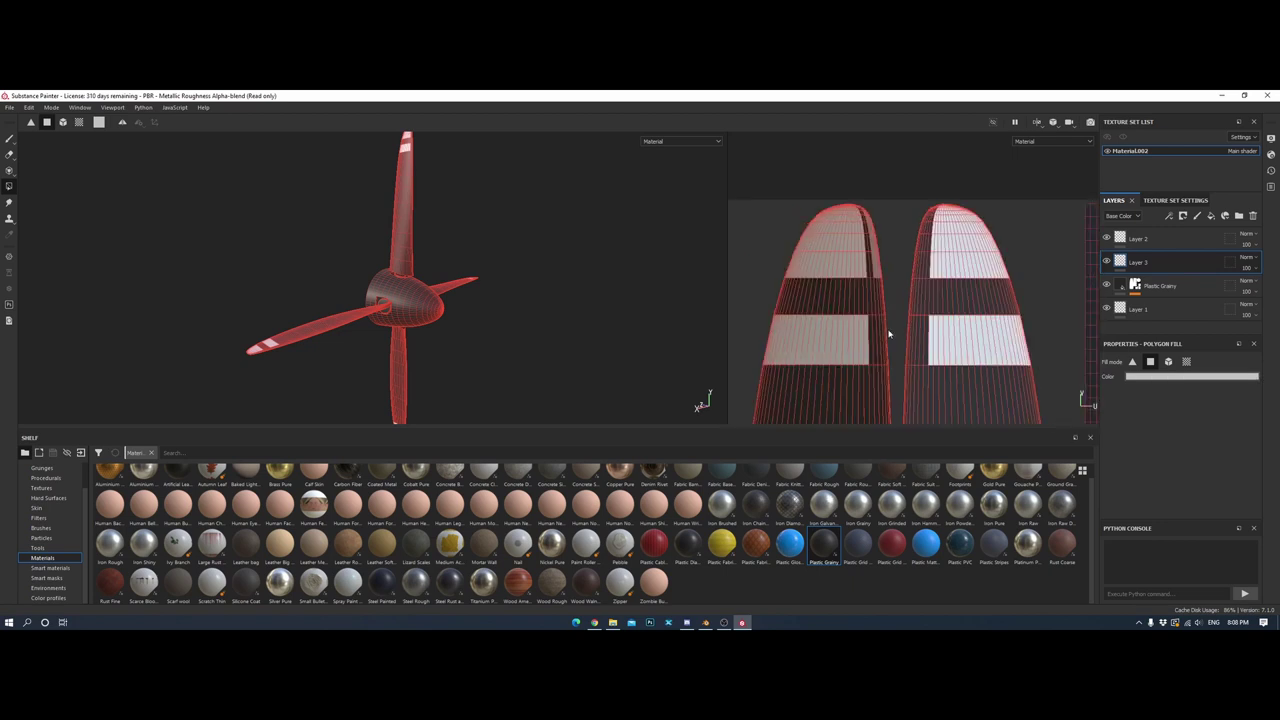
scroll(871, 286, up, 2)
scroll(871, 286, up, 2)
scroll(860, 379, down, 3)
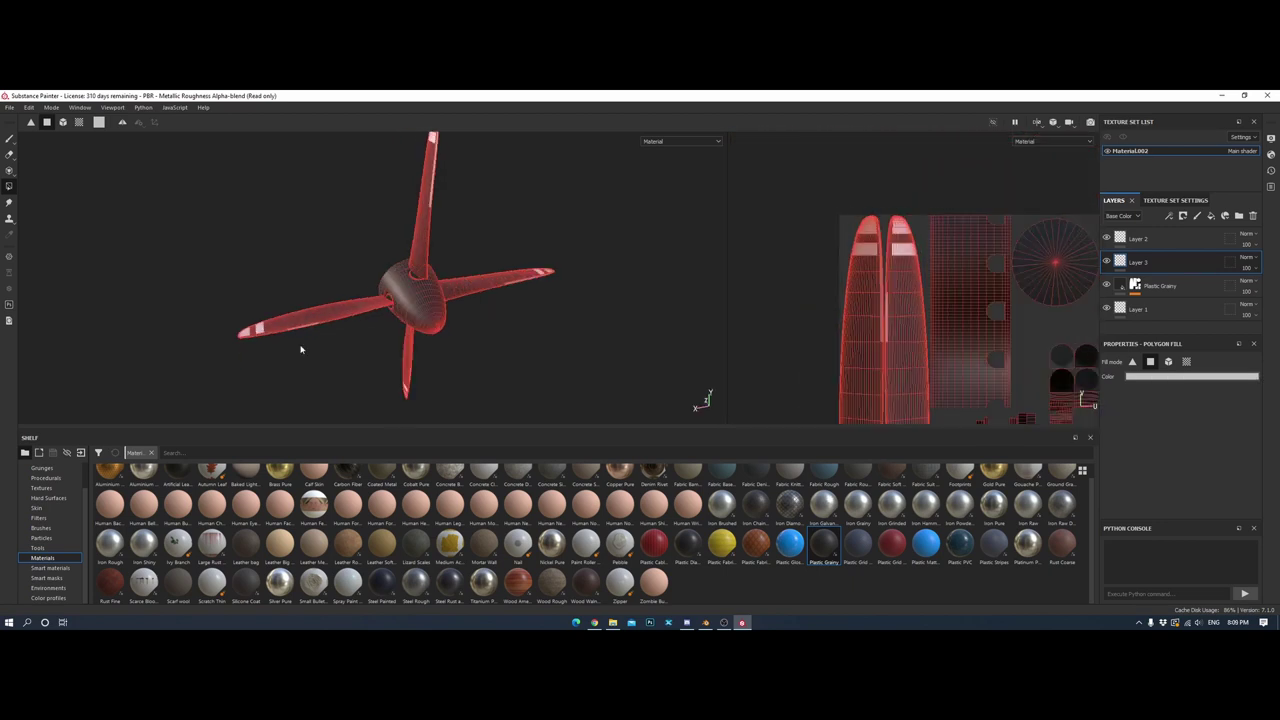
scroll(866, 310, up, 2)
scroll(870, 260, up, 2)
scroll(875, 205, up, 2)
scroll(875, 205, down, 2)
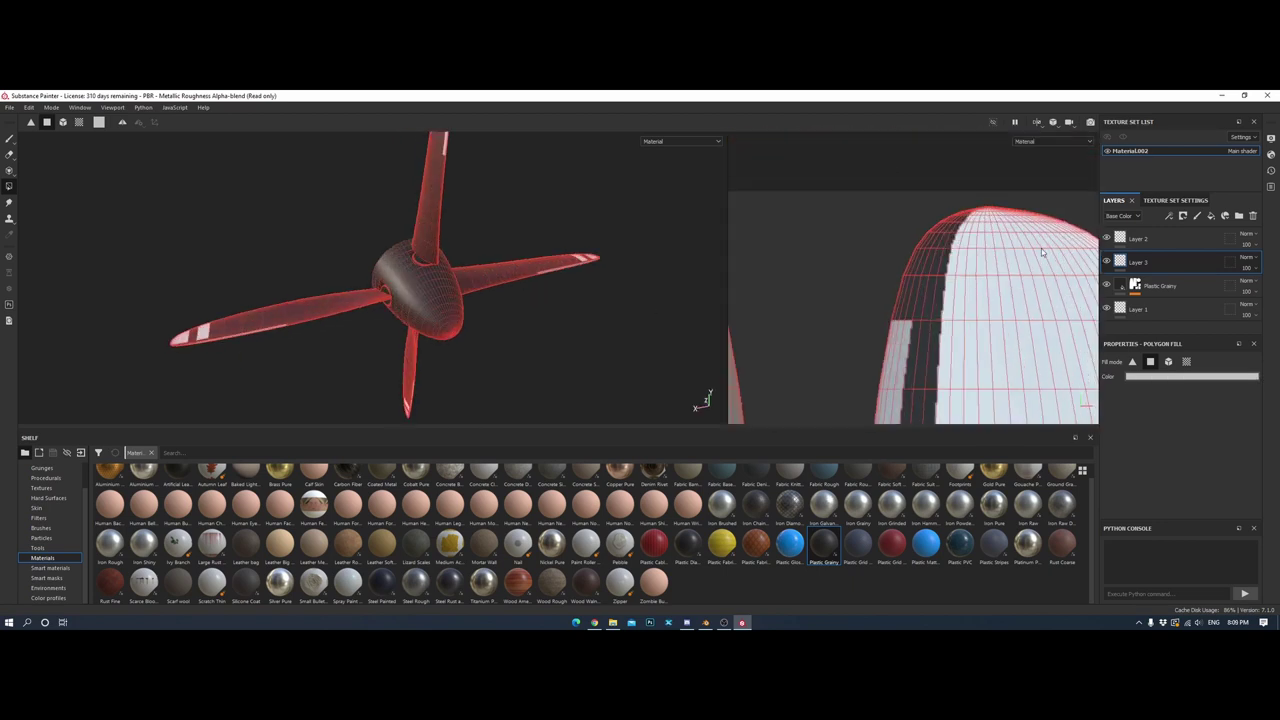
scroll(865, 210, down, 2)
scroll(850, 215, down, 2)
scroll(846, 217, down, 2)
Switch back to the brush and review the striped blades with the whole propeller framed
key(1)
drag(408, 428, 408, 528)
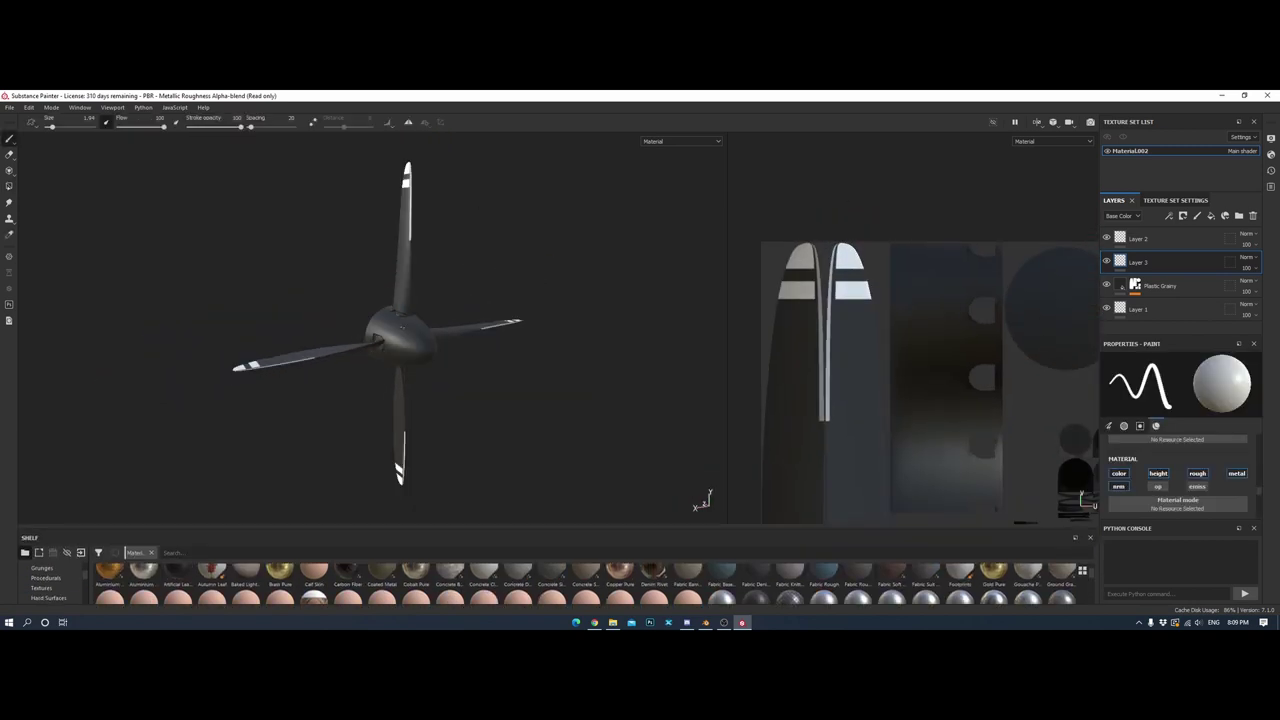
alt+drag(314, 337, 200, 305)
key(f)
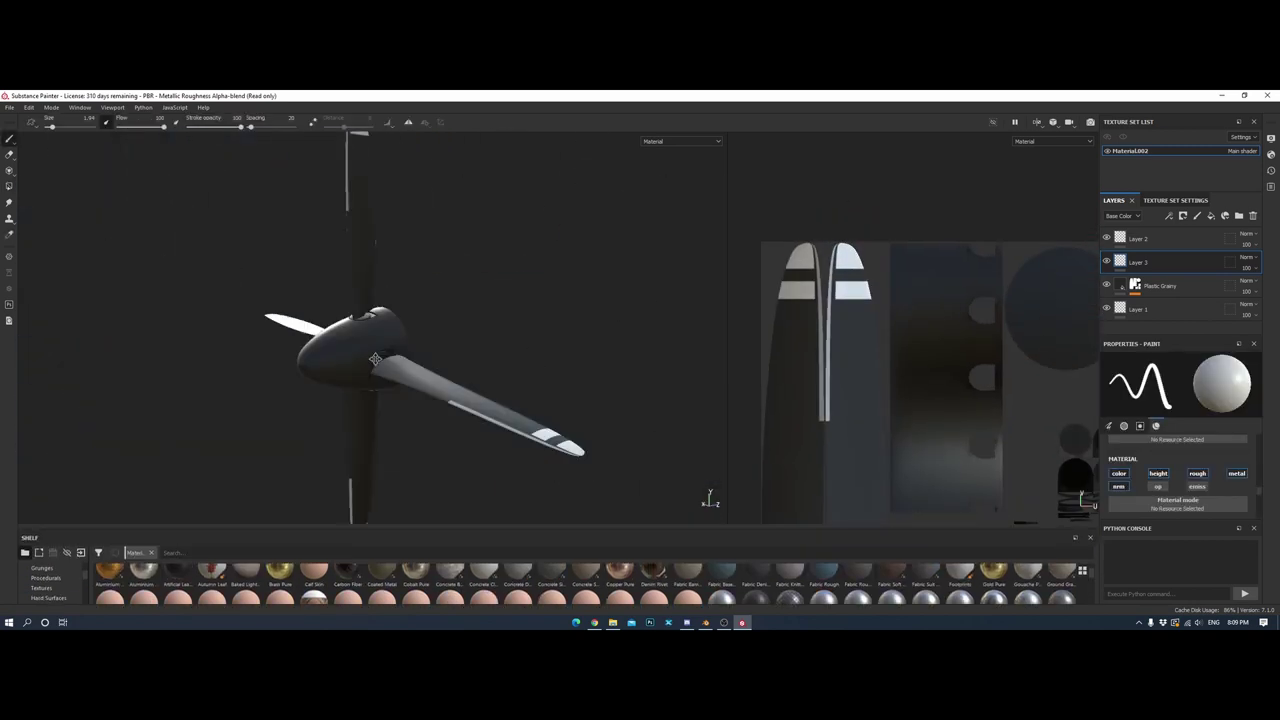